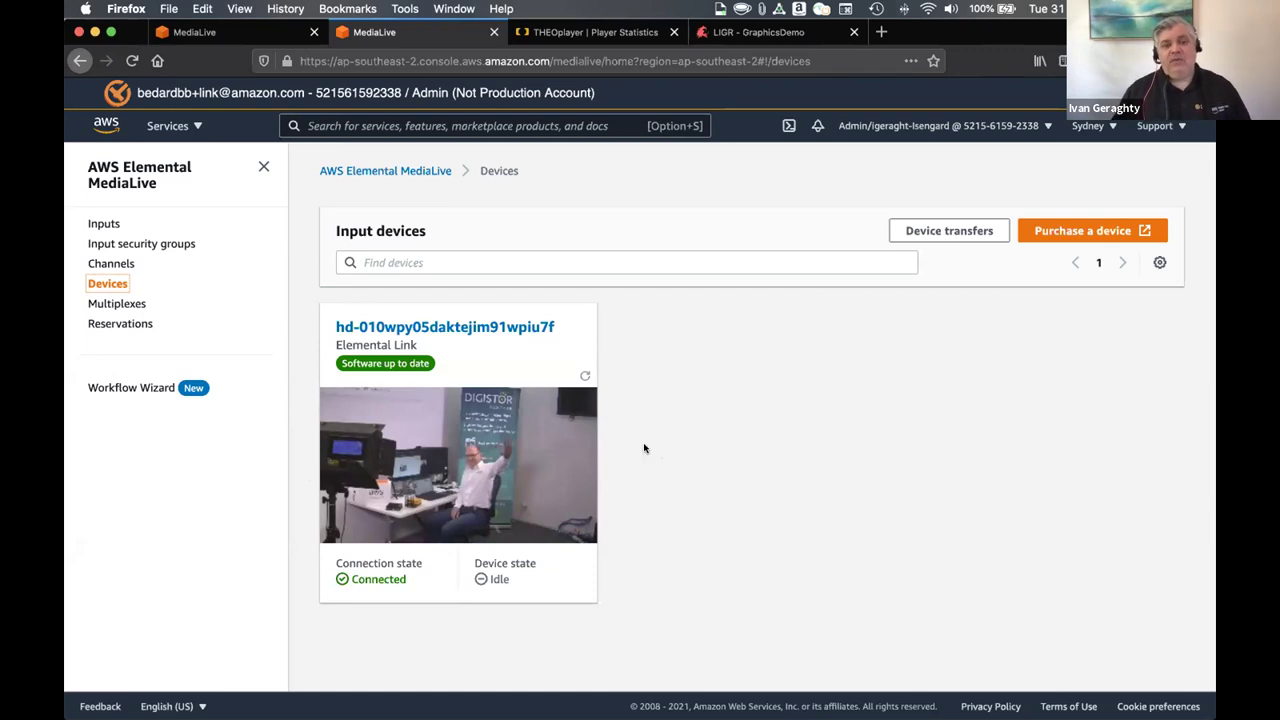
- Open the list of input devices in the Oregon region's MediaLive console and highlight the SA-Link-2 device name
left_click(233, 32)
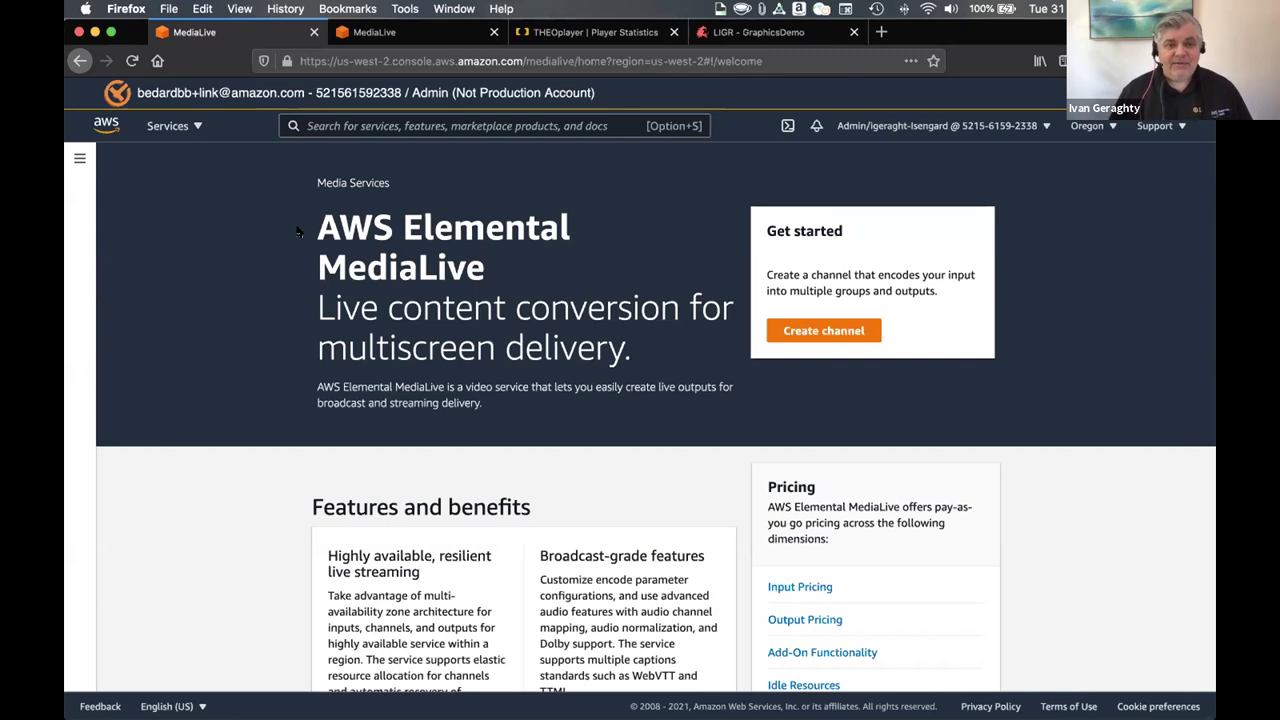
left_click(79, 158)
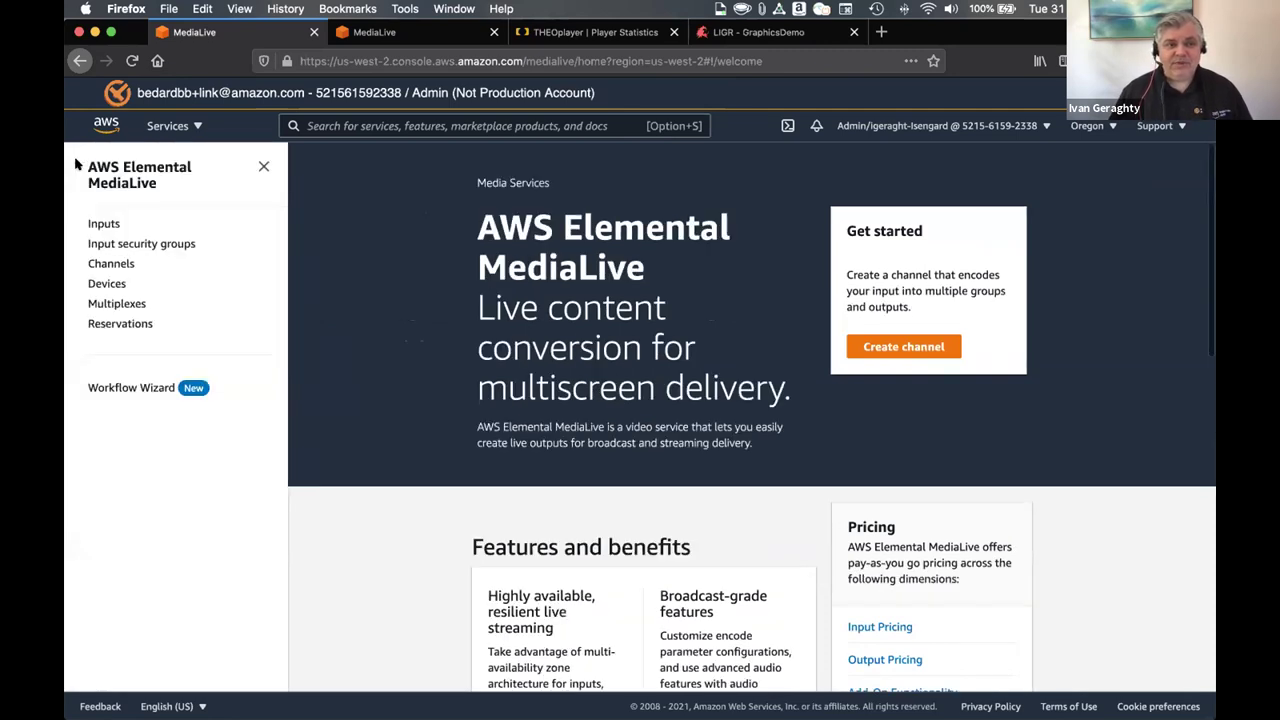
left_click(100, 286)
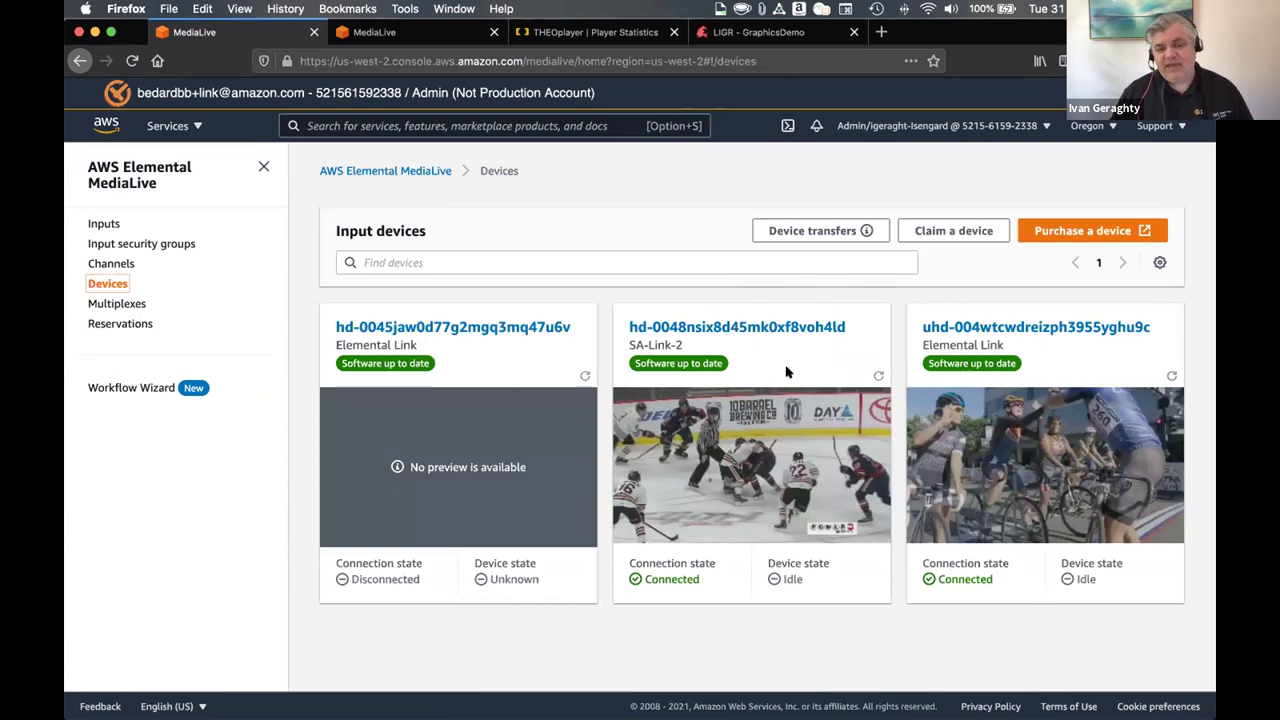
left_click_drag(625, 341, 701, 344)
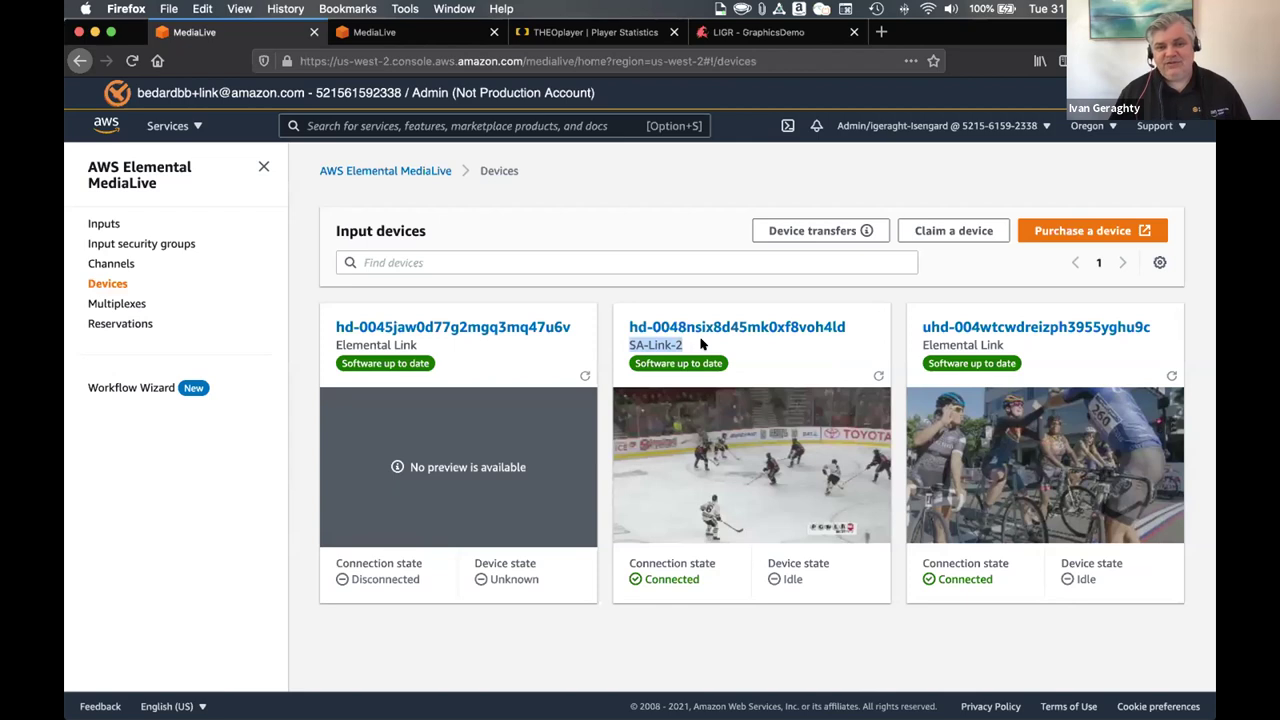
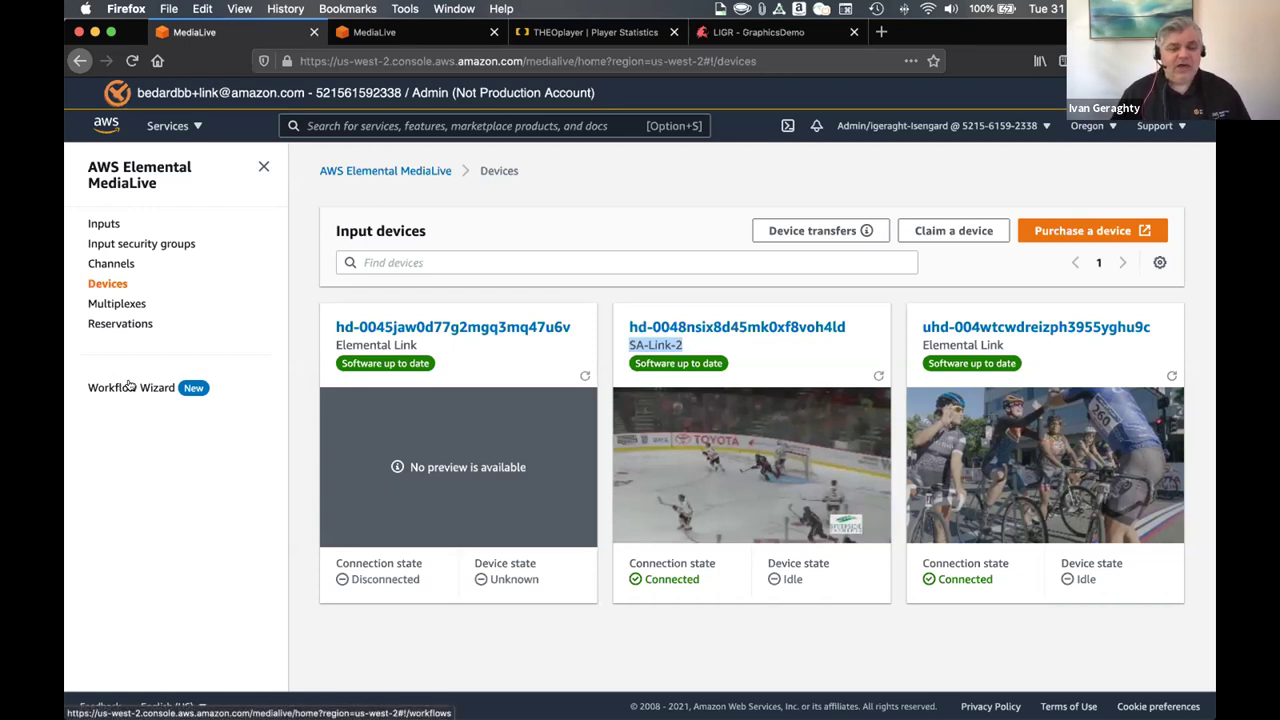
- Start a new MediaLive workflow in the Workflow Wizard and name it Digistor
left_click(129, 387)
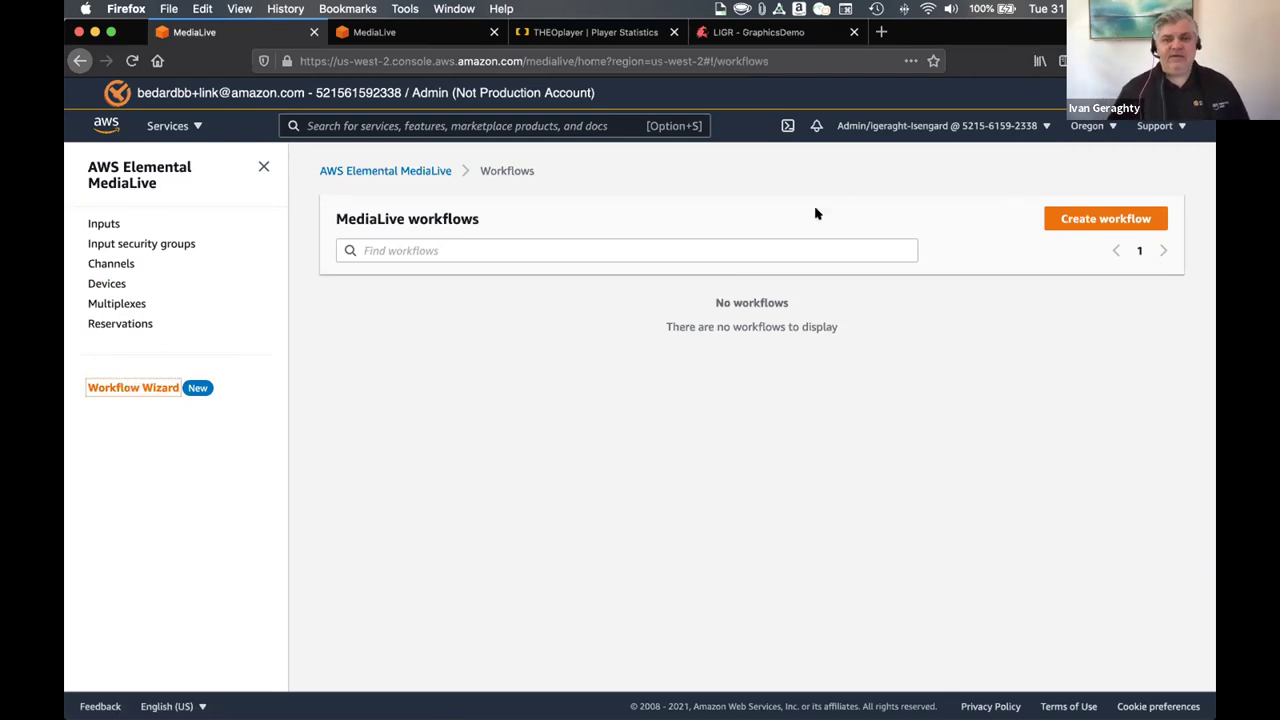
left_click(1077, 218)
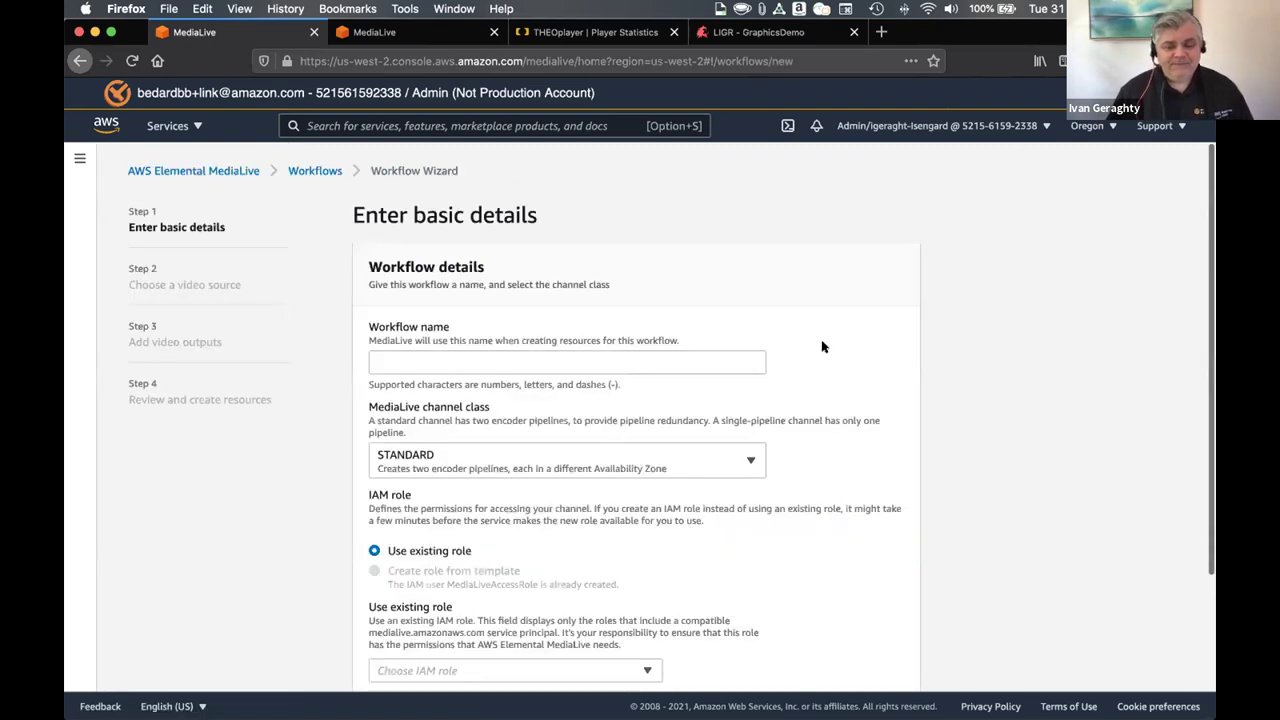
scroll(828, 346, "down", 2)
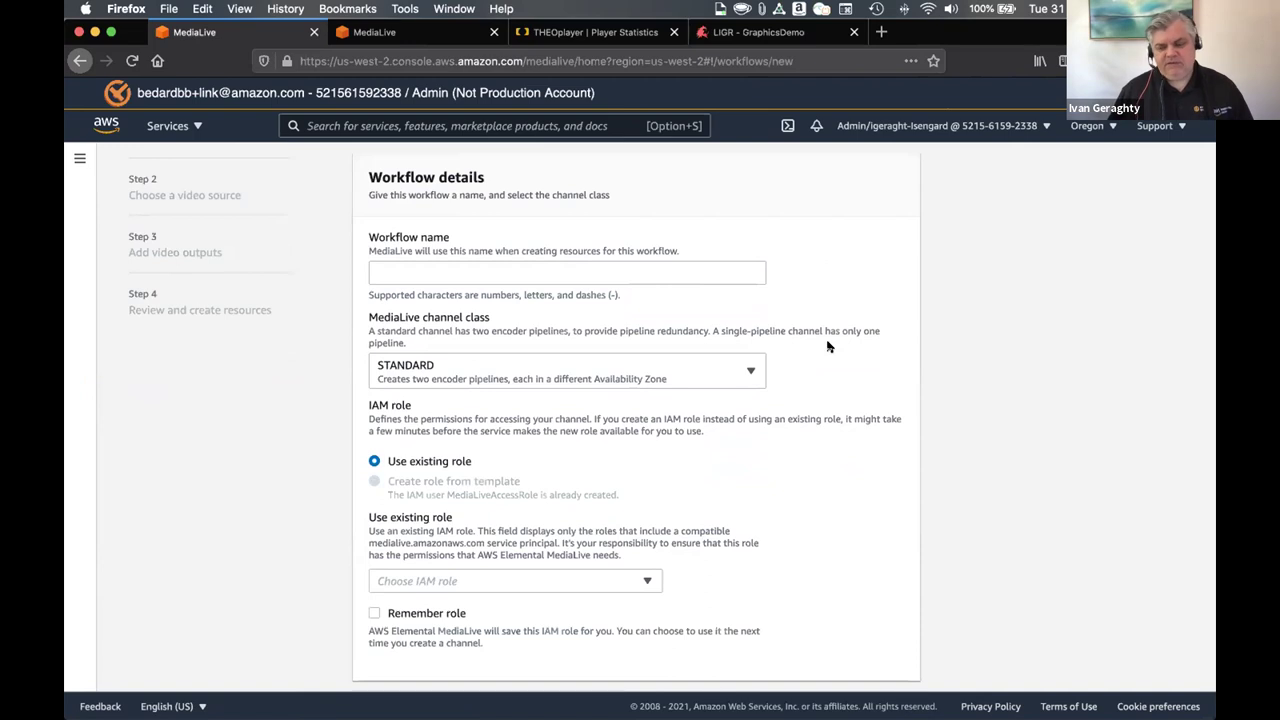
scroll(828, 346, "up", 2)
left_click(561, 364)
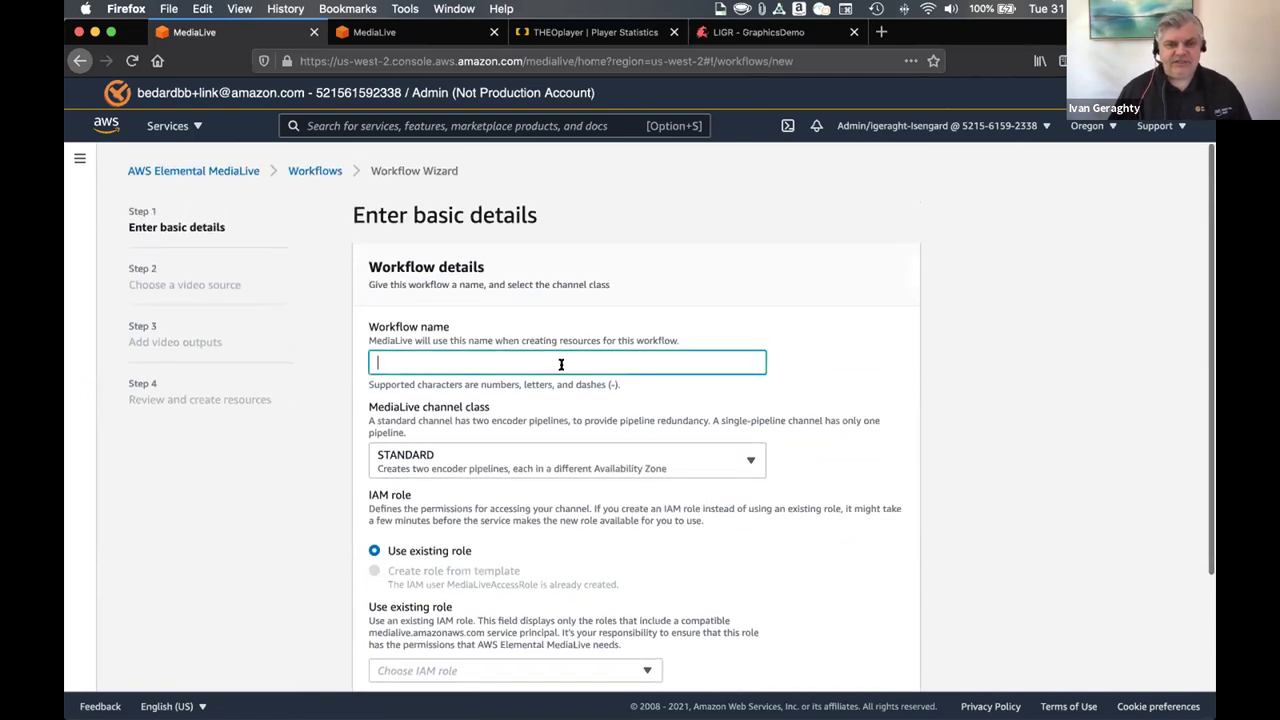
type("Di")
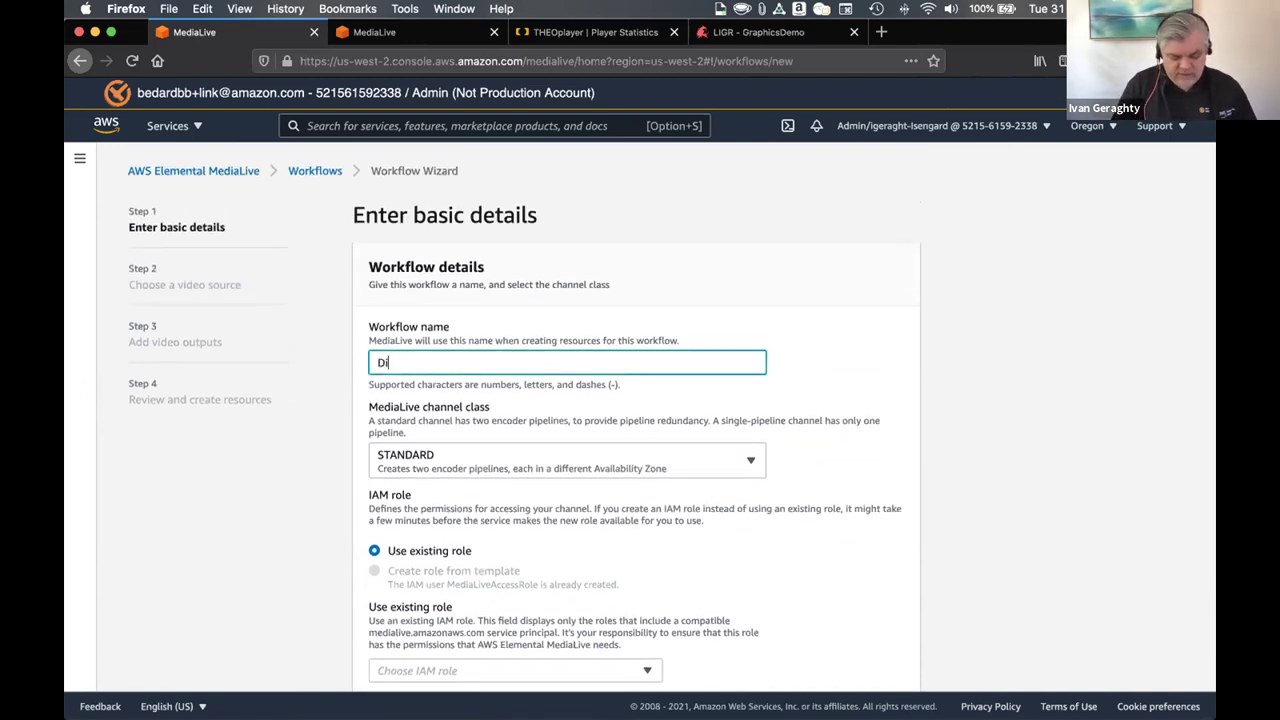
type("gistor")
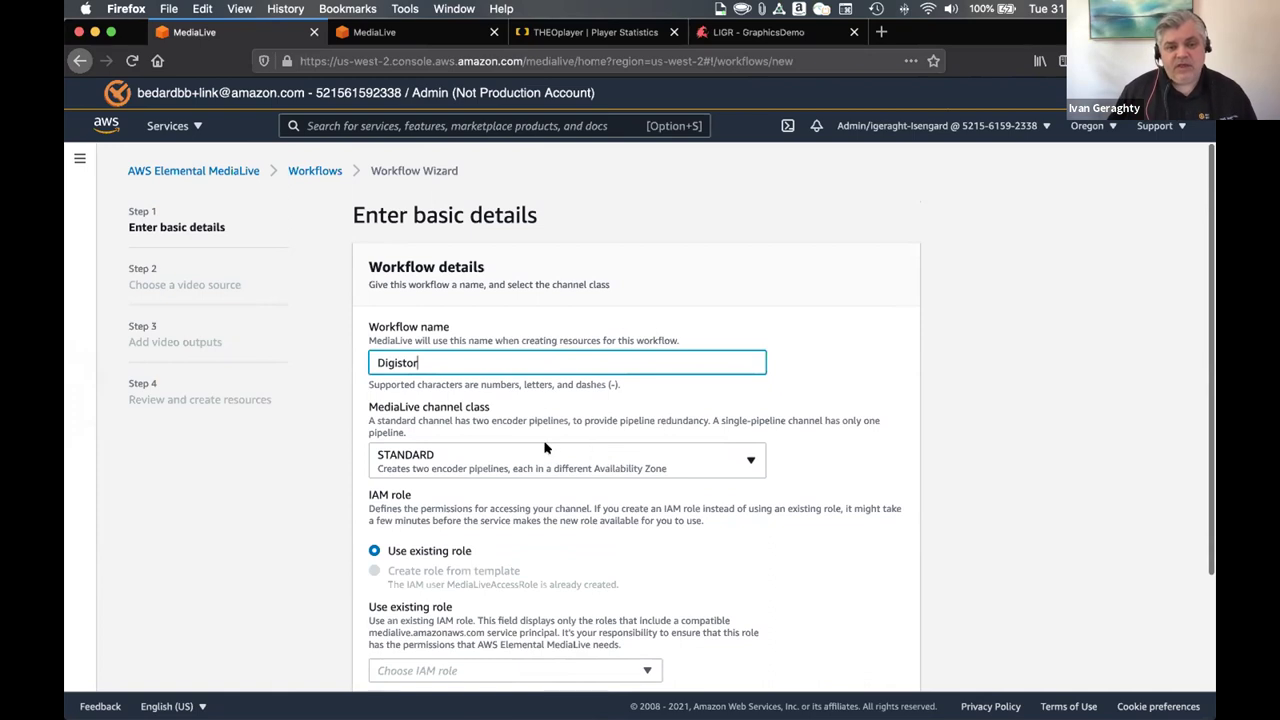
- Compare the STANDARD and SINGLE_PIPELINE options and set the MediaLive channel class to SINGLE_PIPELINE
left_click(472, 457)
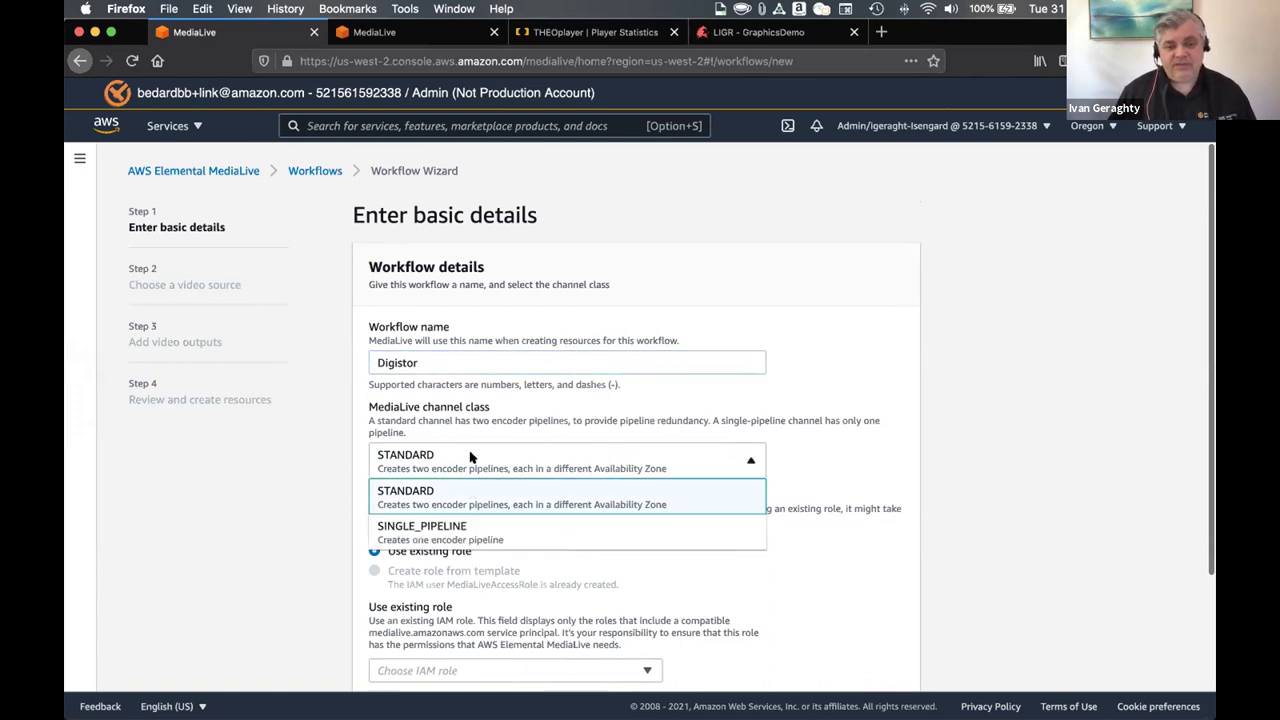
left_click(459, 527)
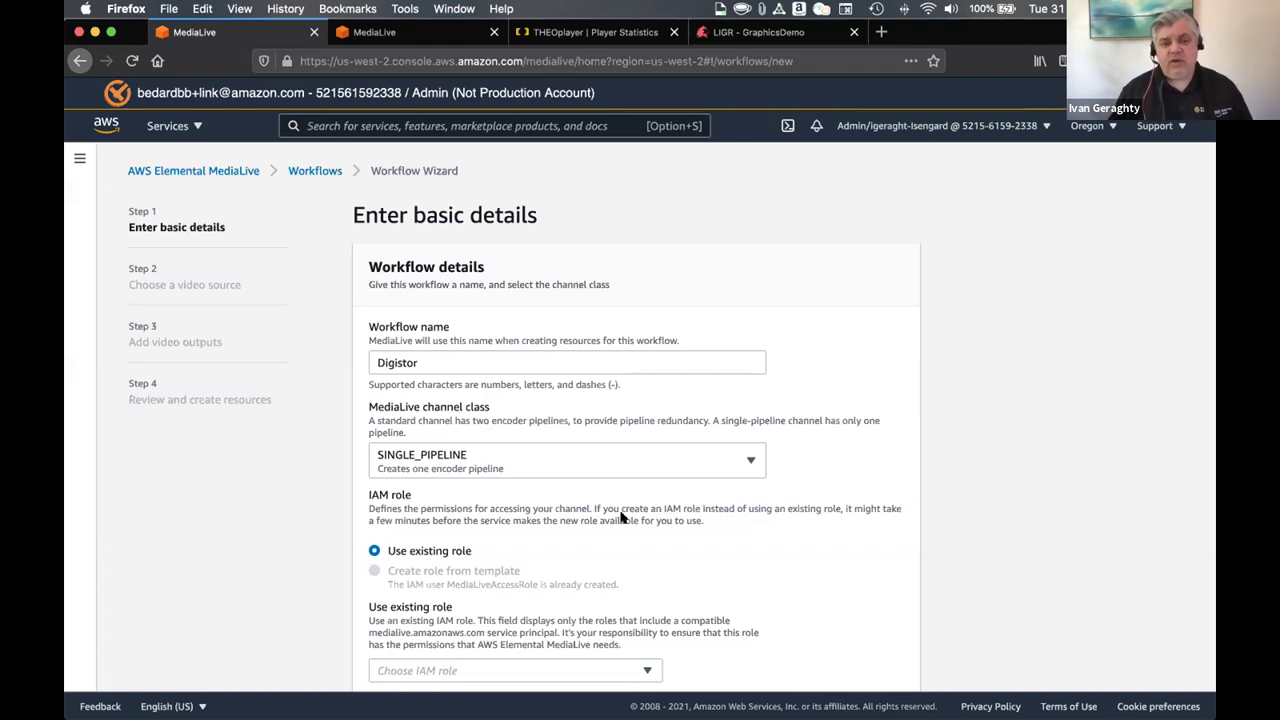
left_click(597, 458)
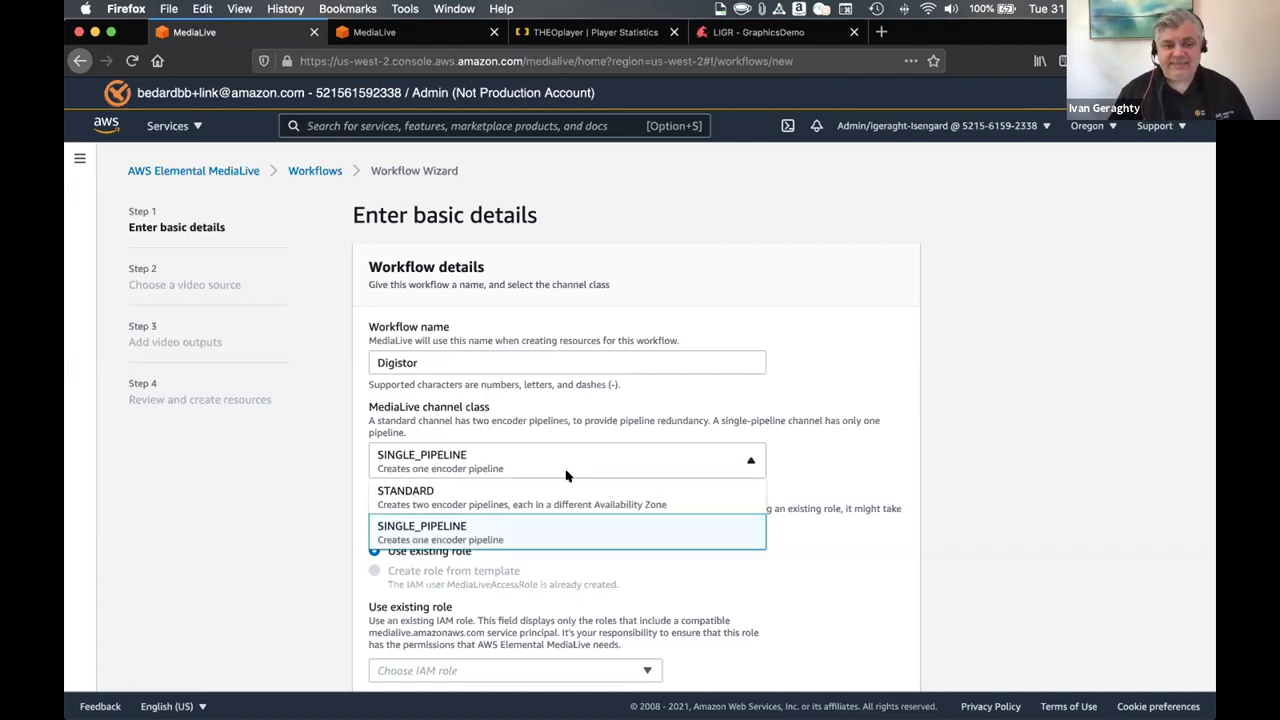
left_click(515, 497)
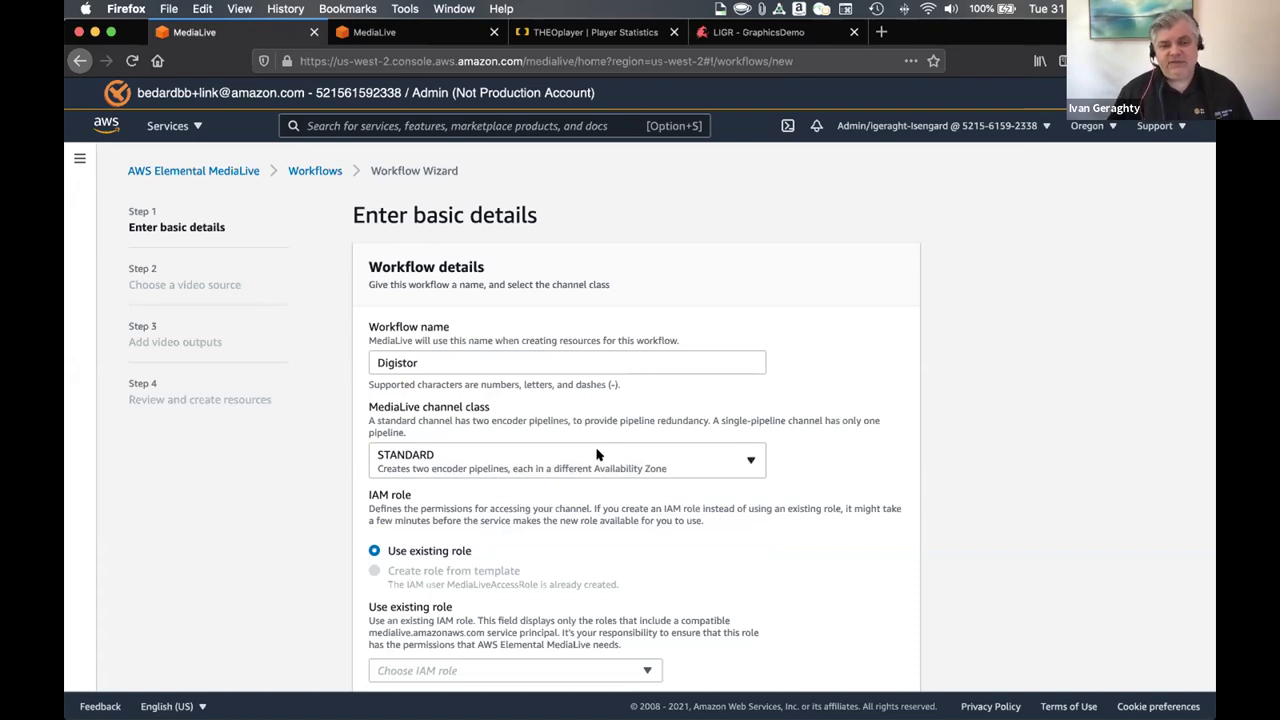
left_click(599, 455)
left_click(485, 538)
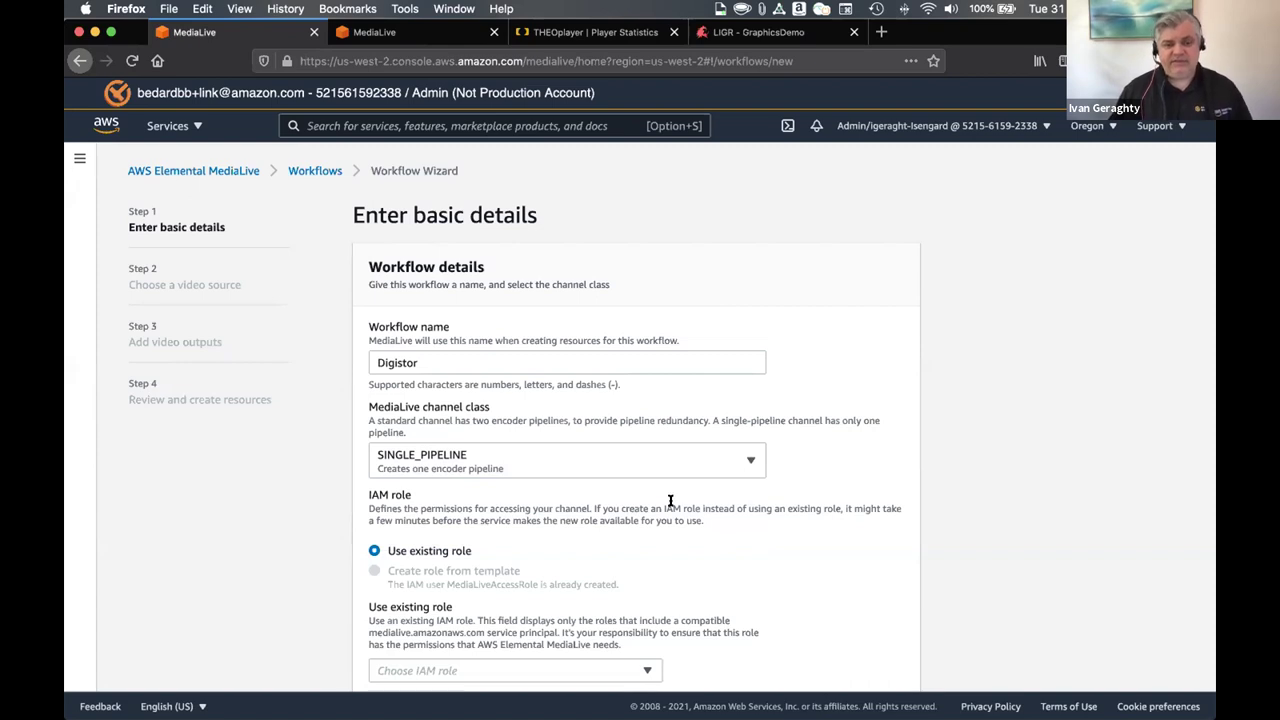
- Assign the existing IAM role MediaLiveAccessRole to the workflow and proceed to the video source settings
scroll(670, 507, "down", 3)
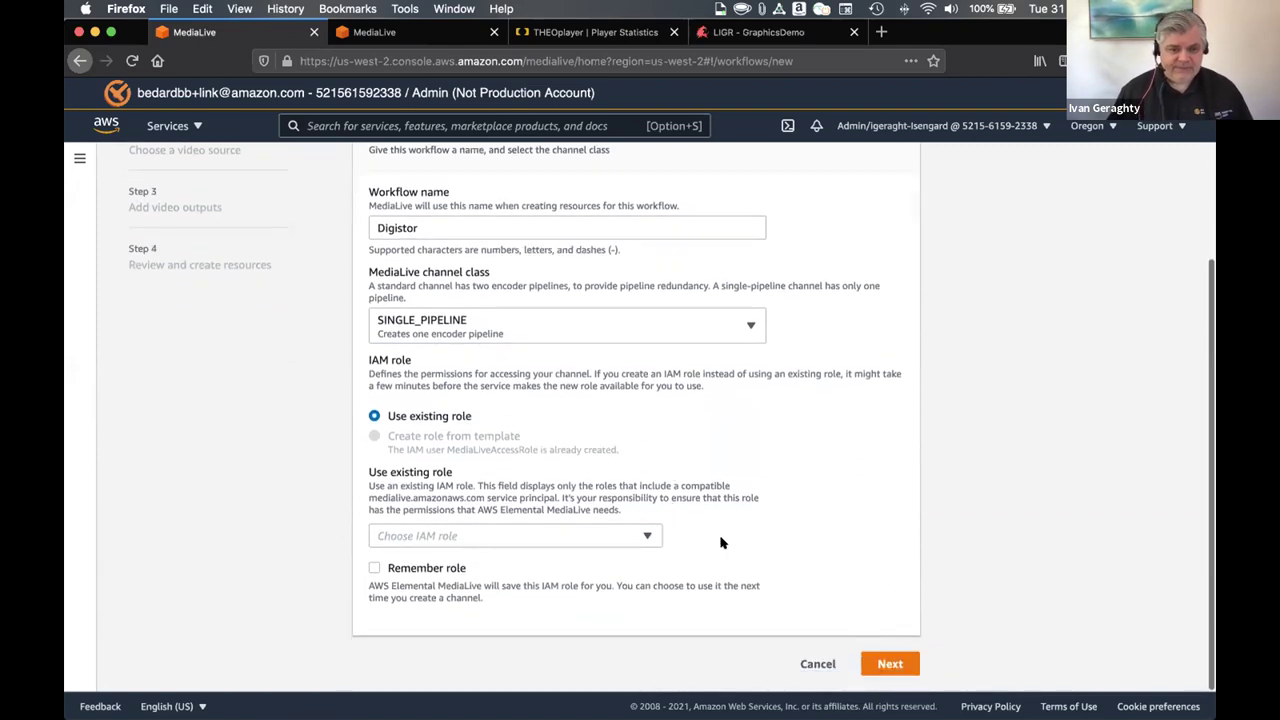
left_click(496, 536)
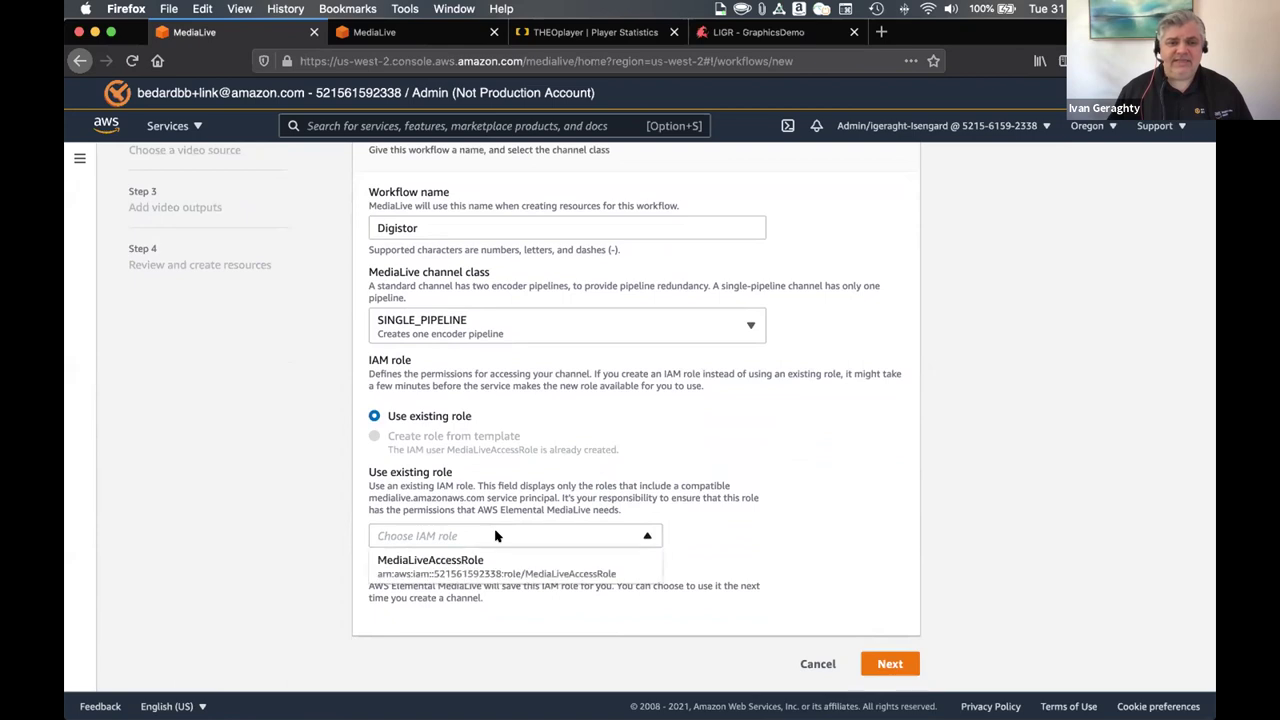
left_click(440, 566)
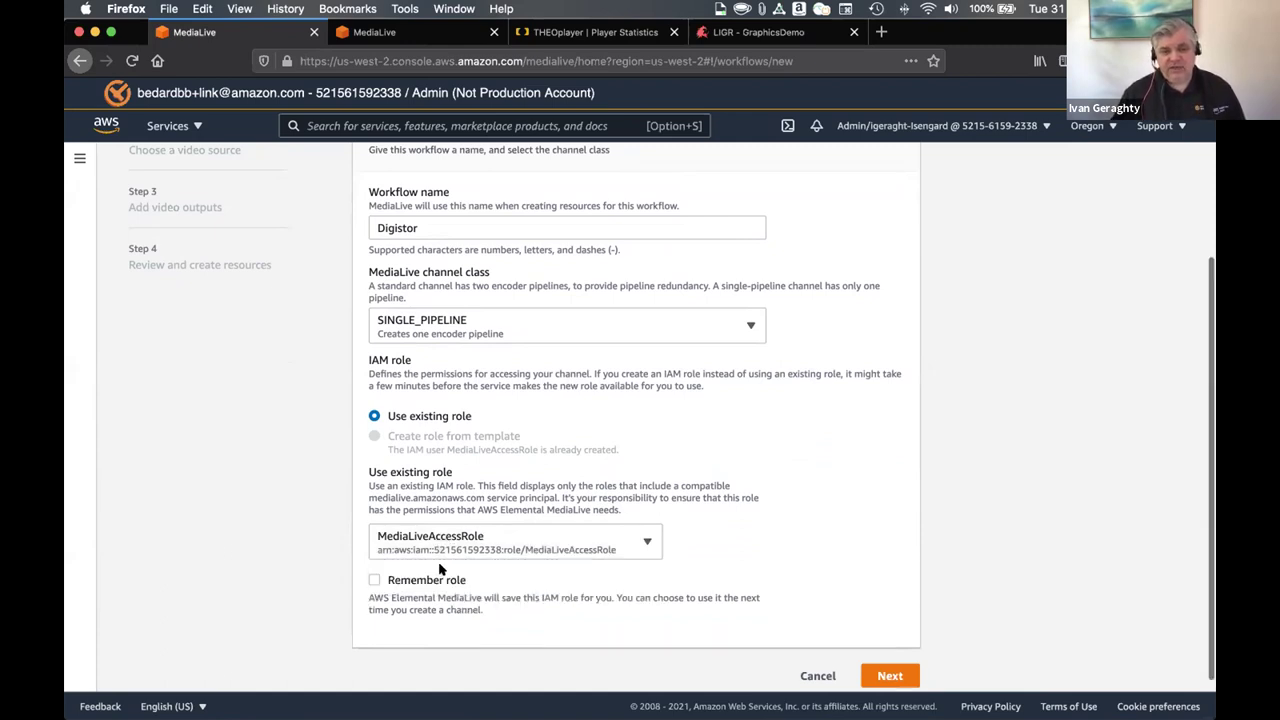
scroll(785, 523, "up", 3)
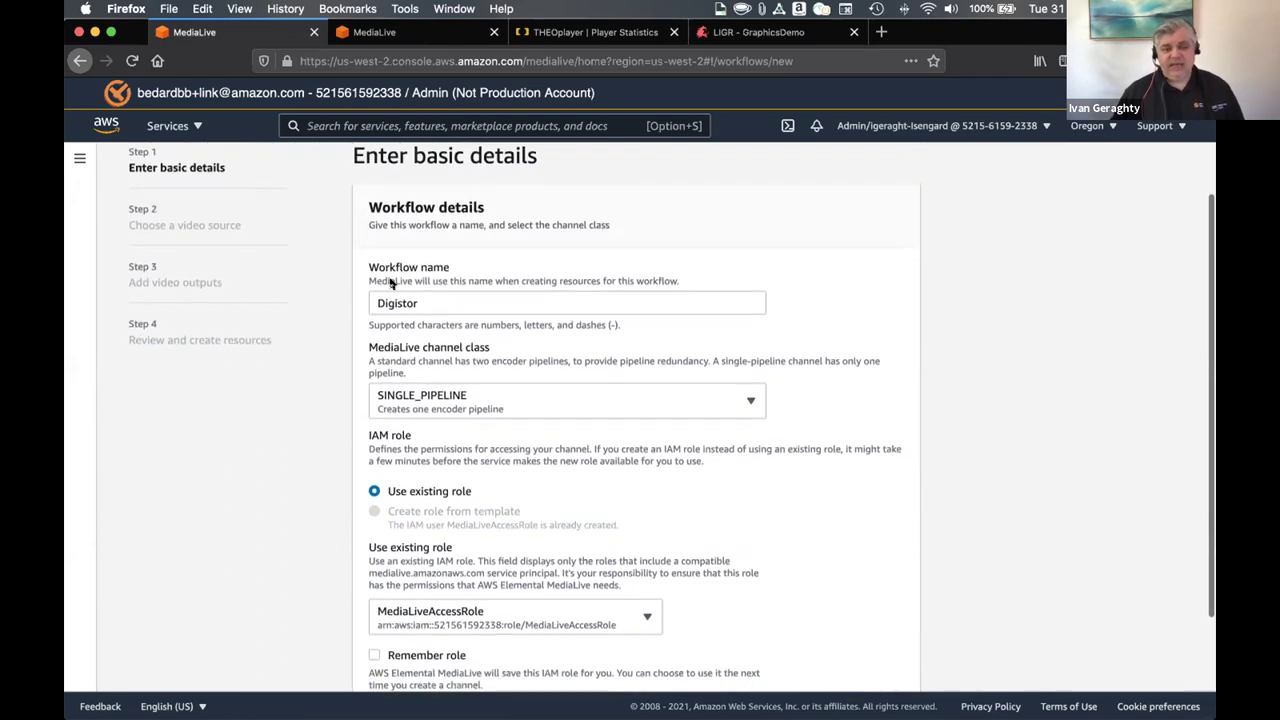
scroll(501, 304, "down", 2)
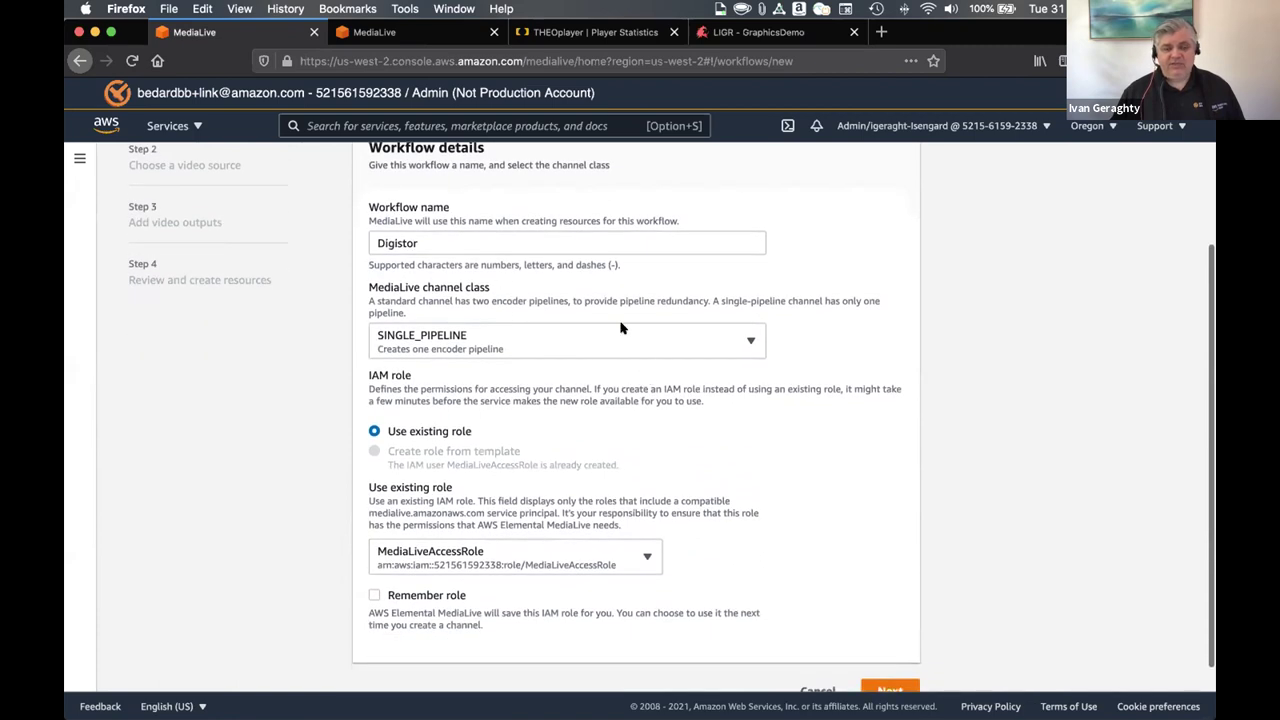
scroll(497, 352, "down", 1)
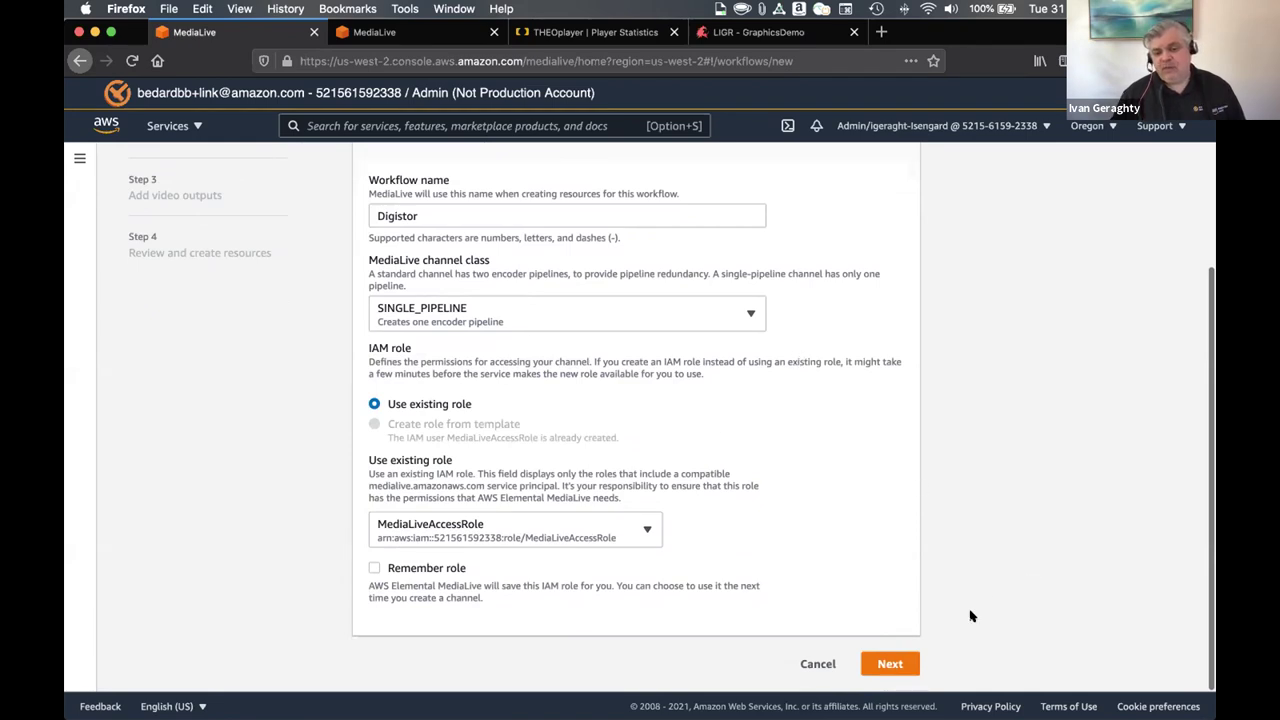
left_click(890, 665)
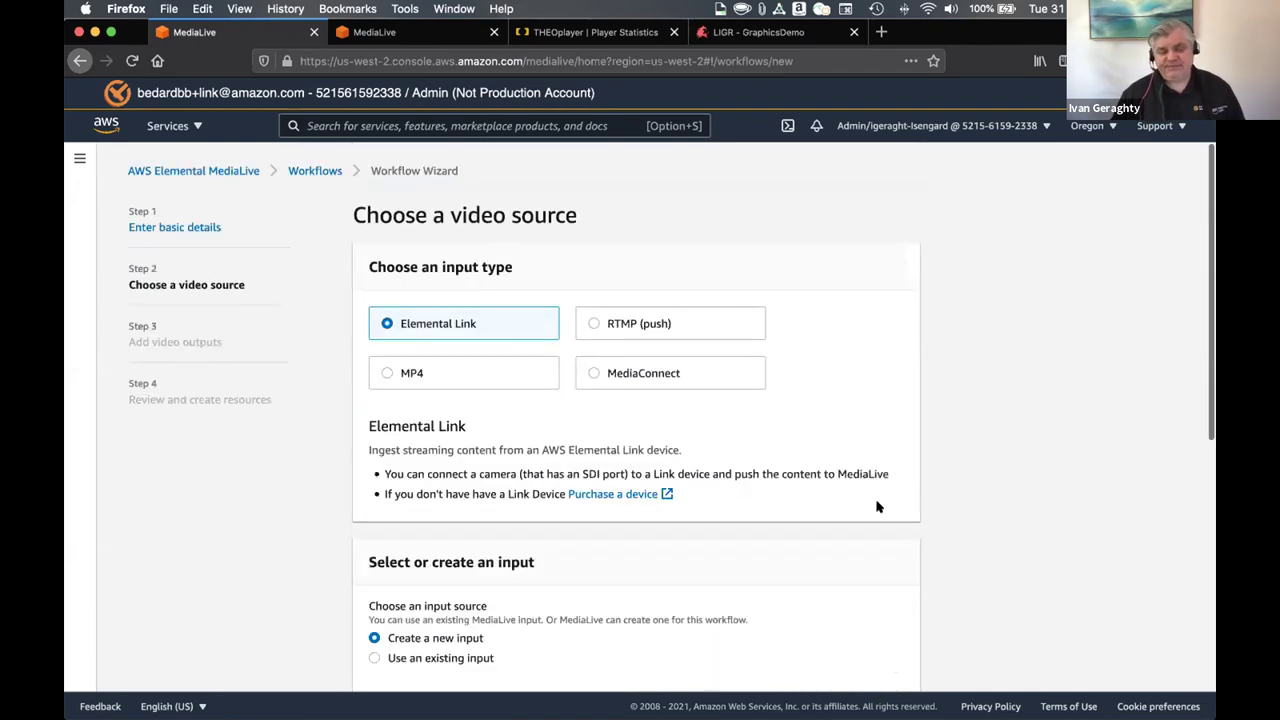
- Review the available input types for the video source and choose MP4
scroll(861, 458, "down", 3)
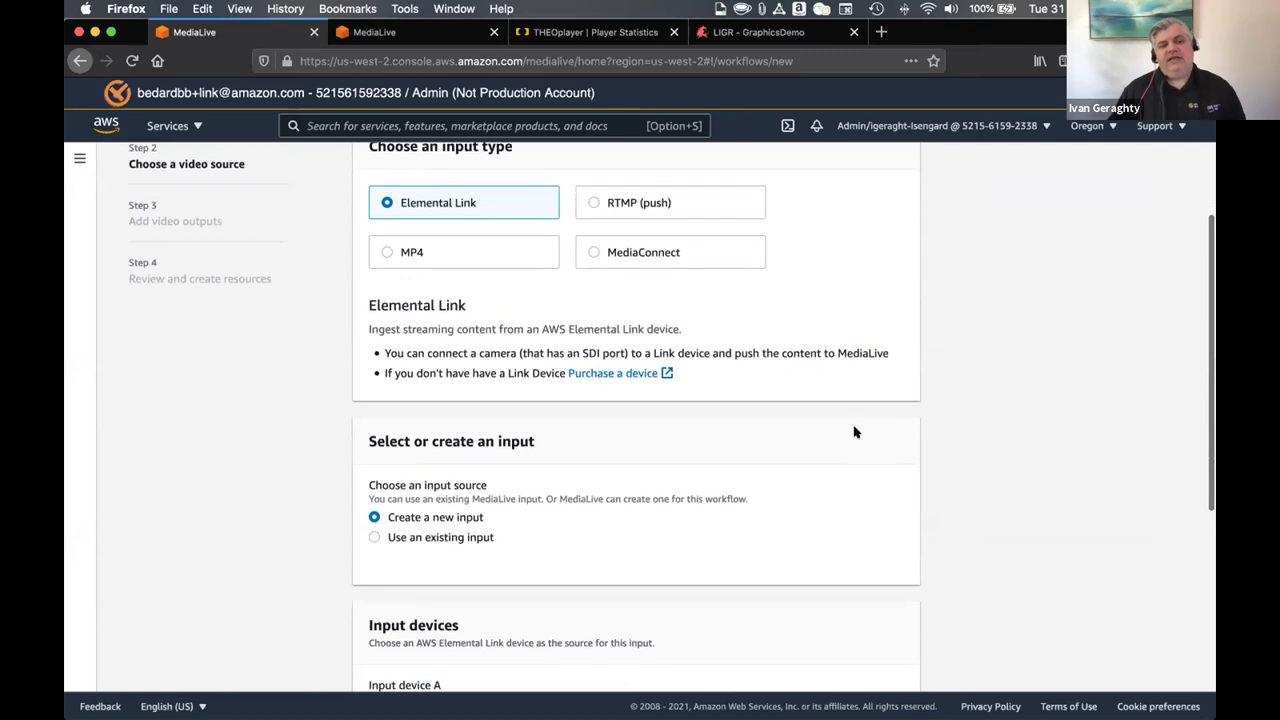
scroll(855, 432, "up", 2)
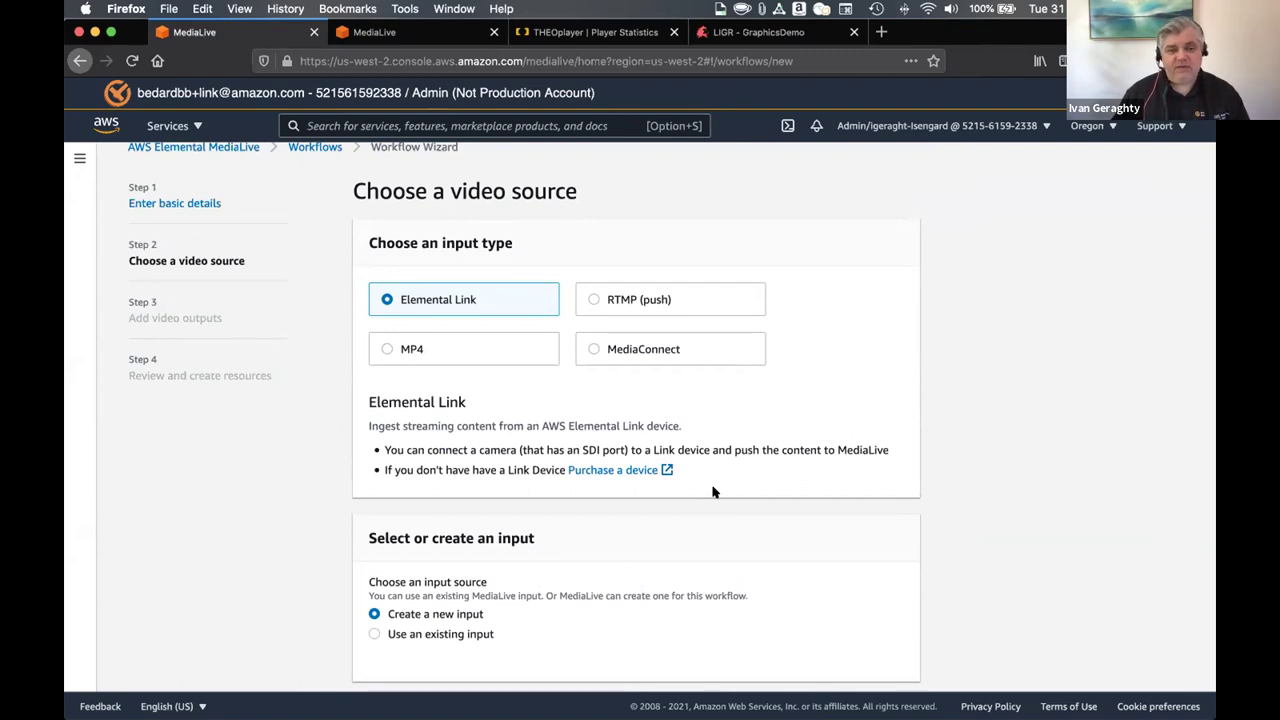
scroll(840, 331, "down", 1)
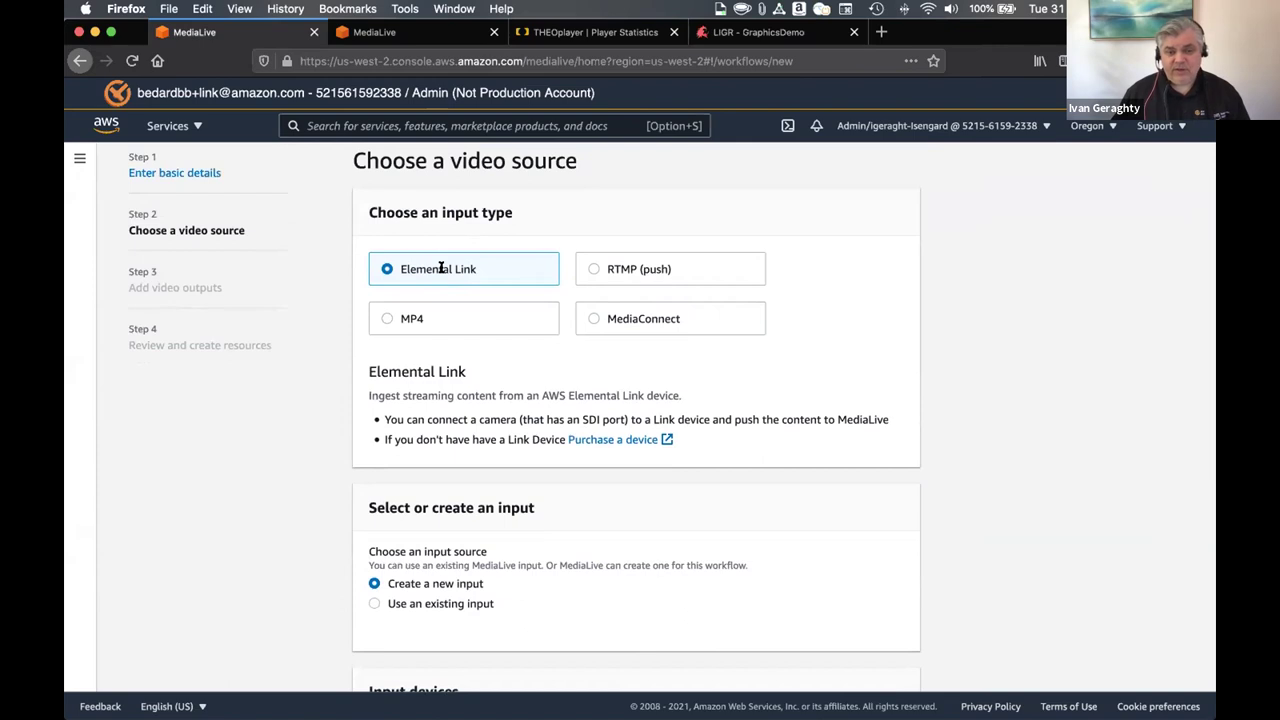
scroll(446, 312, "down", 2)
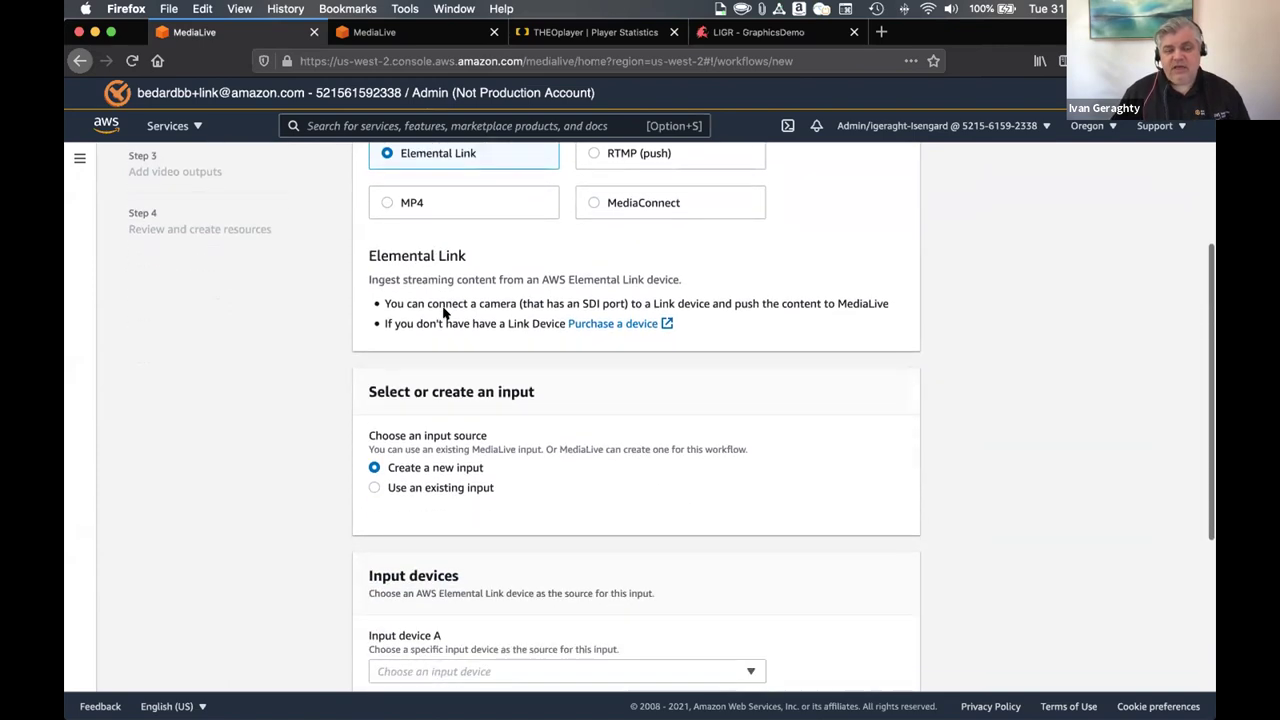
scroll(446, 312, "up", 1)
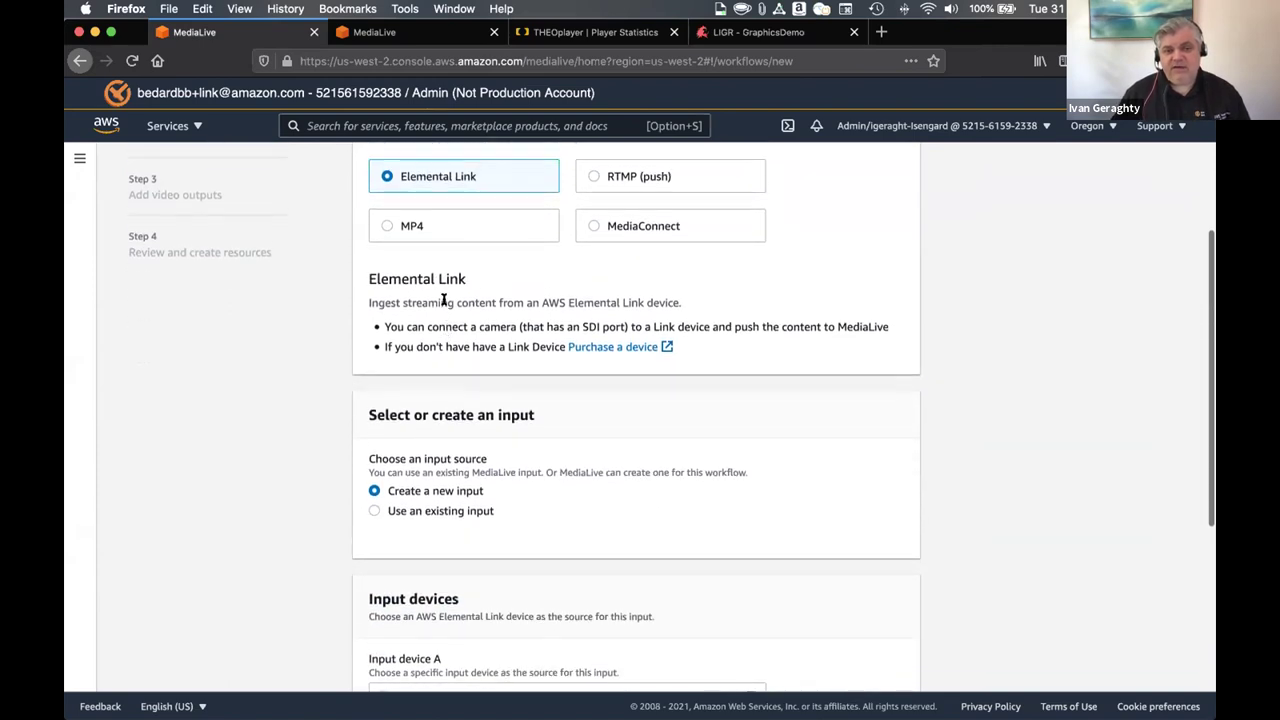
left_click(387, 228)
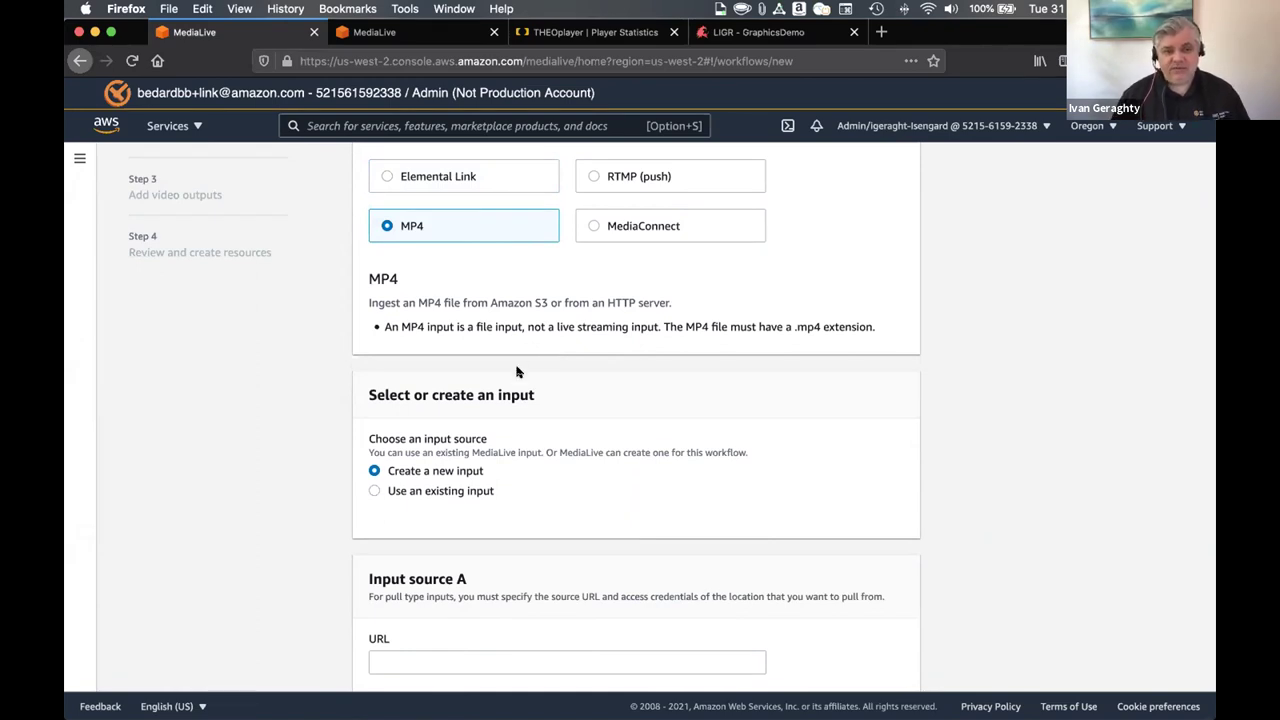
scroll(517, 372, "up", 2)
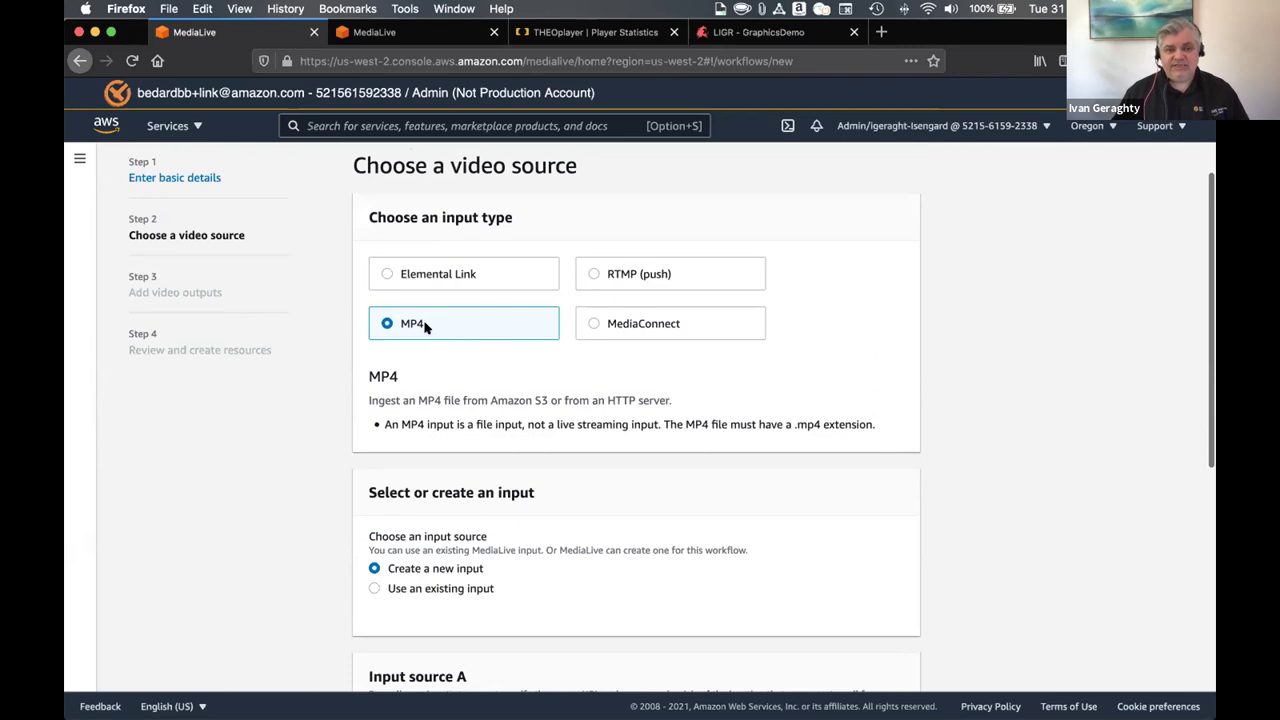
- Use an existing input as the source and select the looping Digistor MP4 file input
scroll(423, 329, "down", 6)
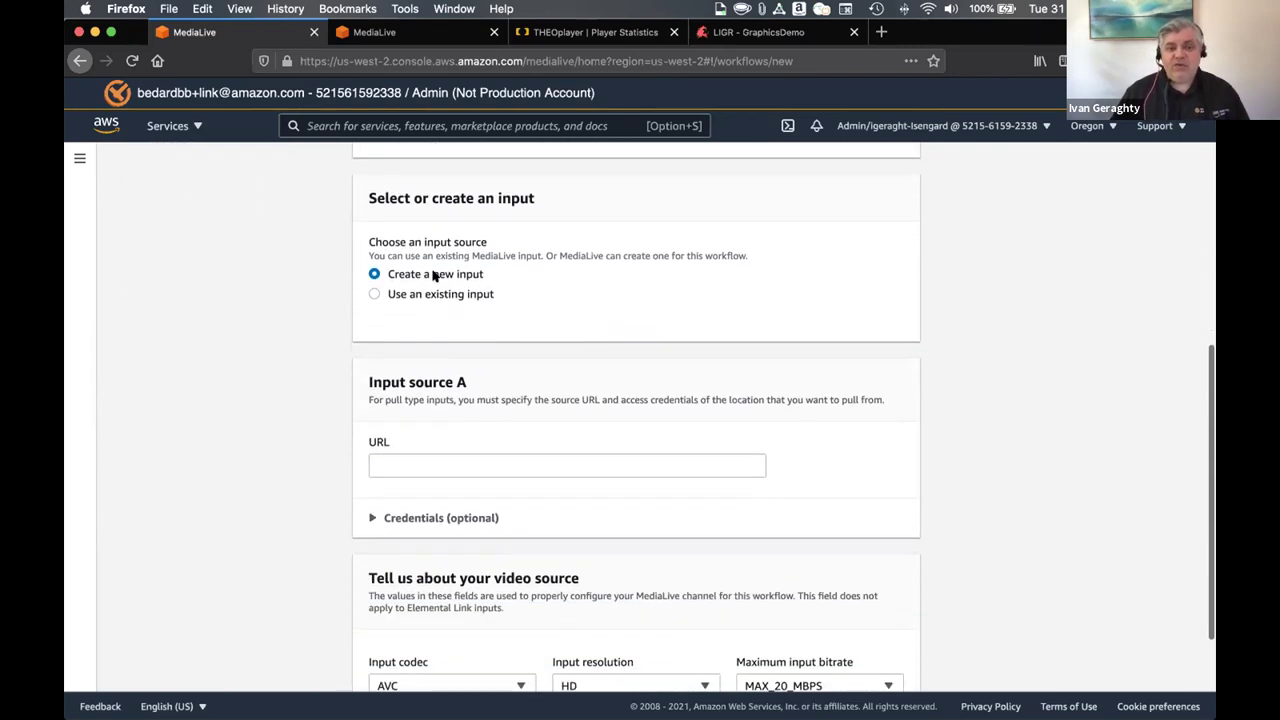
left_click(372, 295)
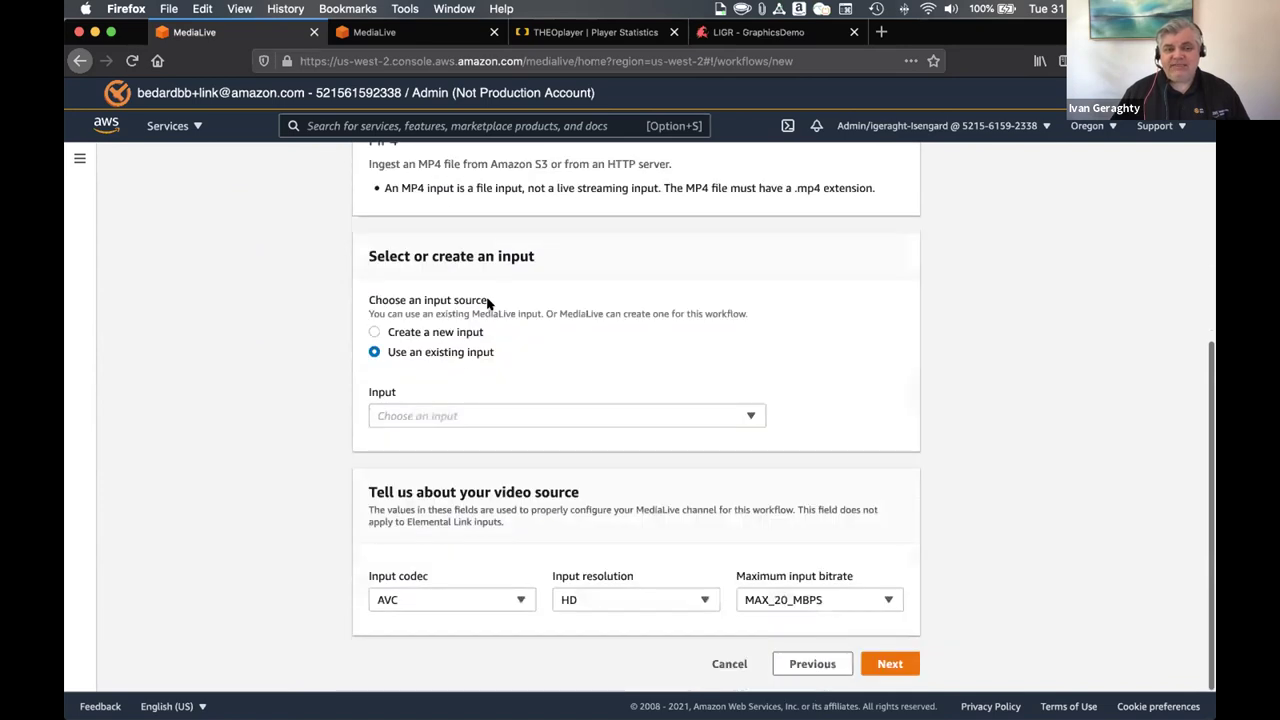
left_click(600, 416)
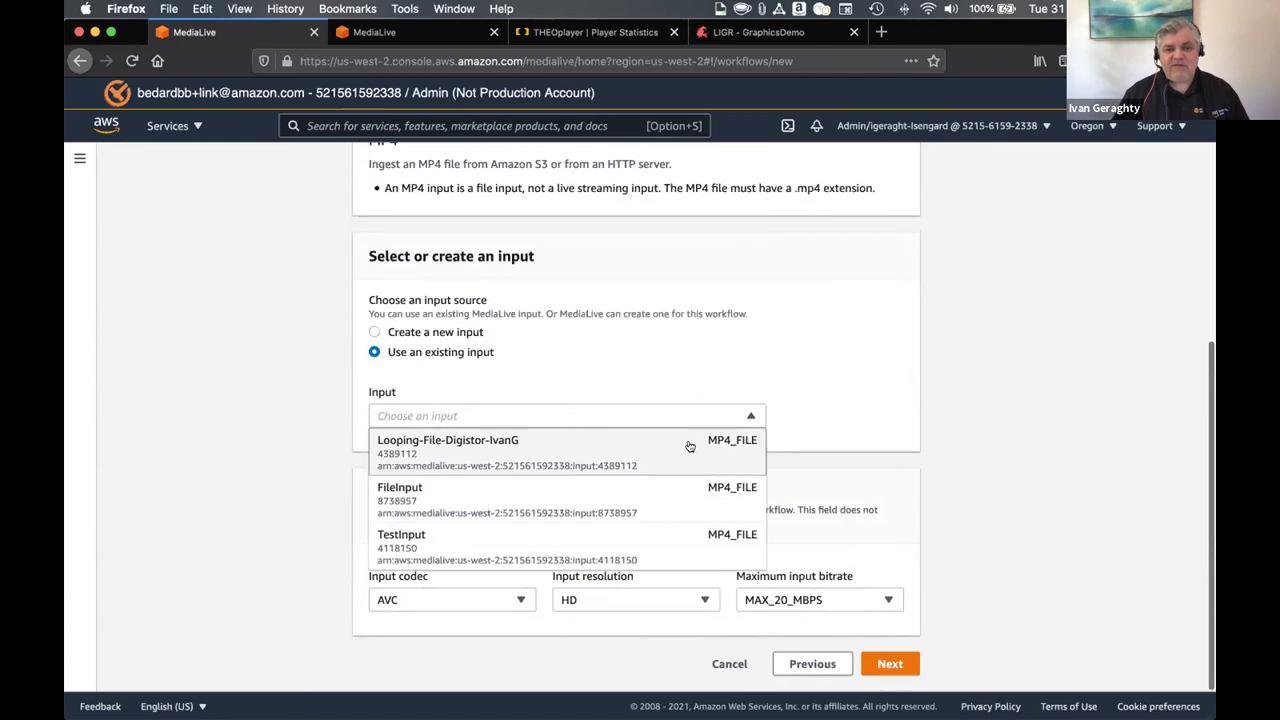
left_click(468, 445)
scroll(570, 297, "down", 1)
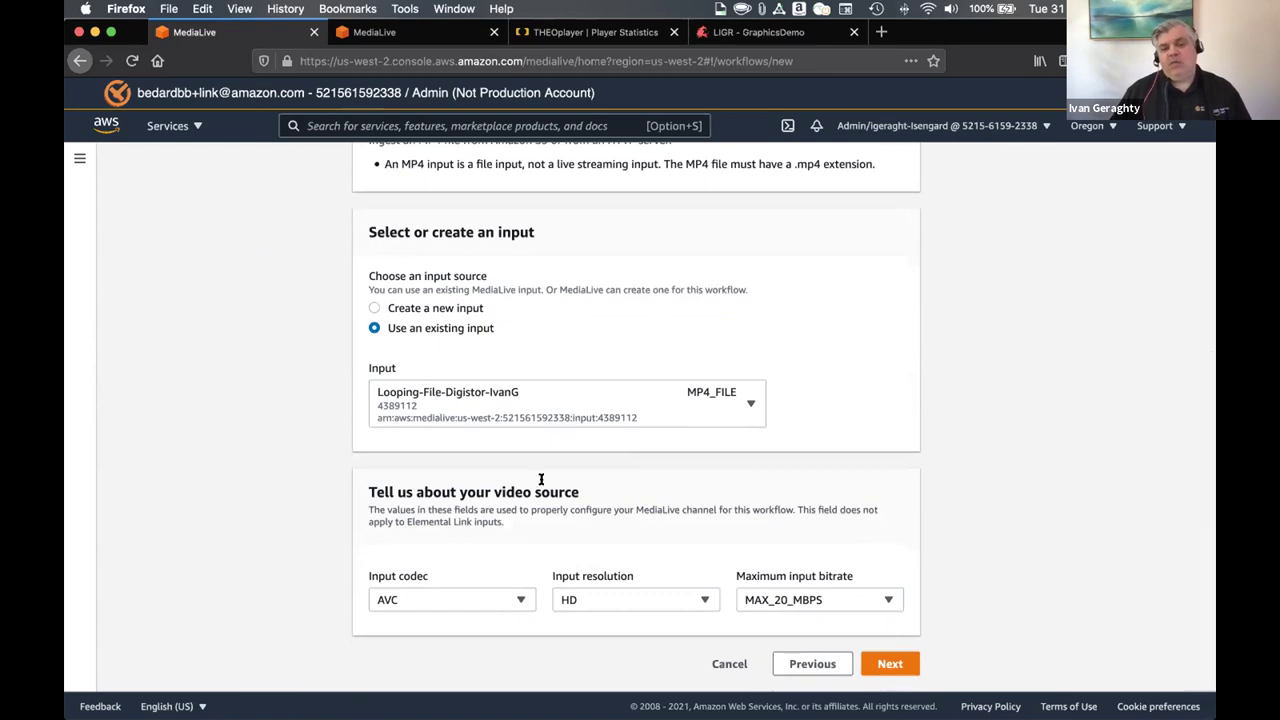
- Set the source's input codec to HEVC, resolution to HD and maximum bitrate to MAX_10_MBPS, and proceed to the video outputs
left_click(497, 599)
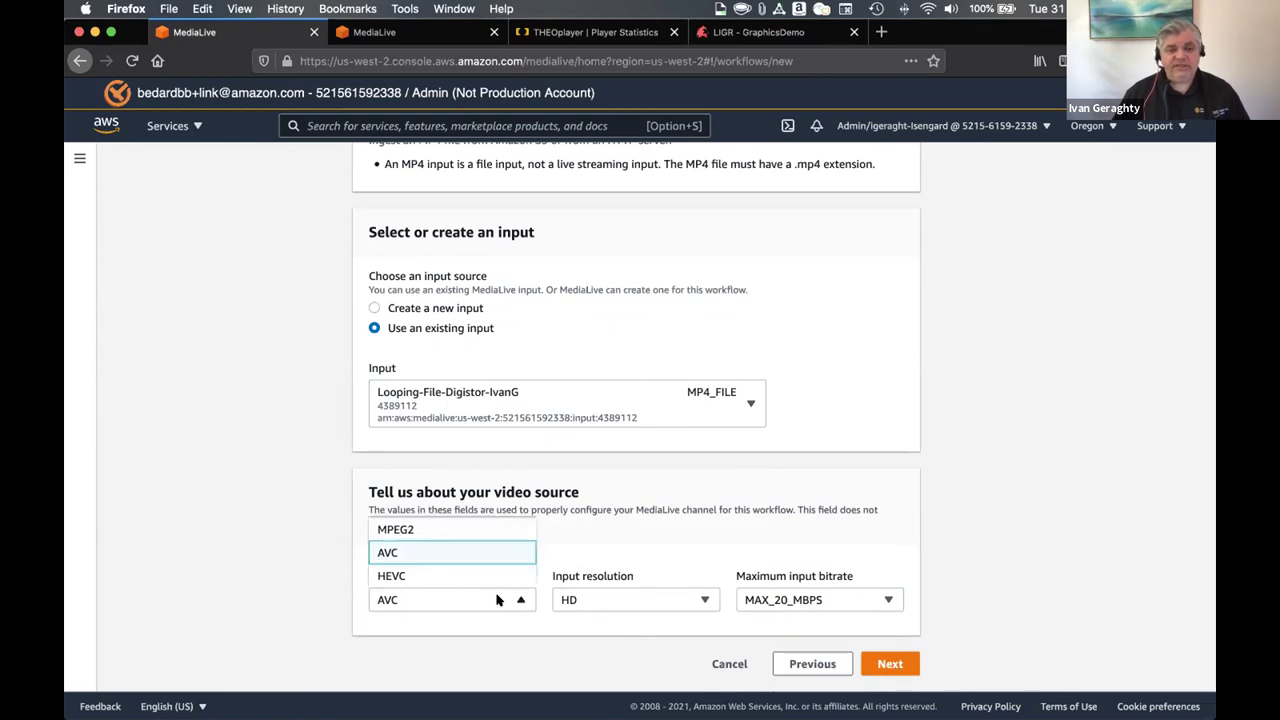
left_click(431, 577)
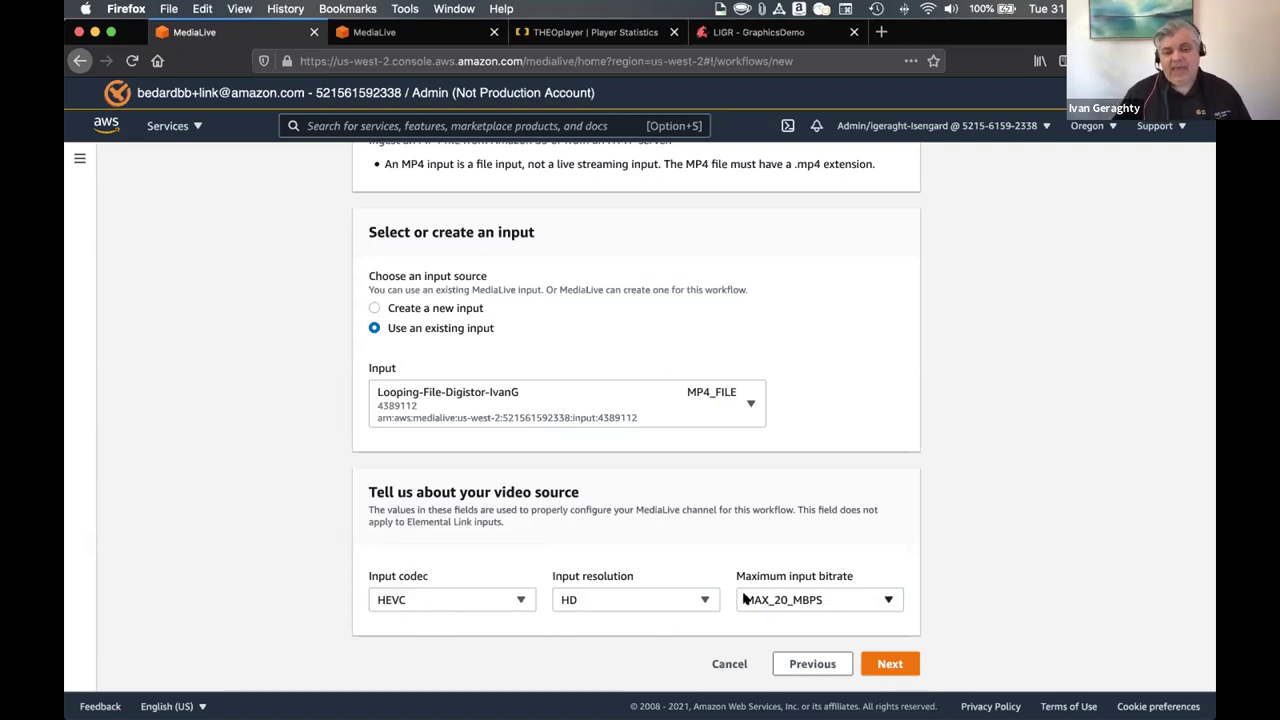
left_click(605, 598)
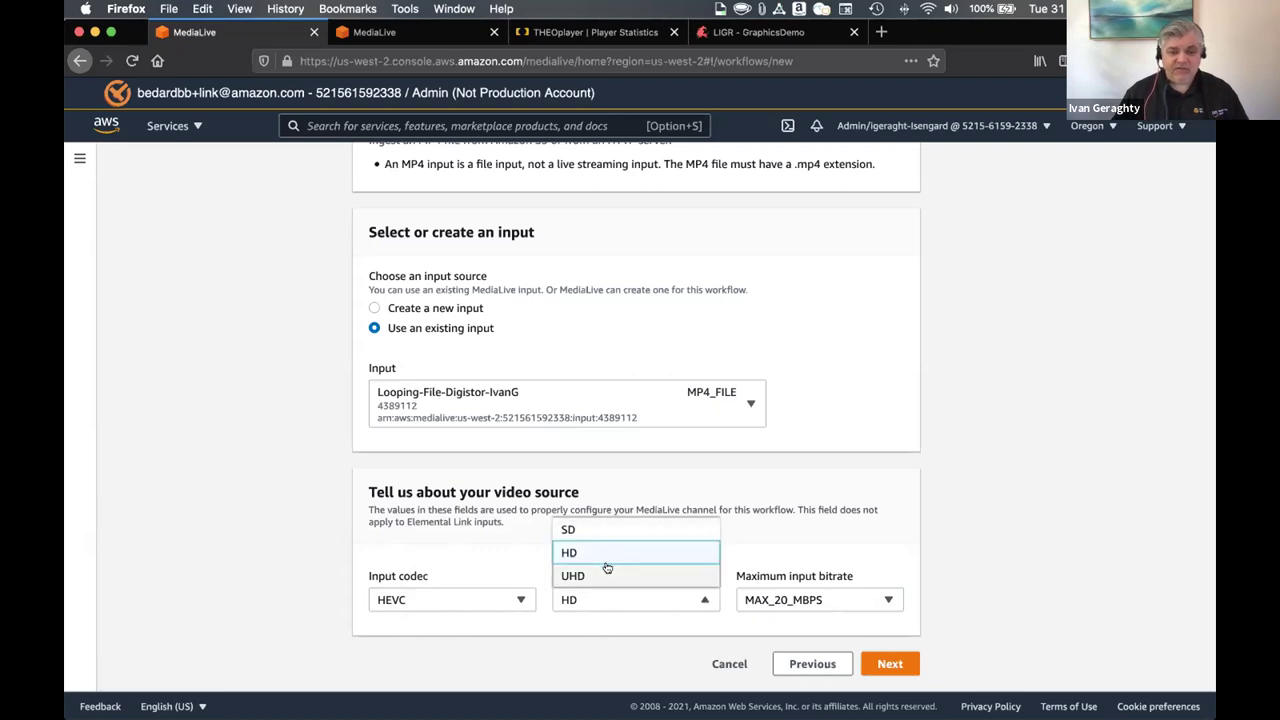
left_click(597, 551)
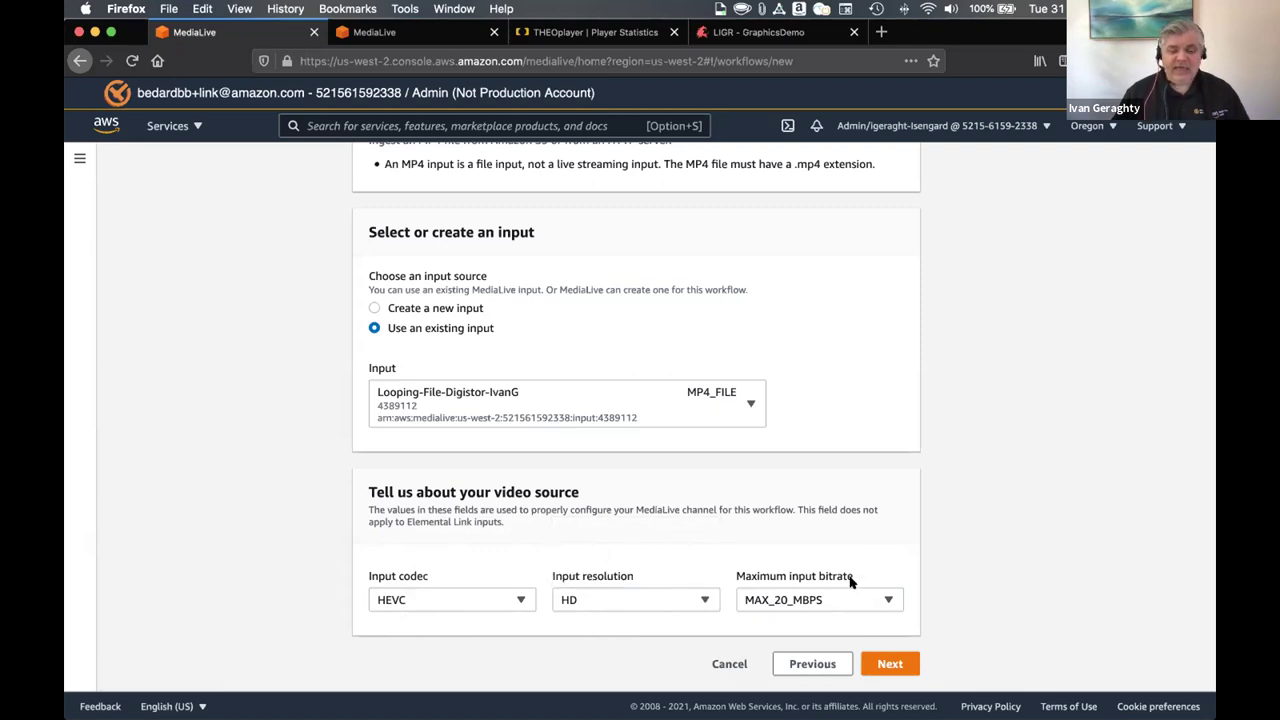
left_click(813, 600)
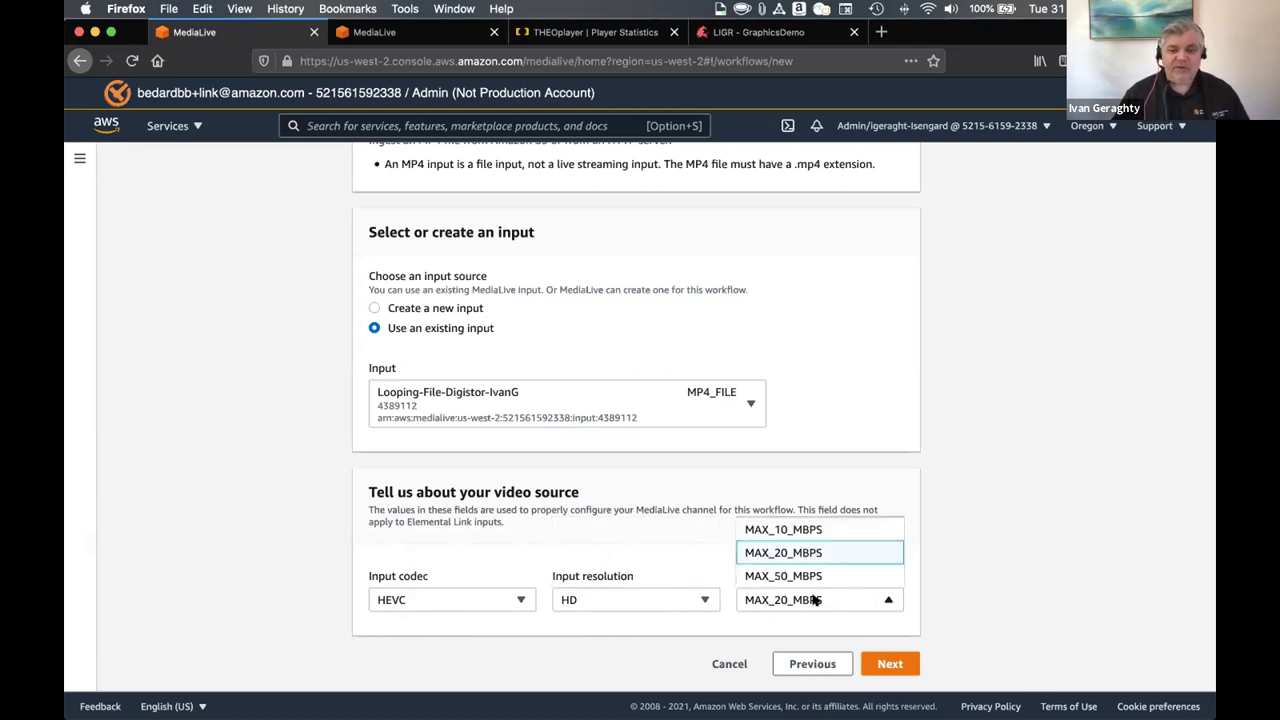
left_click(801, 531)
scroll(940, 517, "up", 6)
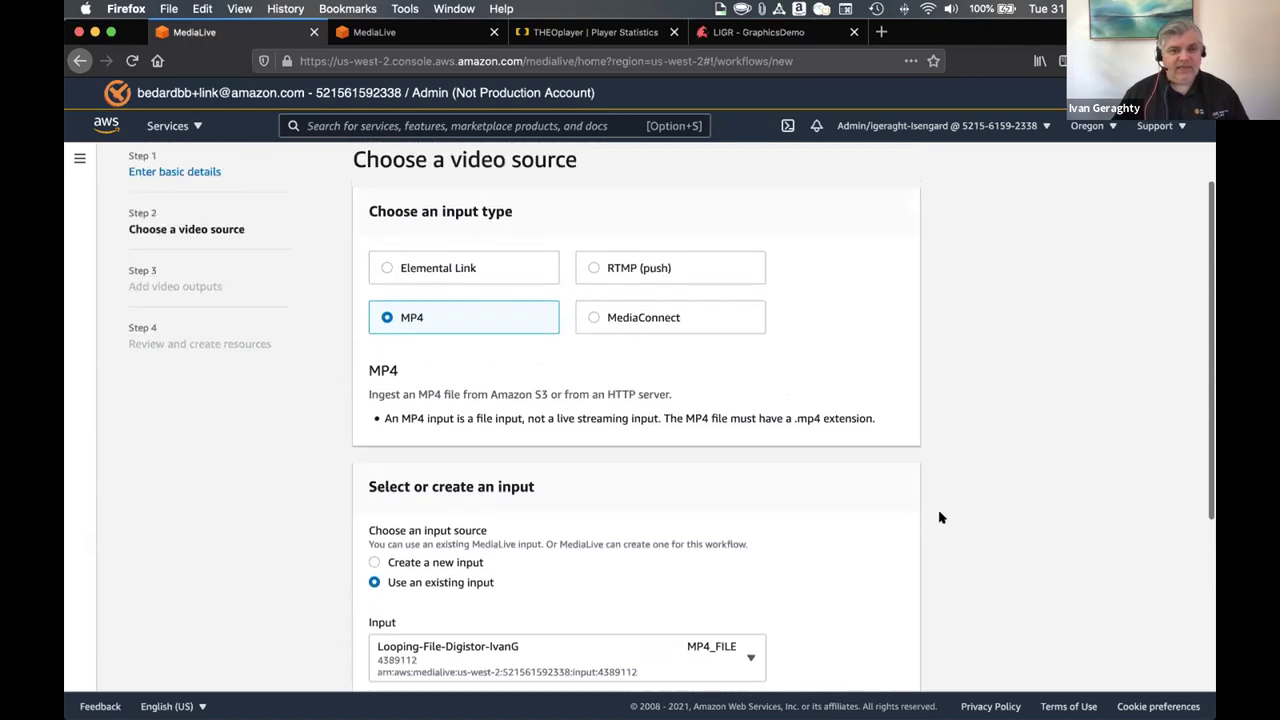
scroll(474, 429, "down", 5)
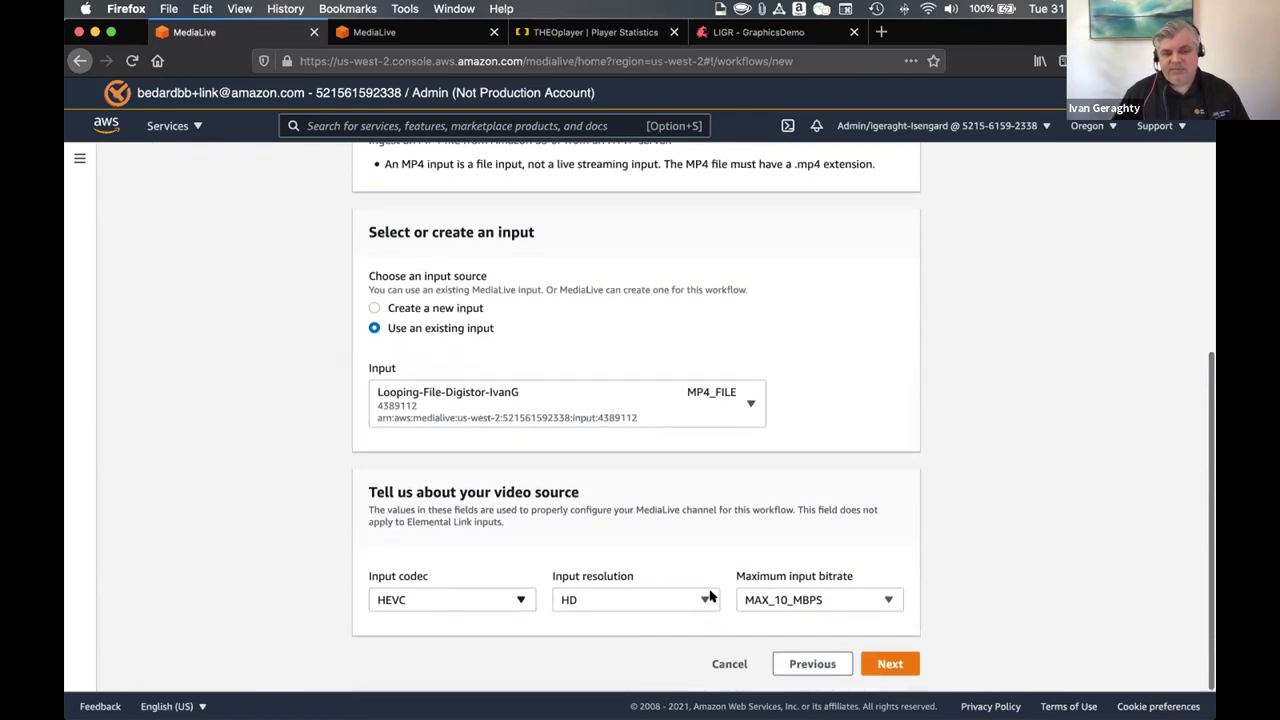
left_click(895, 666)
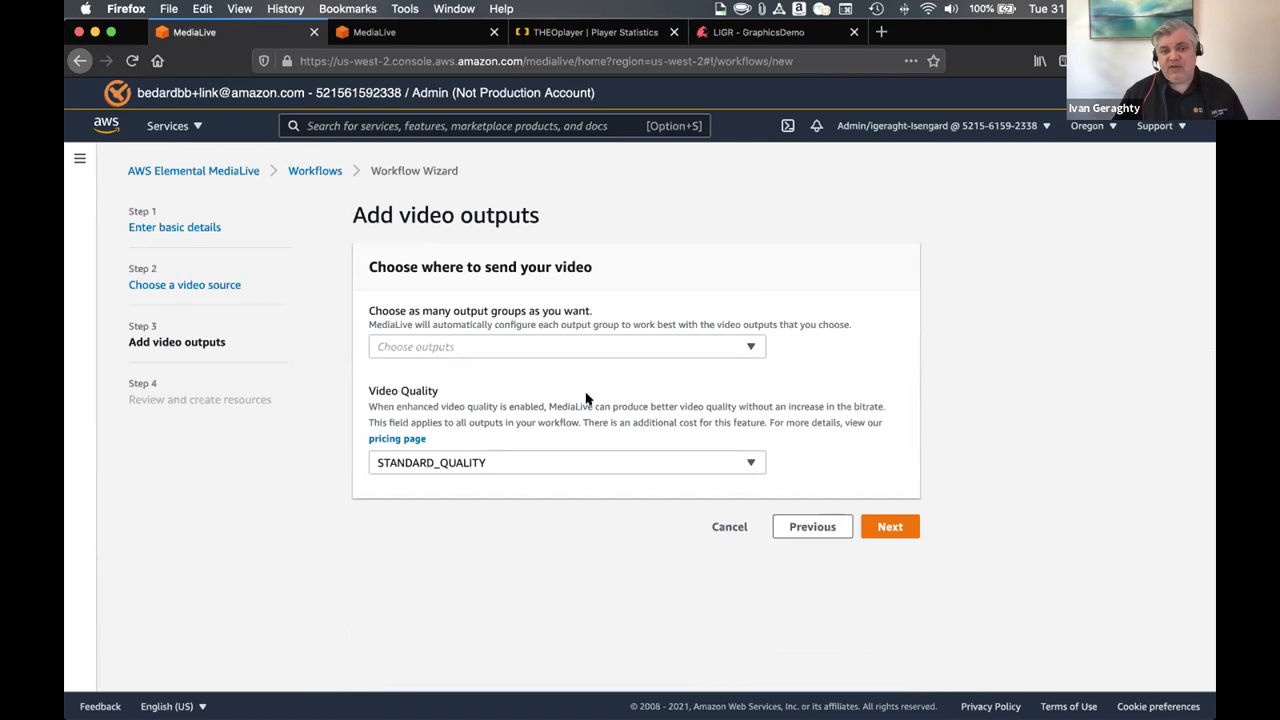
- Add Facebook, Youtube and MediaPackage as output groups for the workflow
left_click(502, 348)
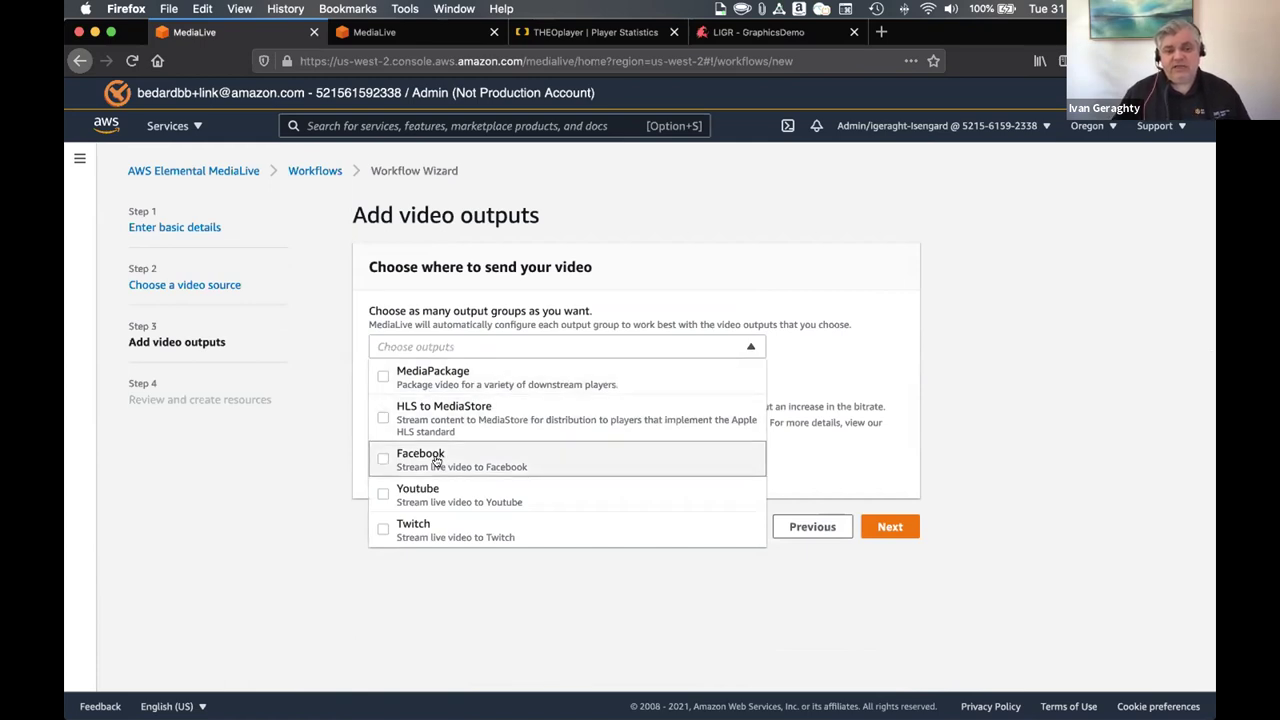
left_click(389, 457)
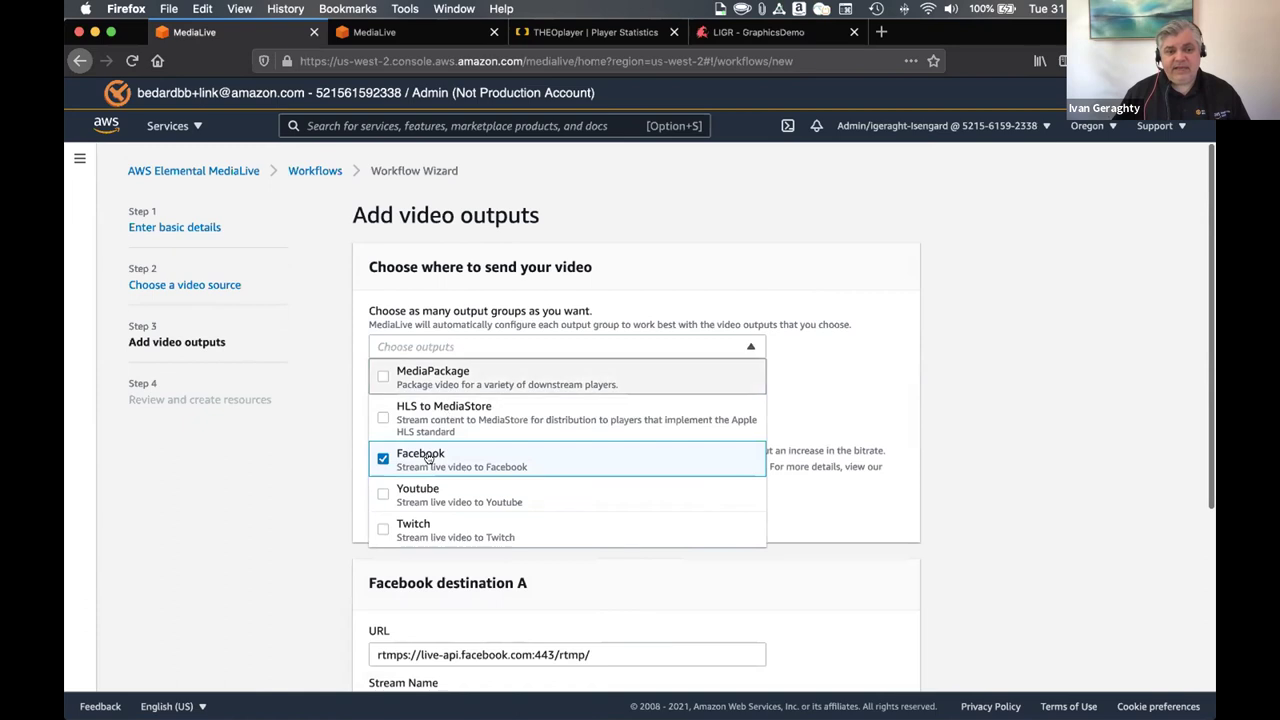
left_click(383, 492)
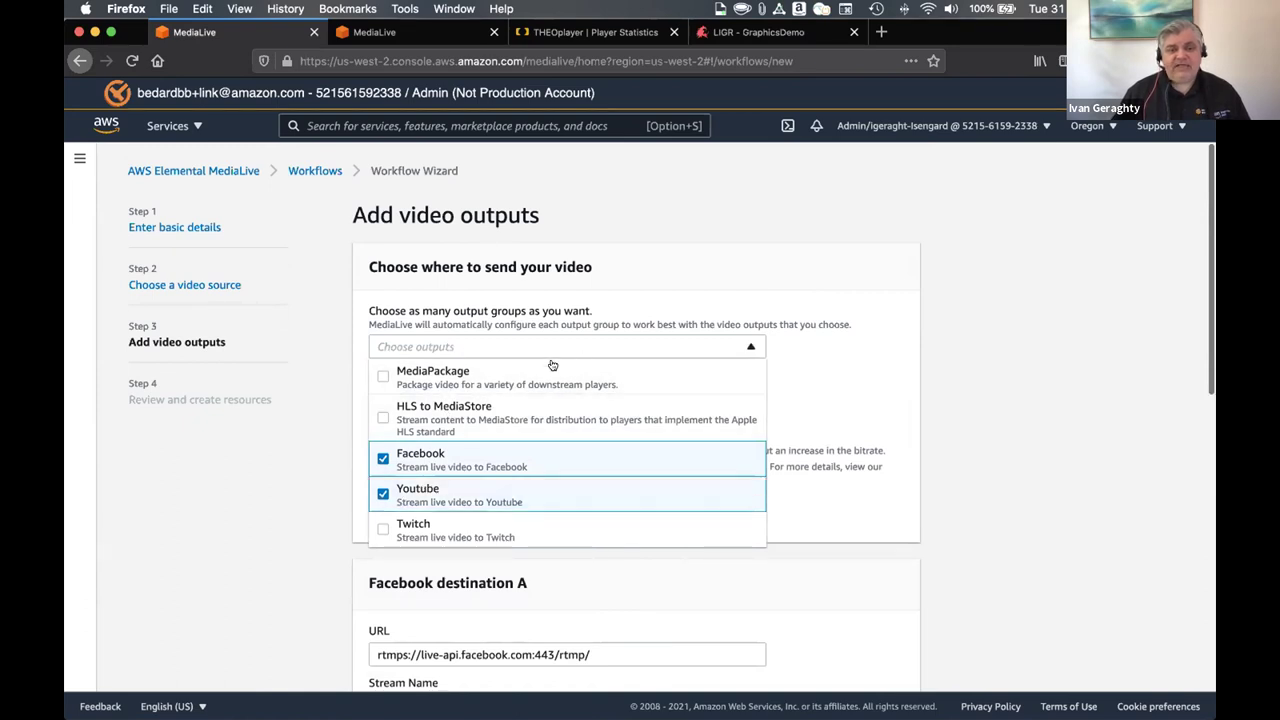
left_click(408, 375)
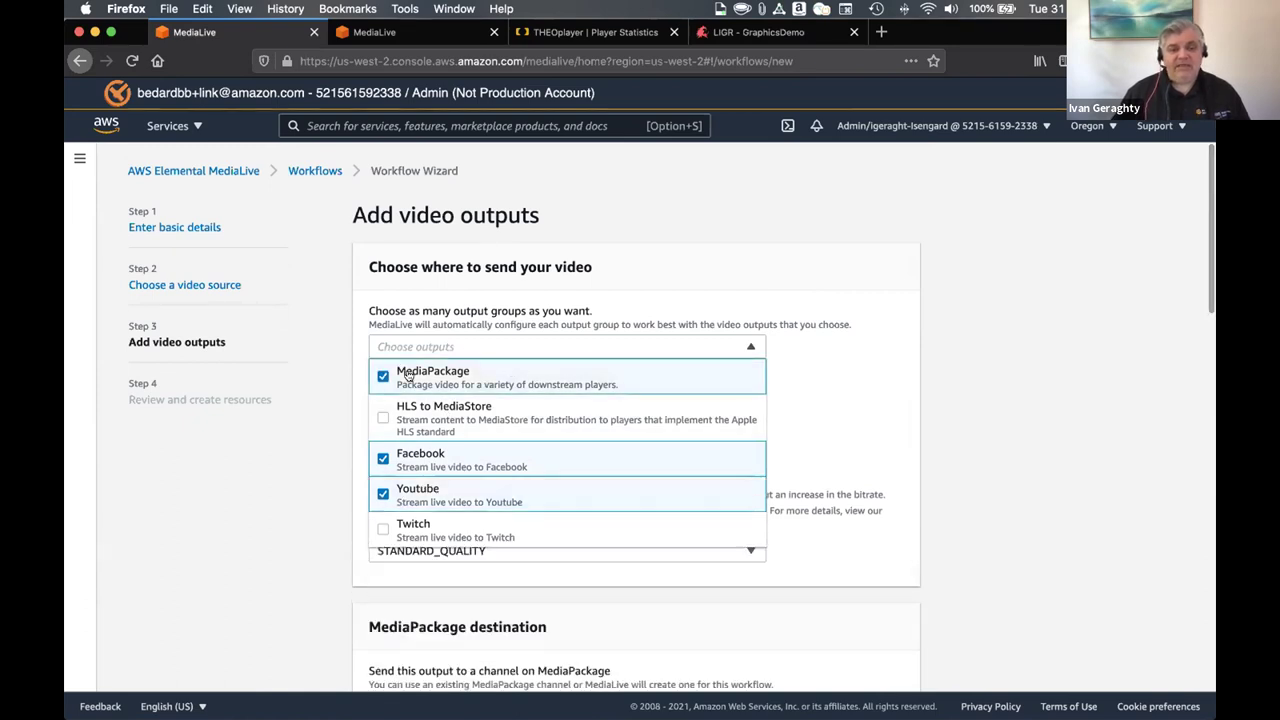
left_click(912, 320)
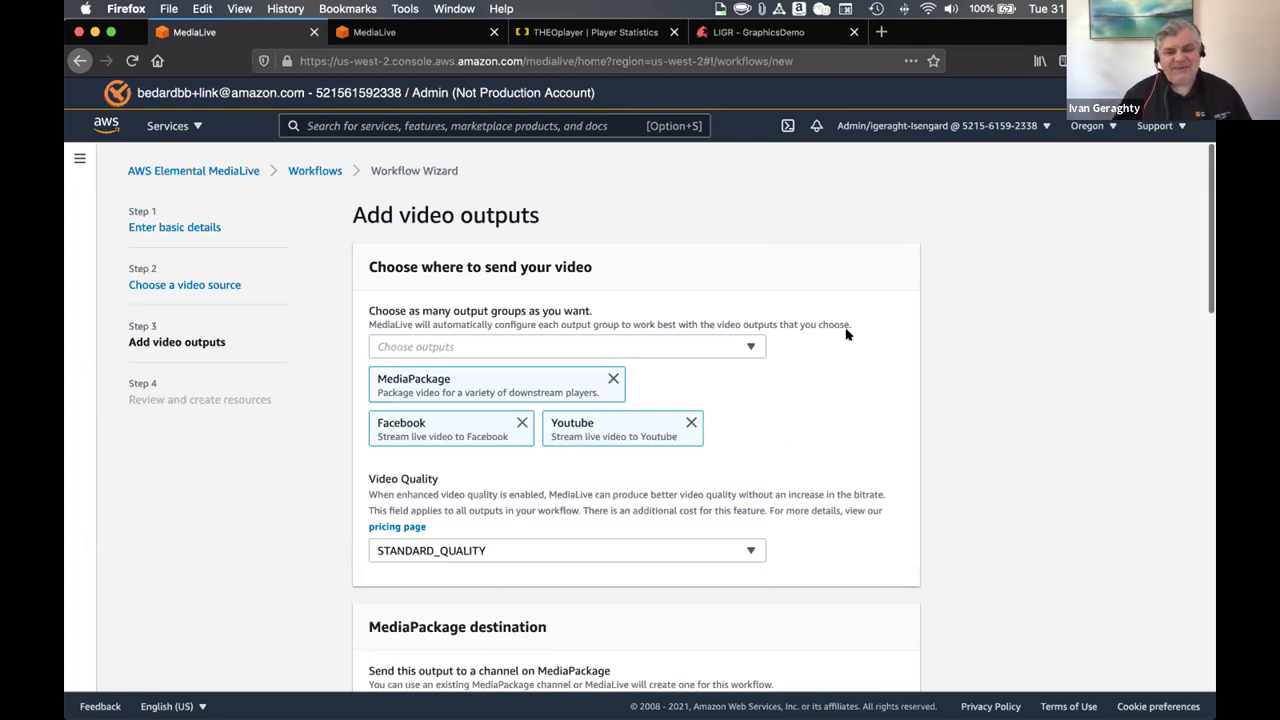
- Examine the URL, stream name and video rendition settings of the MediaPackage, Facebook and Youtube destinations
scroll(846, 334, "down", 10)
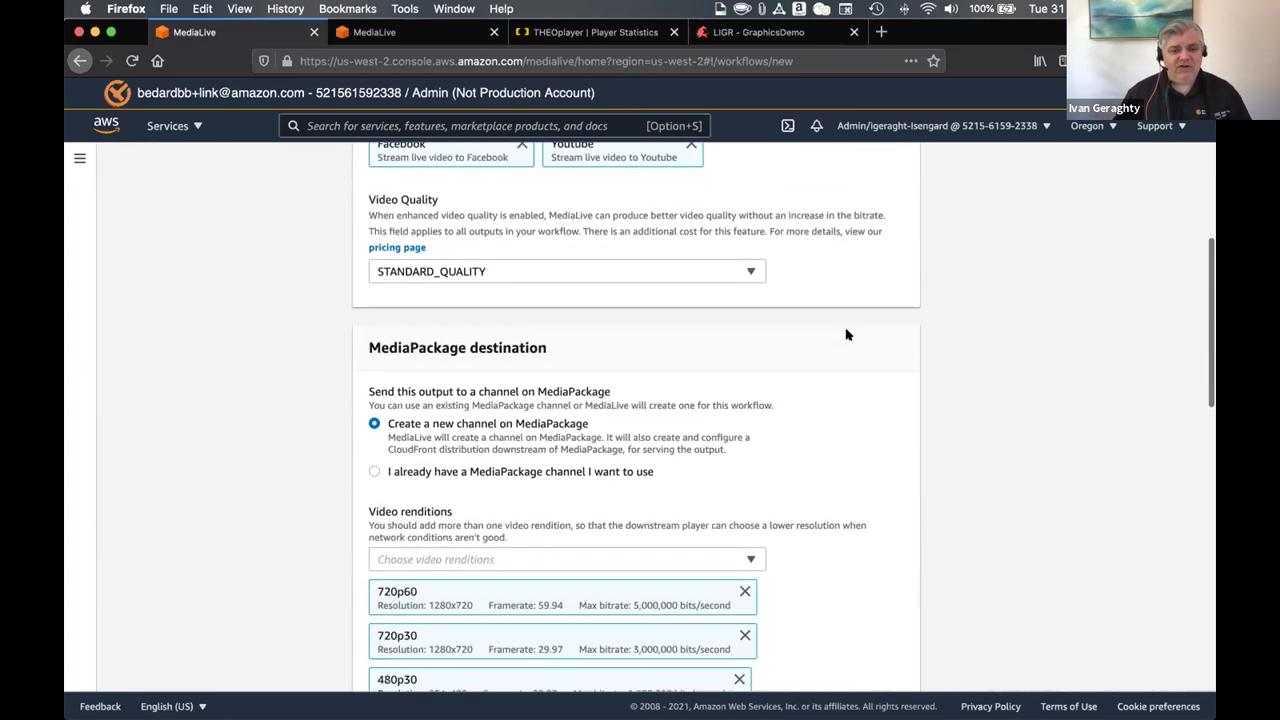
scroll(846, 334, "down", 6)
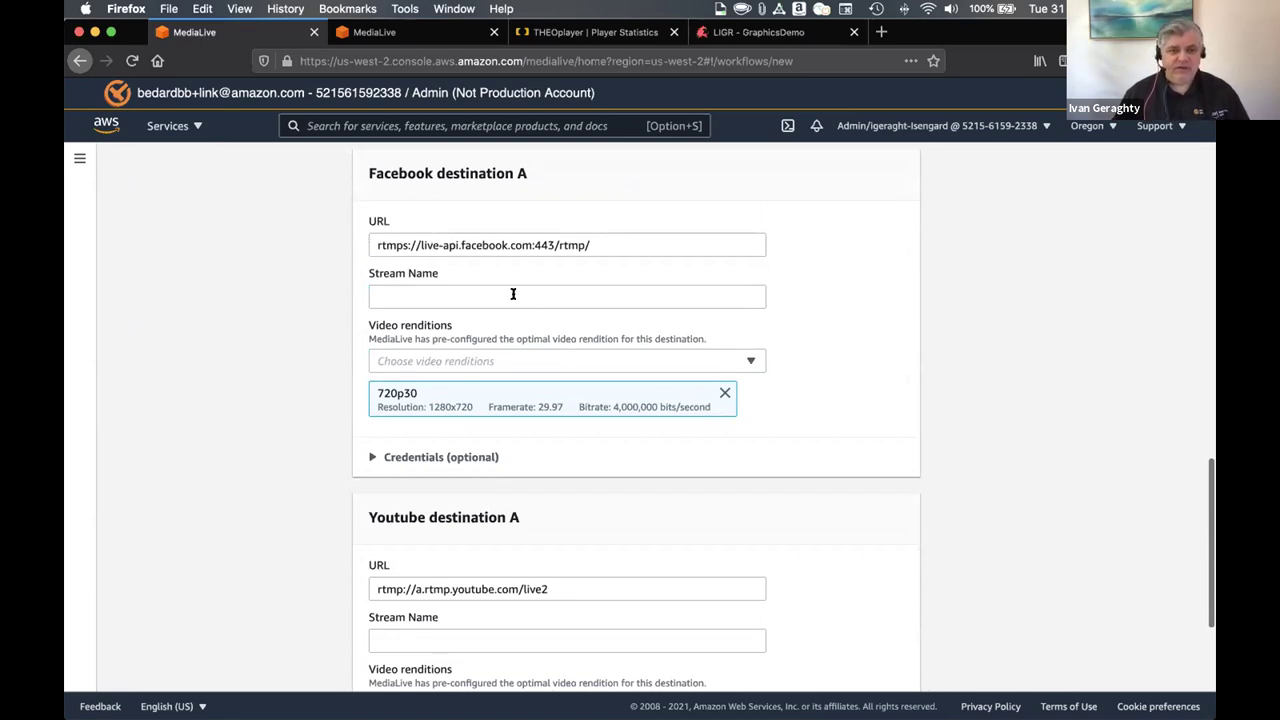
scroll(466, 291, "down", 2)
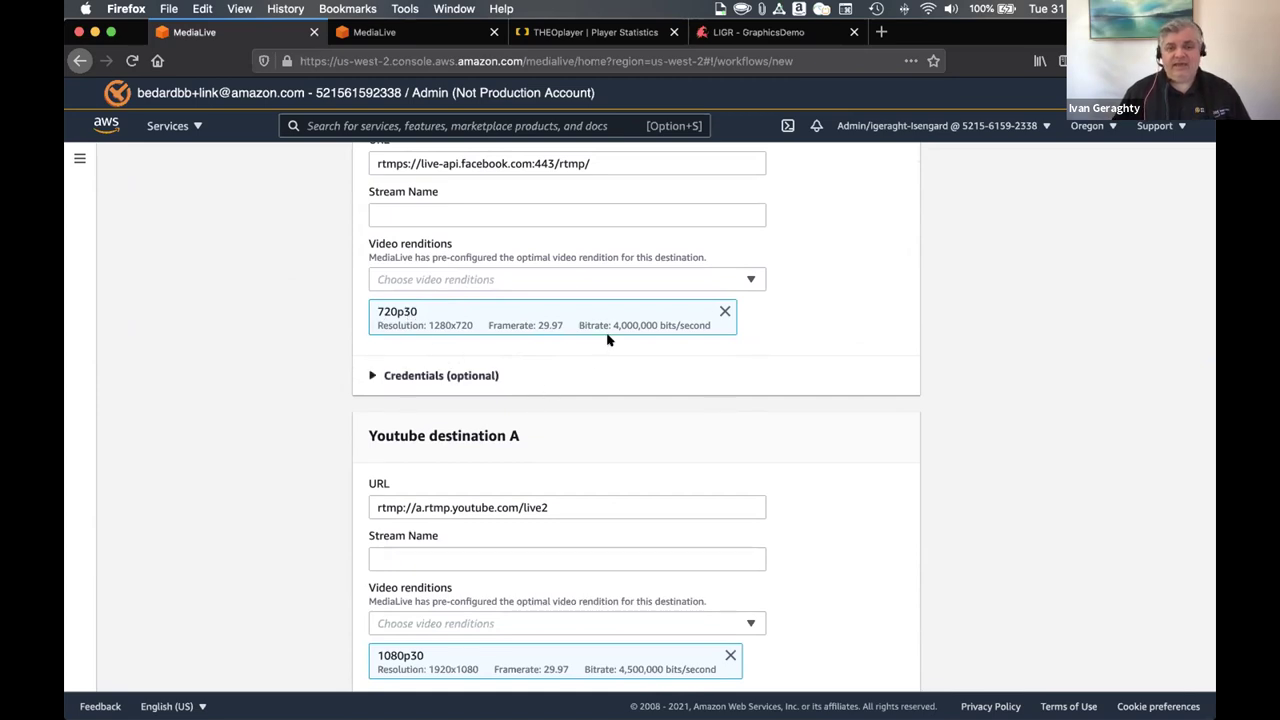
scroll(642, 320, "down", 2)
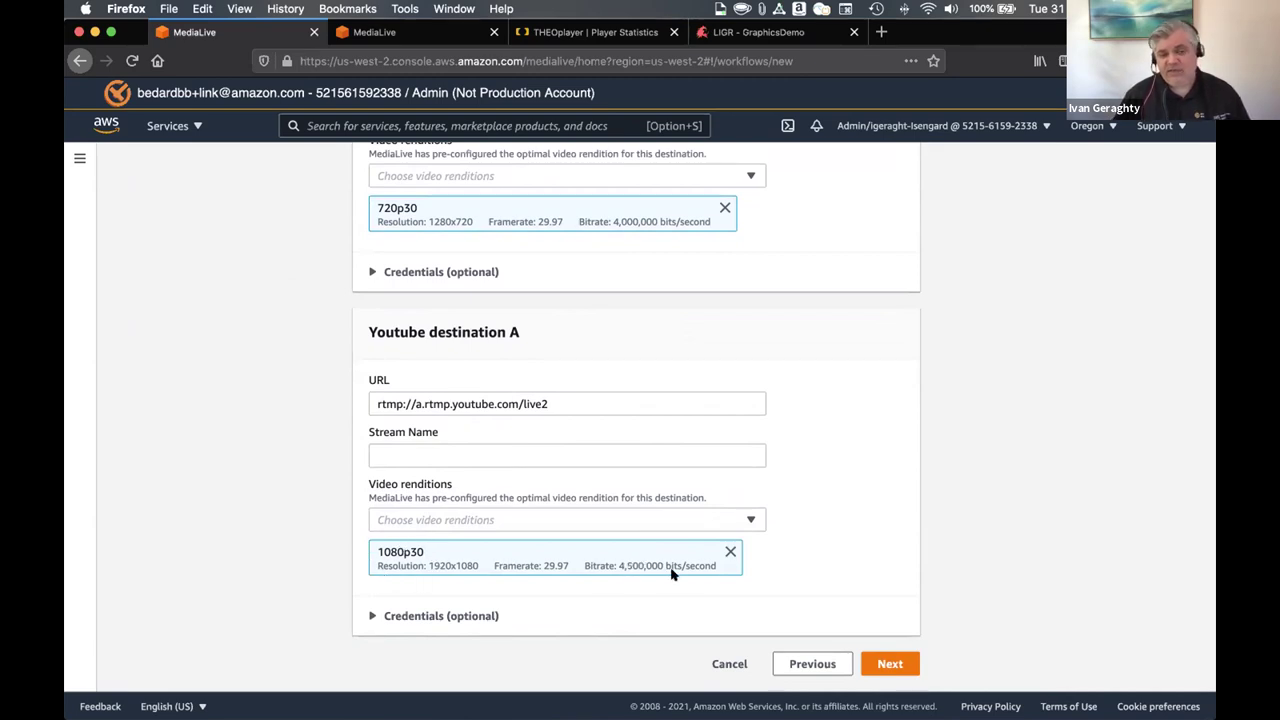
scroll(775, 572, "up", 1)
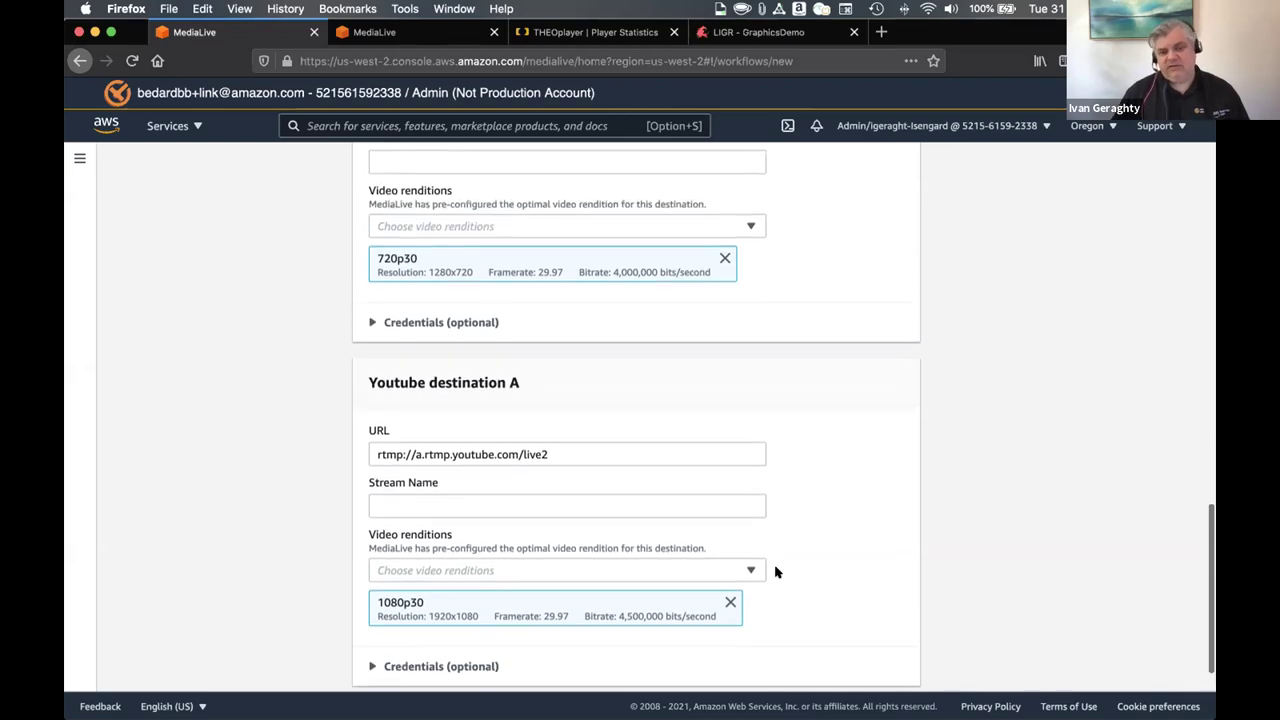
scroll(775, 572, "up", 1)
scroll(775, 572, "up", 10)
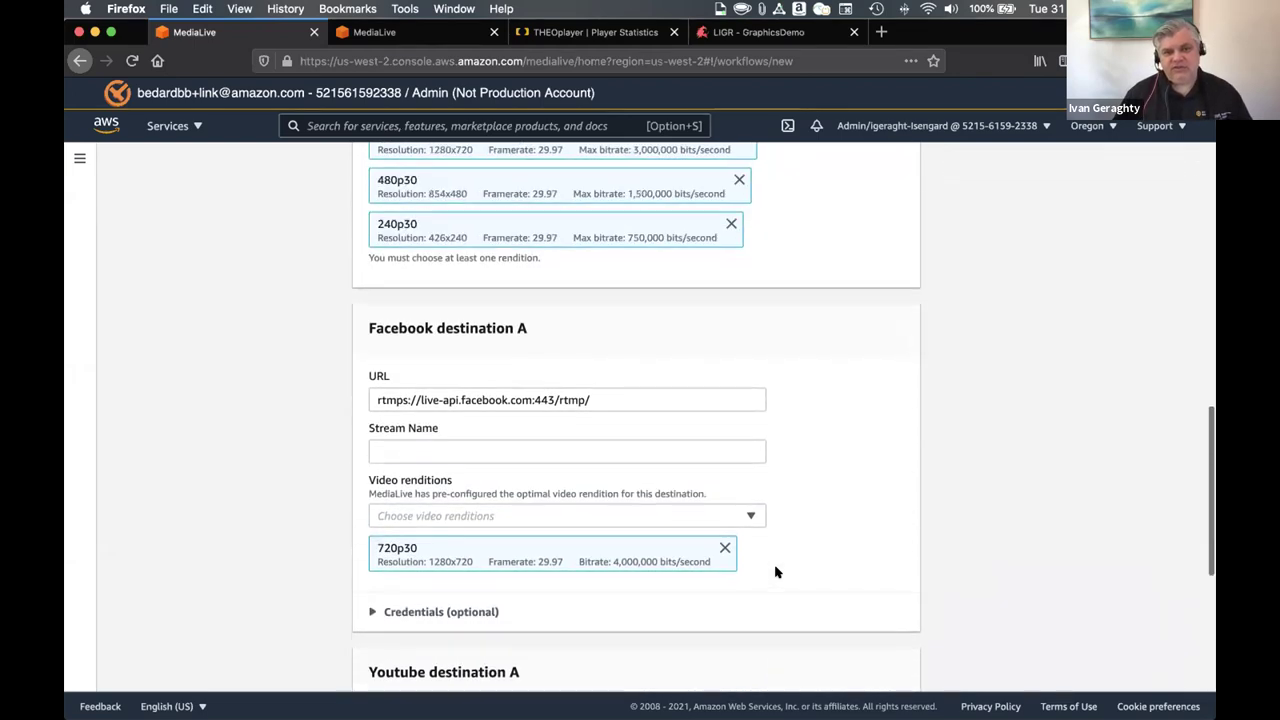
- Remove the Facebook and Youtube output groups, keeping MediaPackage as the only output
scroll(775, 572, "up", 8)
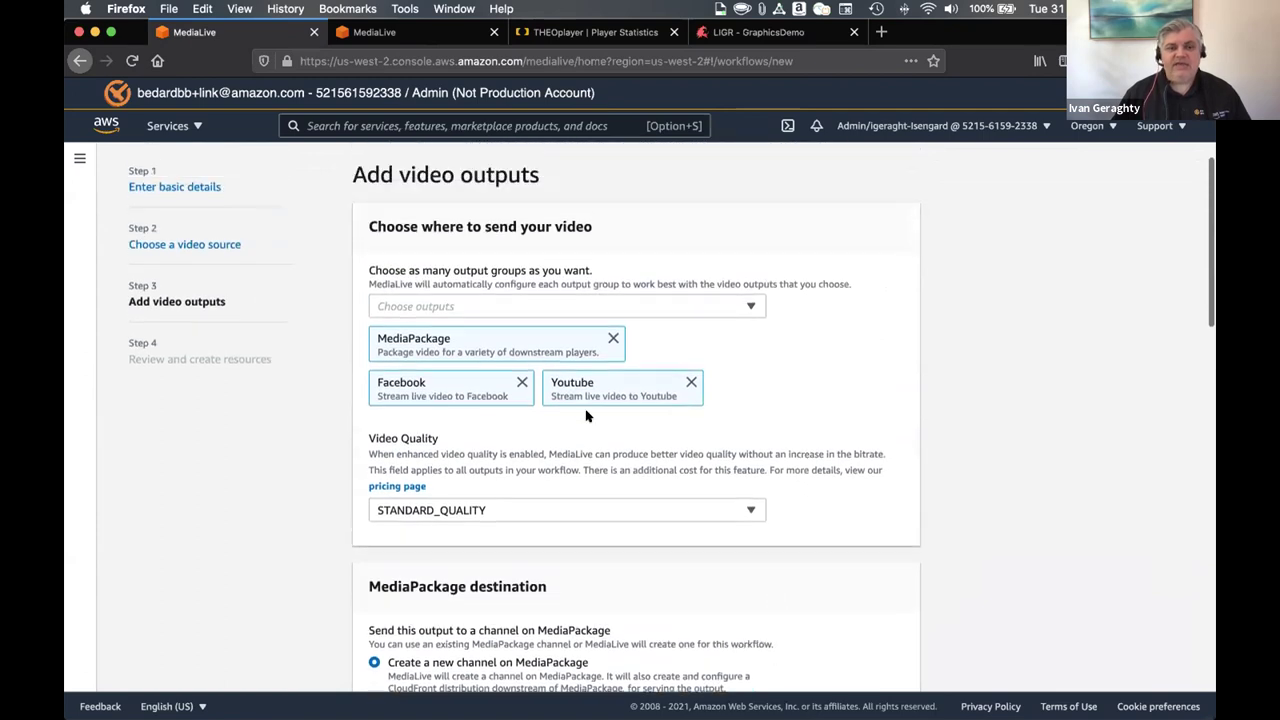
left_click(520, 382)
left_click(516, 382)
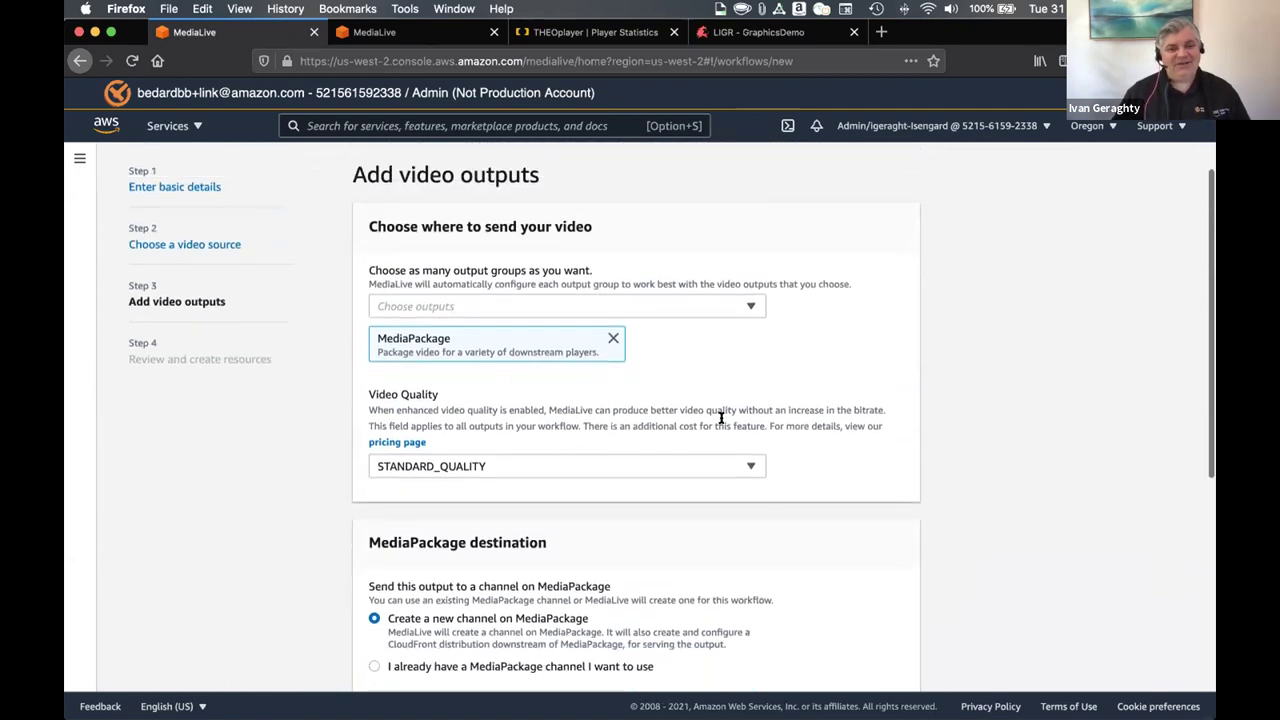
- Review the NTSC and PAL renditions for the MediaPackage destination and add the NTSC 1080p30 rendition
scroll(722, 415, "down", 7)
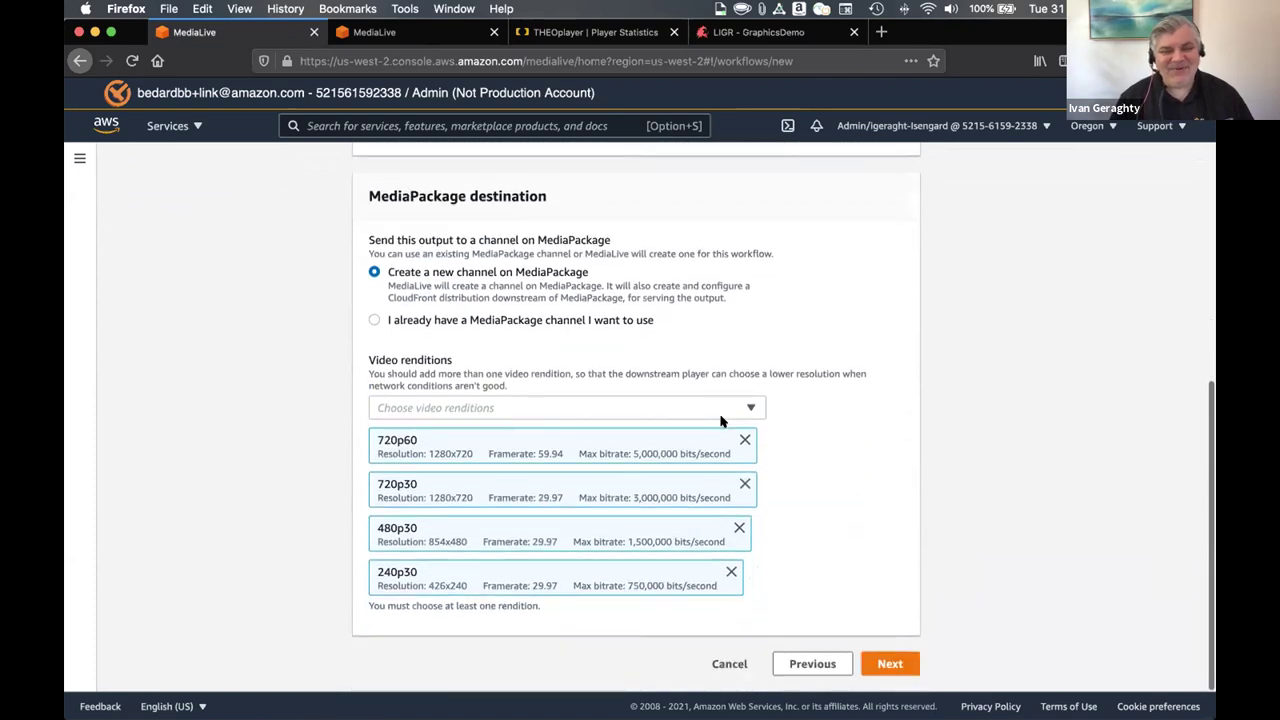
scroll(720, 420, "up", 1)
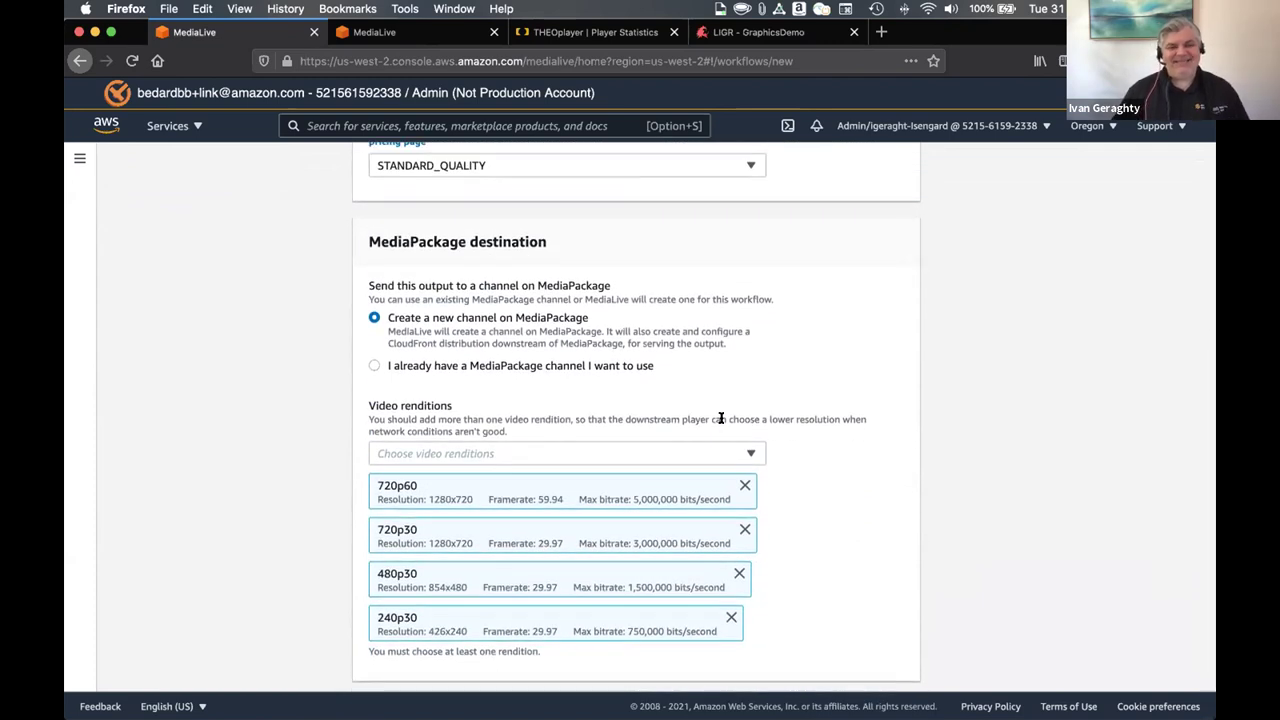
scroll(721, 420, "up", 1)
scroll(722, 420, "down", 2)
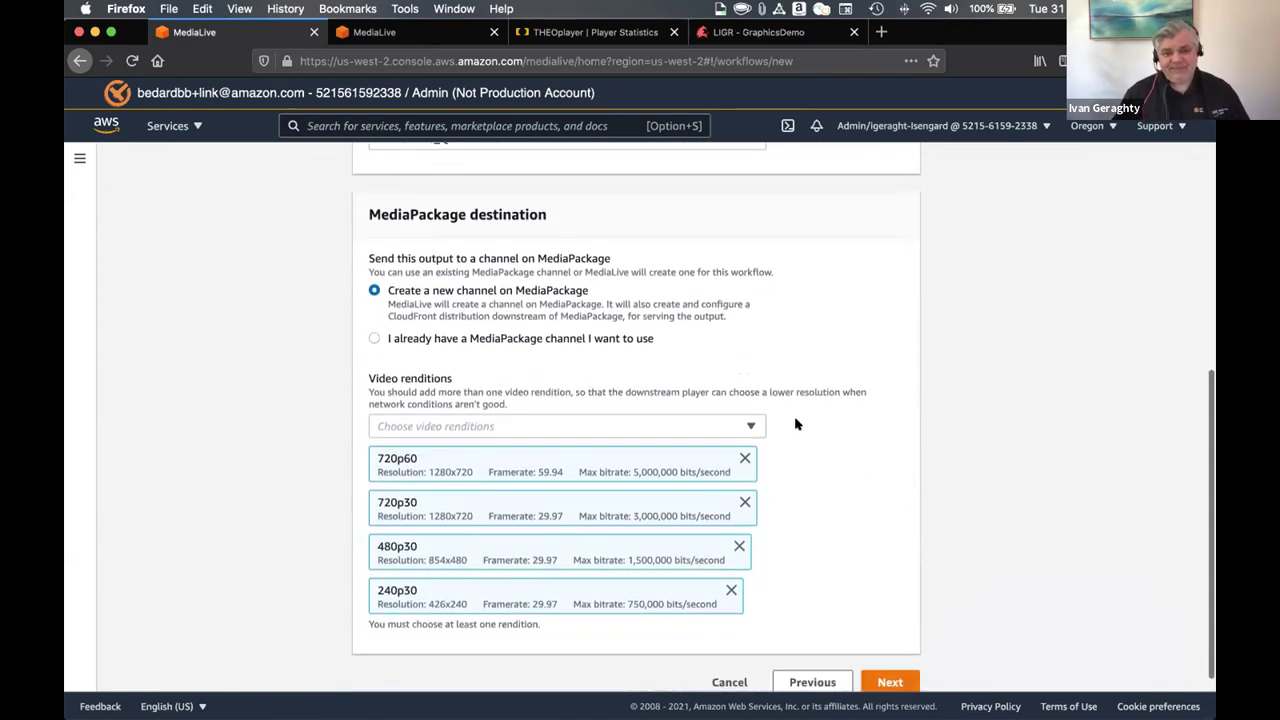
left_click(748, 425)
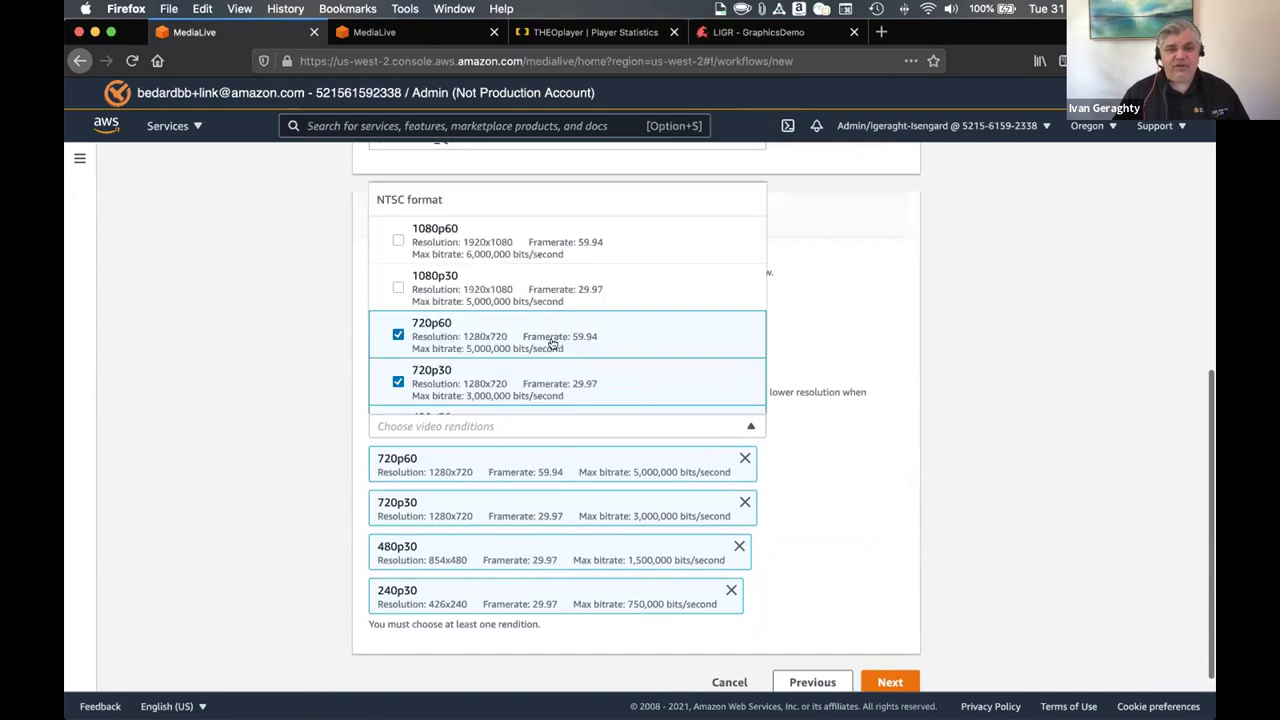
scroll(550, 294, "down", 3)
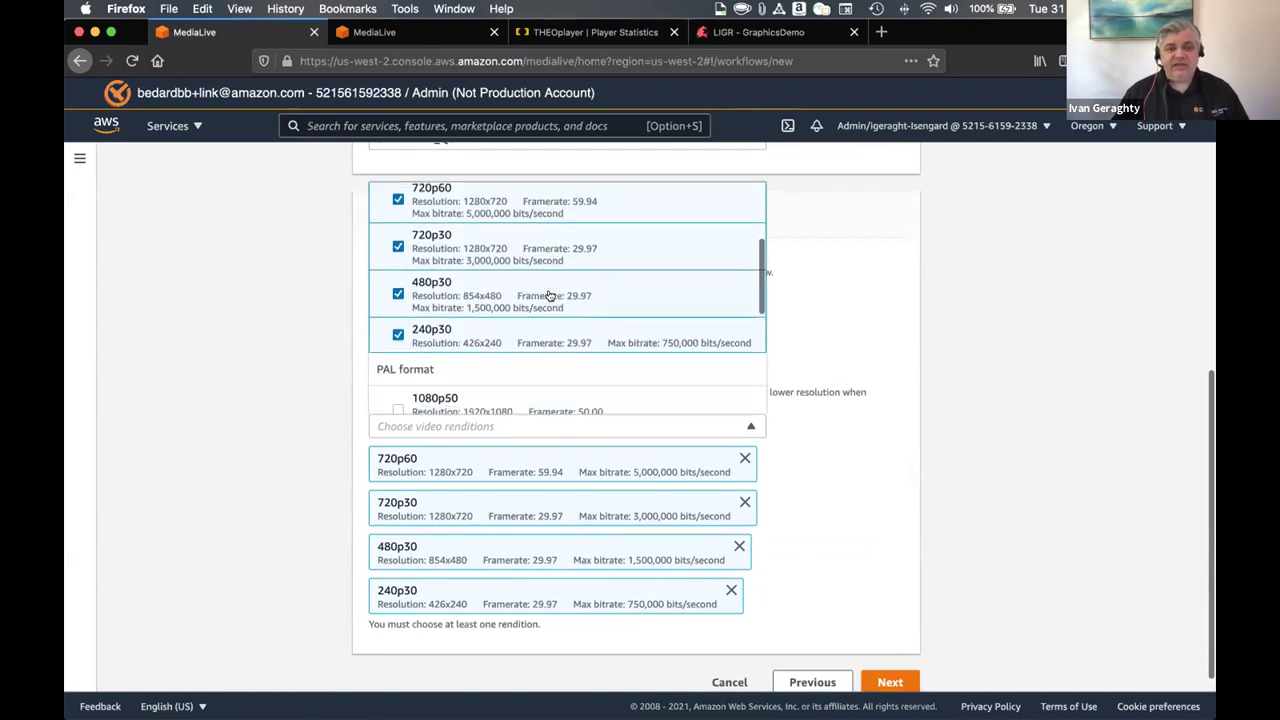
scroll(549, 296, "down", 4)
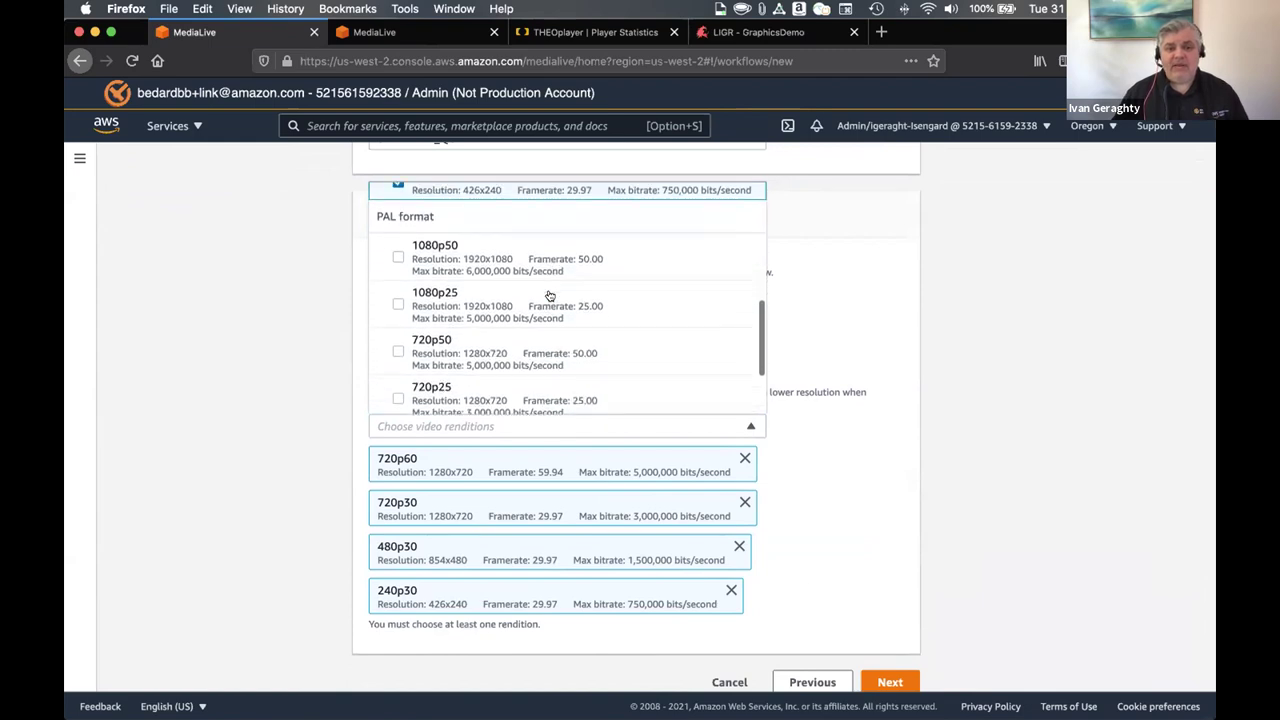
scroll(549, 296, "down", 2)
scroll(549, 296, "up", 3)
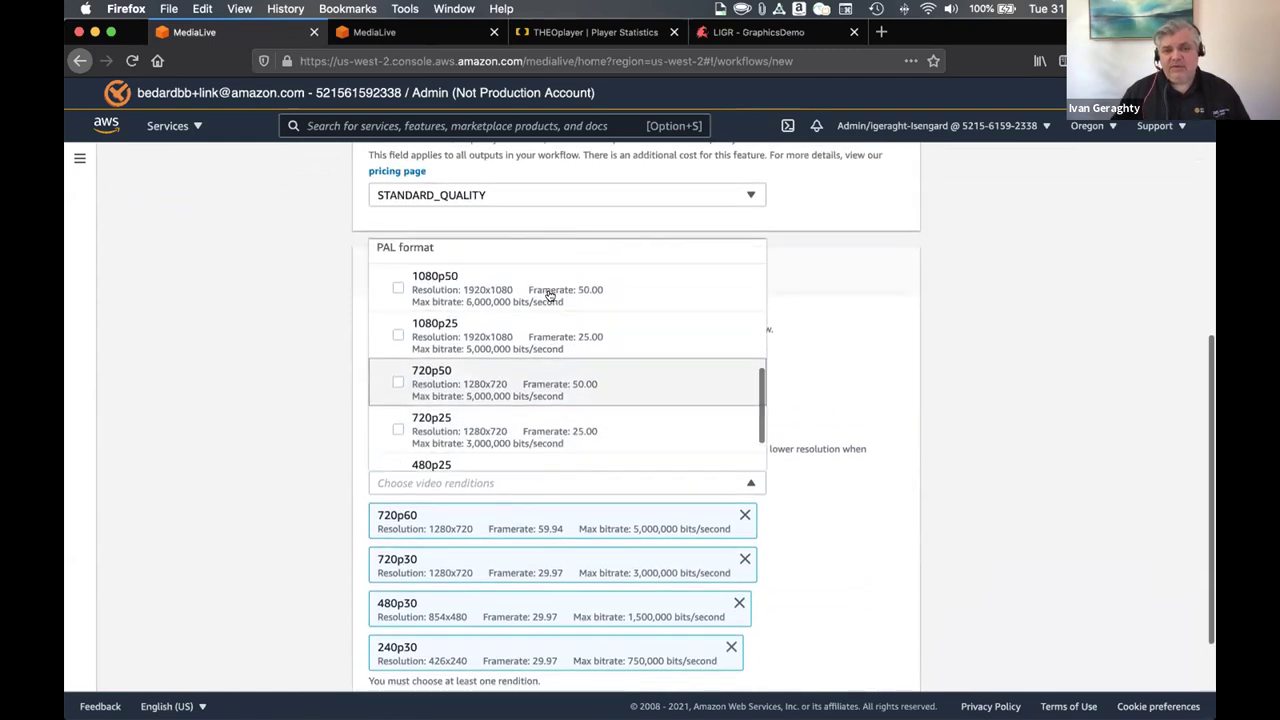
scroll(549, 296, "up", 6)
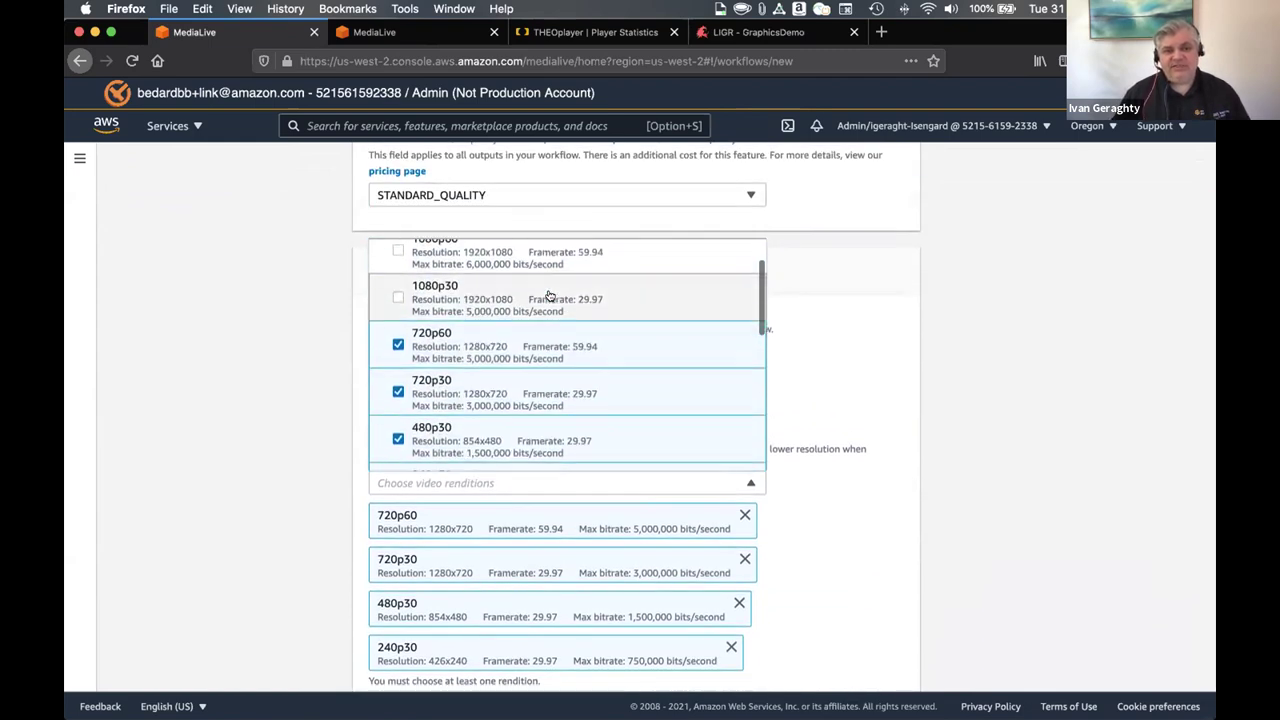
scroll(549, 296, "down", 1)
scroll(550, 295, "up", 2)
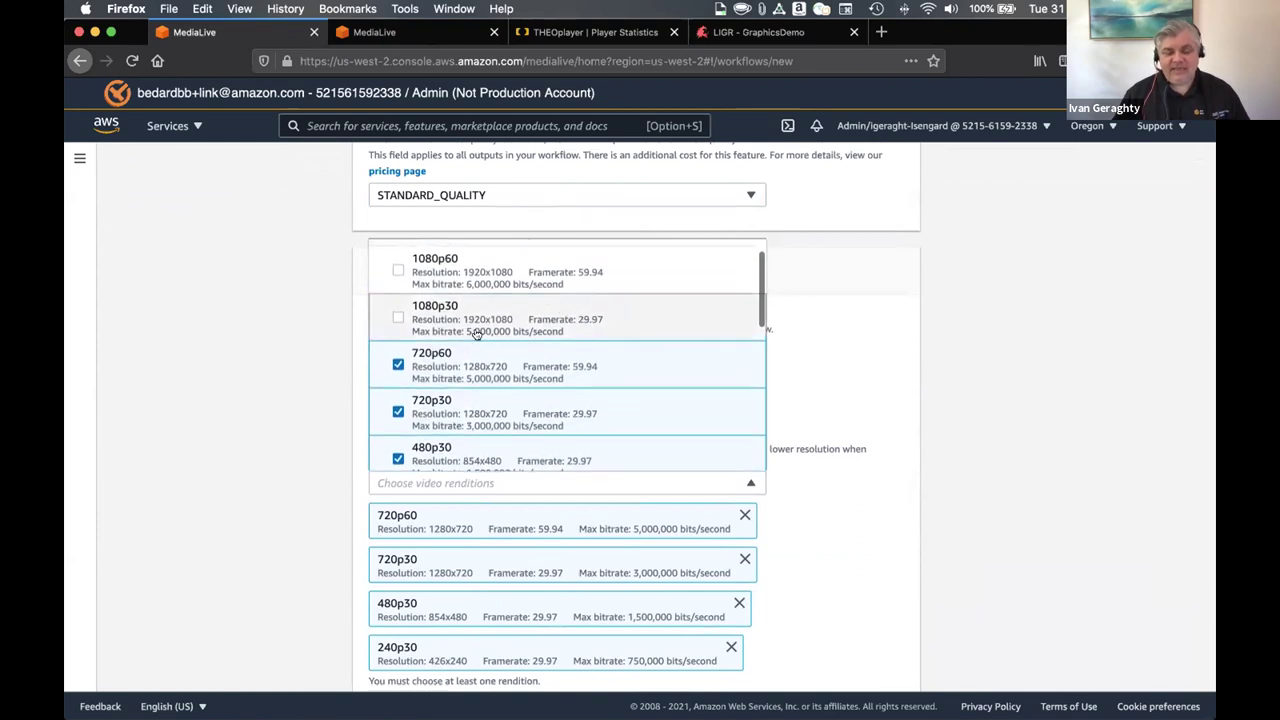
left_click(394, 317)
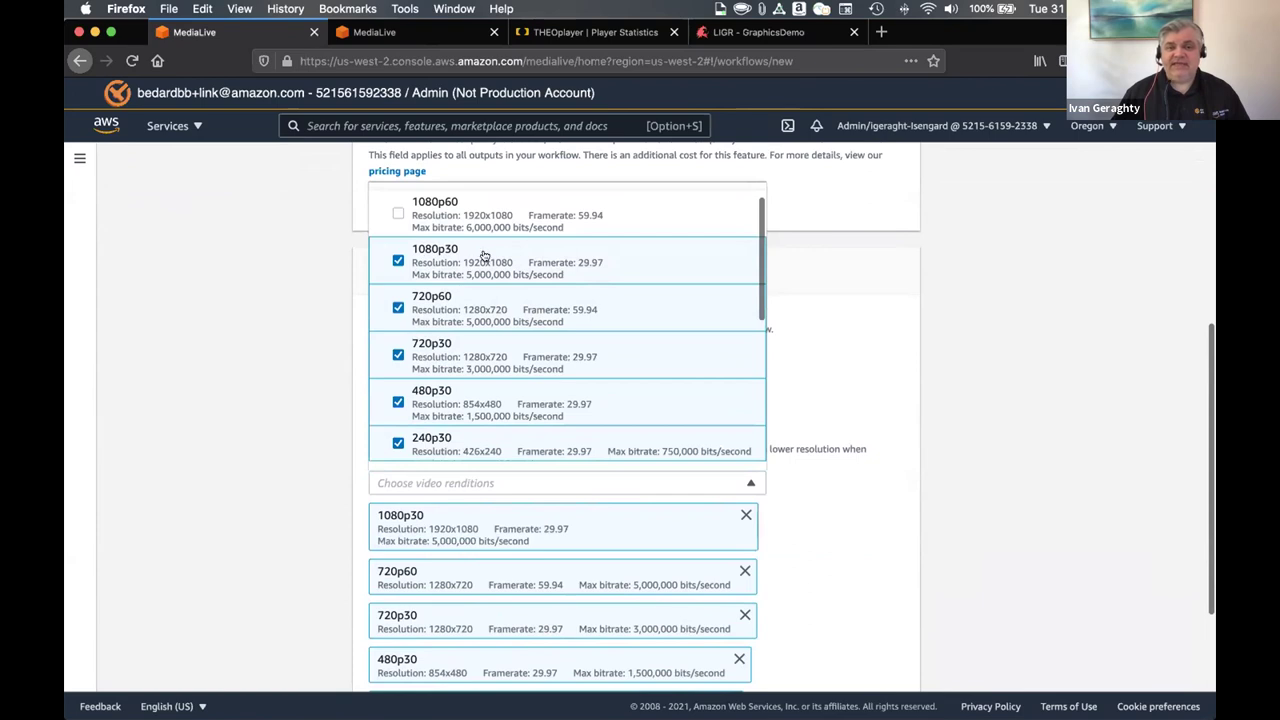
left_click(828, 352)
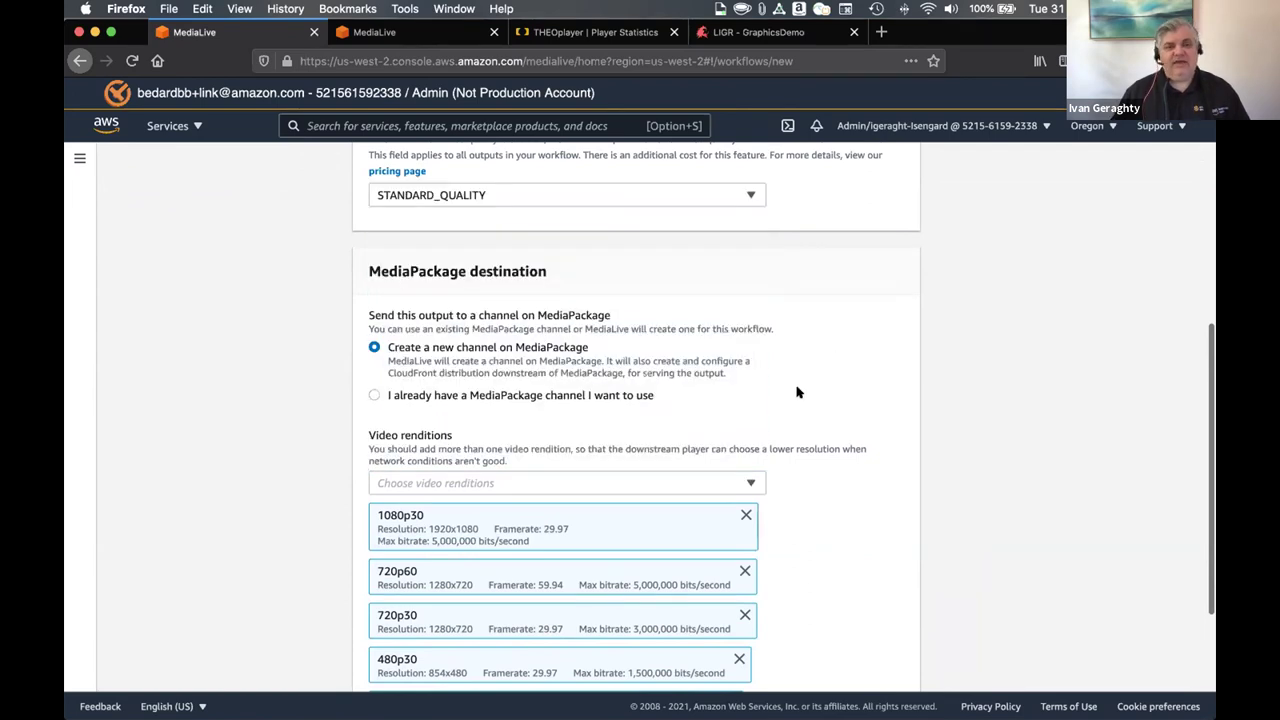
- Inspect the available video quality options and the channel and rendition settings of the MediaPackage destination
scroll(710, 372, "up", 5)
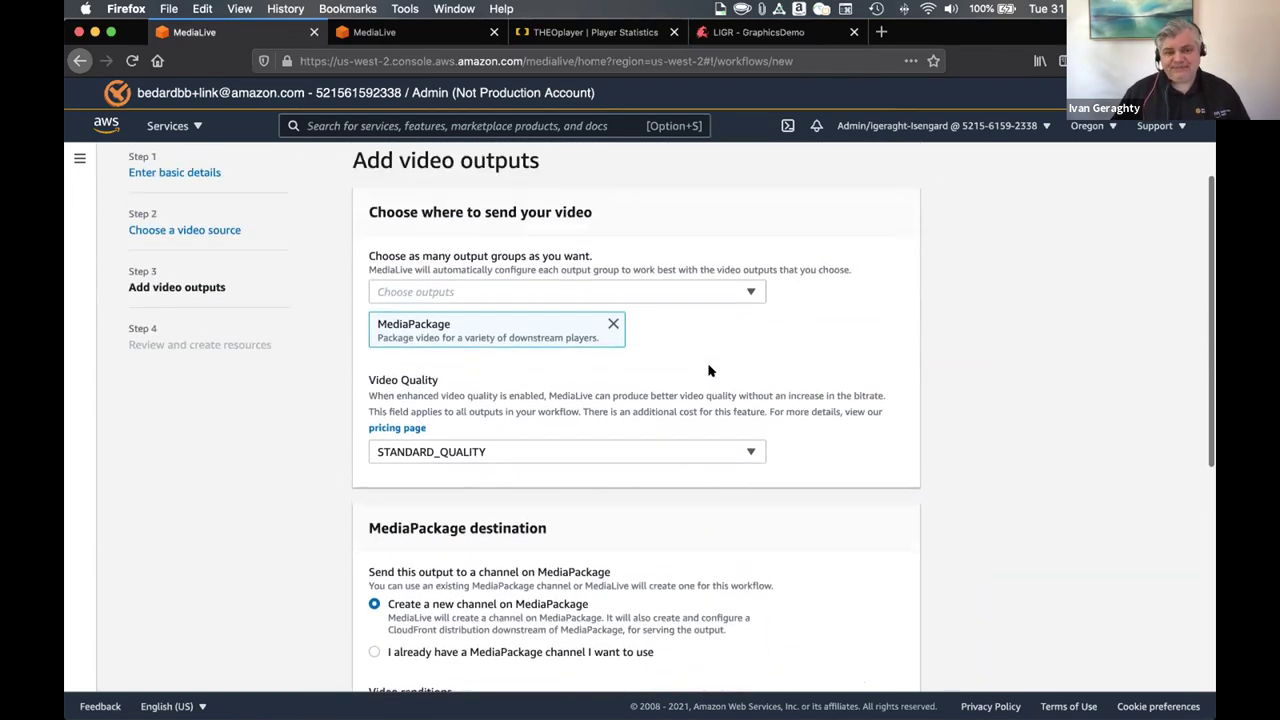
scroll(708, 371, "up", 1)
scroll(477, 344, "down", 3)
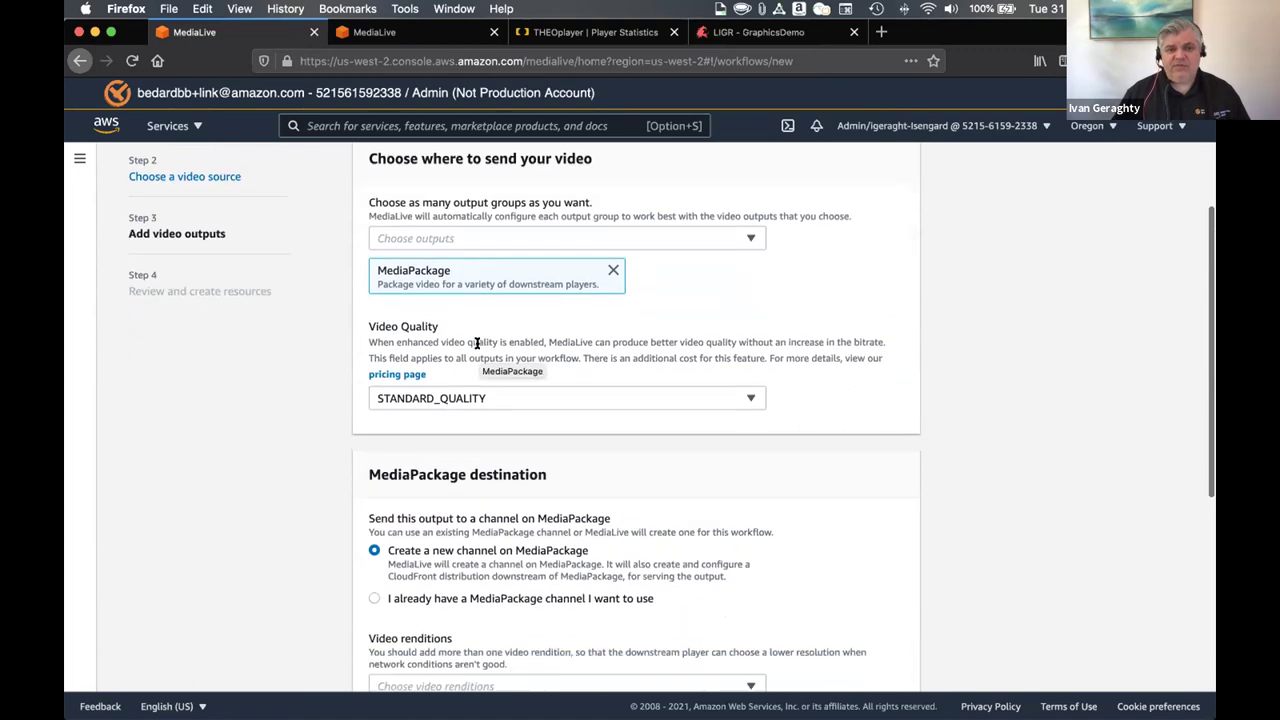
left_click(695, 304)
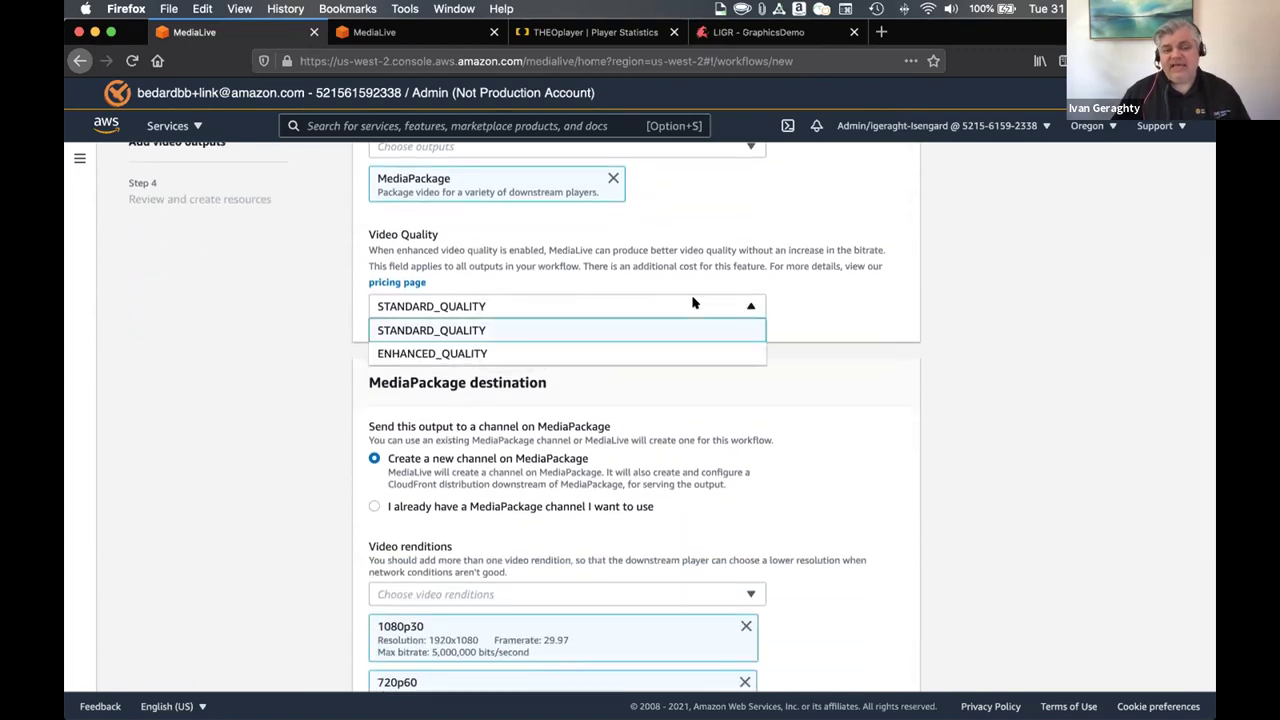
left_click(688, 304)
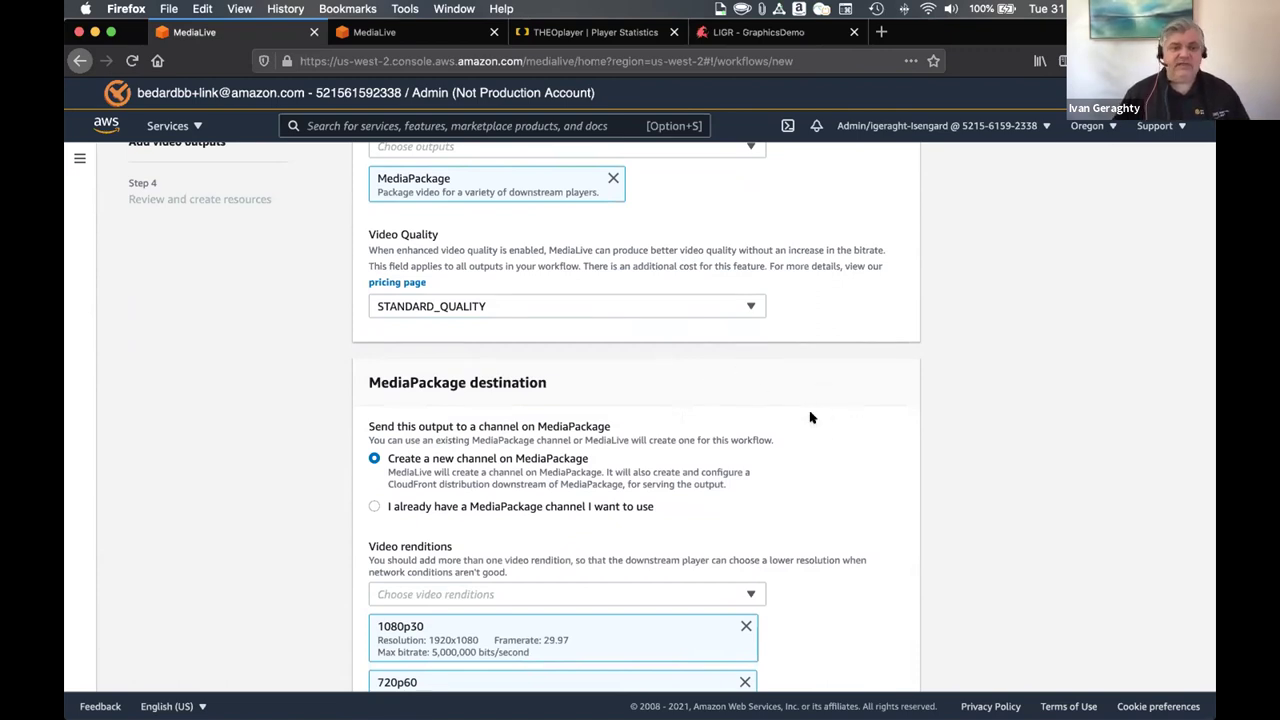
scroll(808, 416, "down", 3)
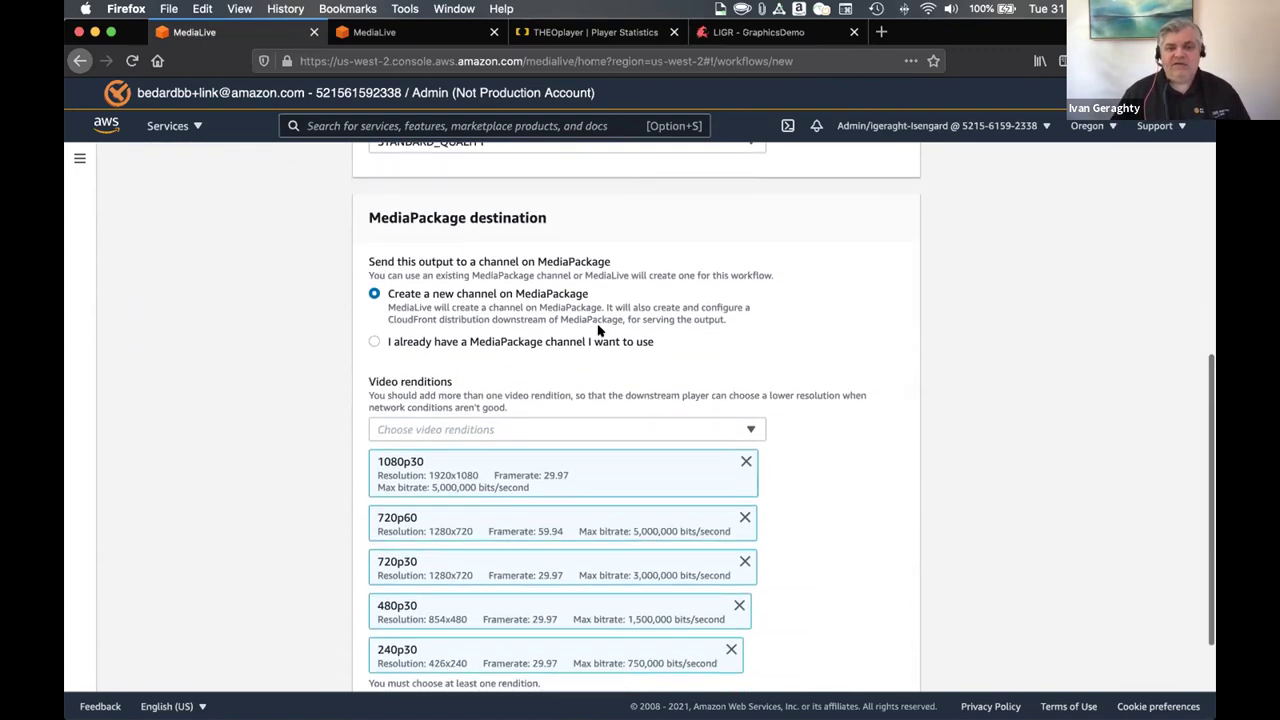
scroll(598, 330, "down", 2)
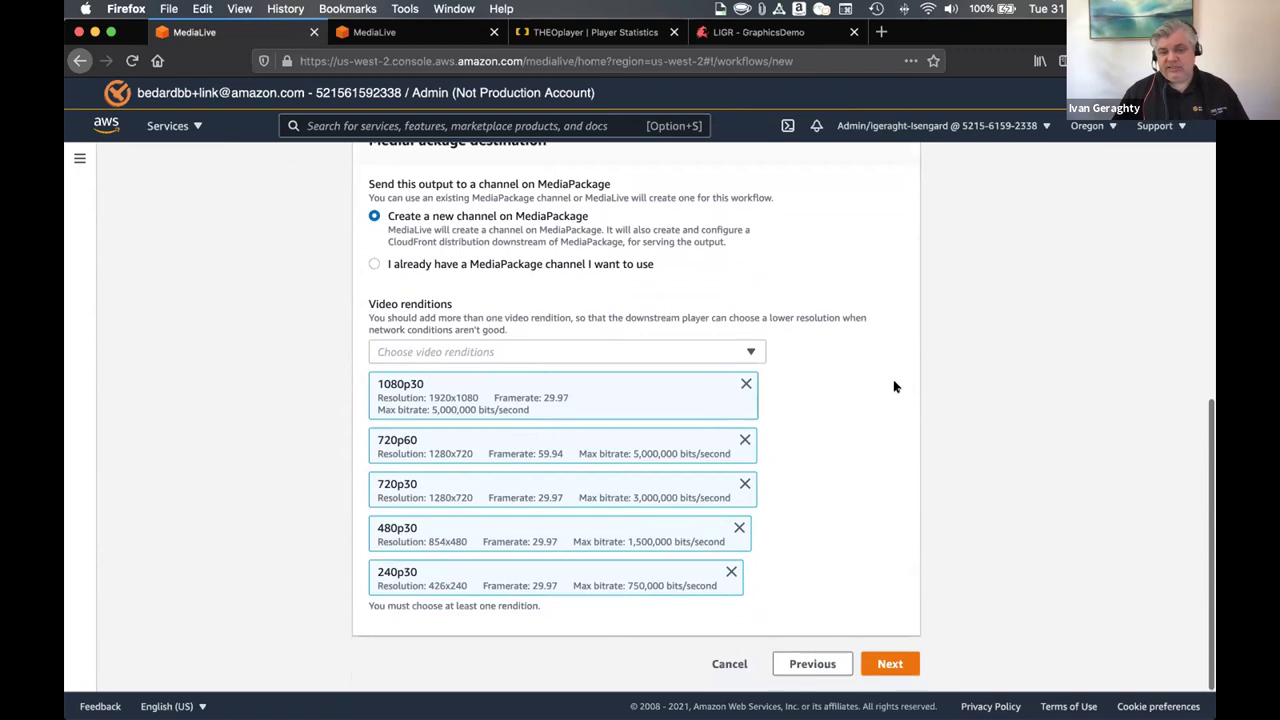
- Review the Digistor workflow's basic details, video source and outputs, and create the workflow resources
left_click(895, 665)
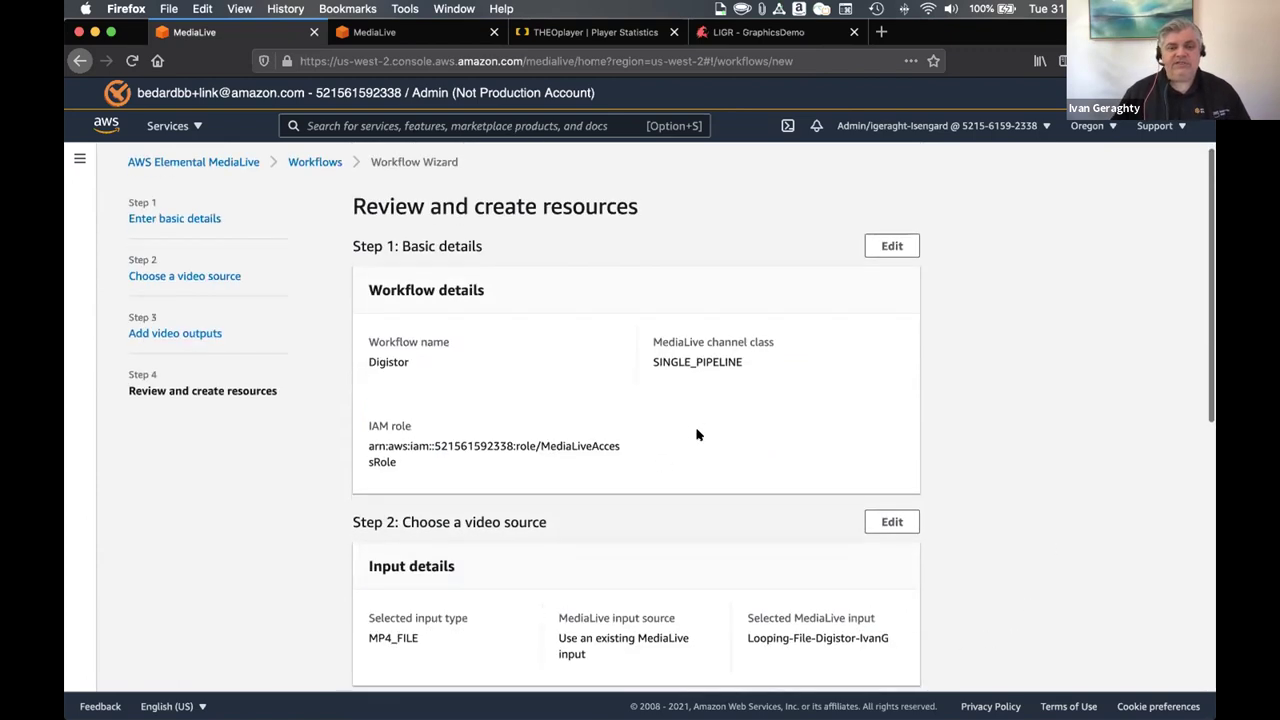
scroll(697, 434, "down", 1)
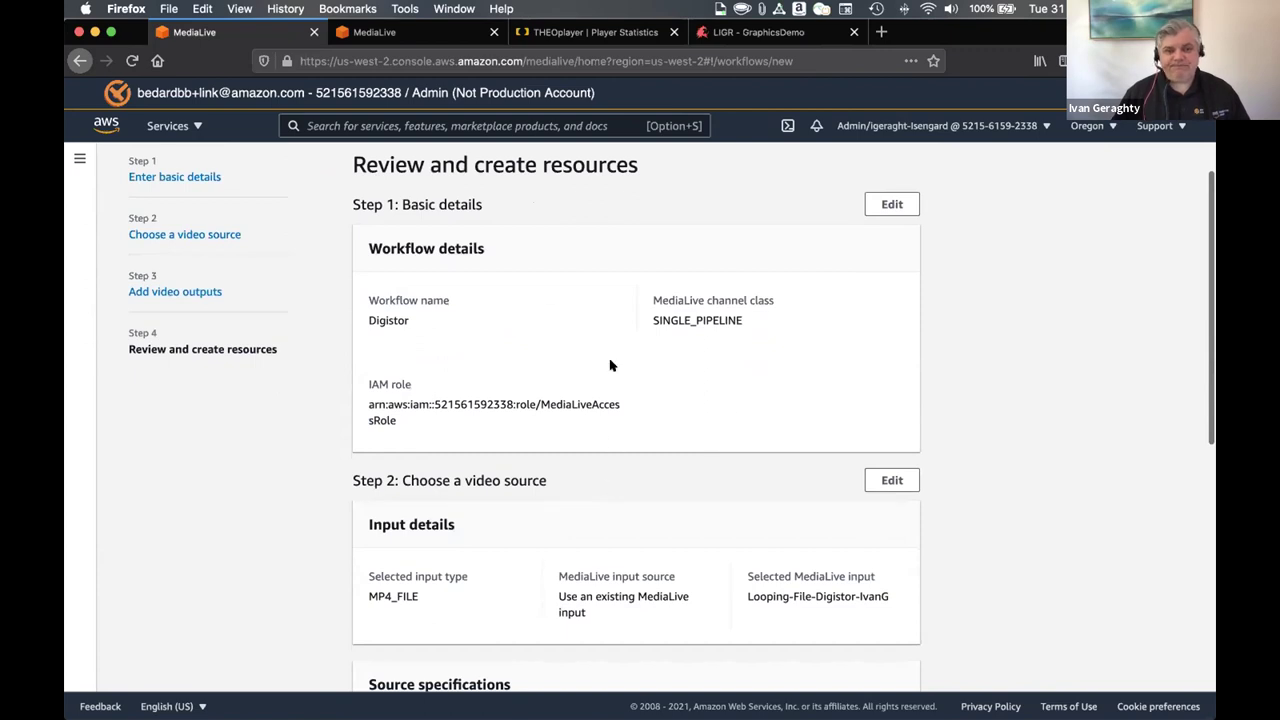
scroll(610, 365, "down", 3)
scroll(610, 365, "down", 6)
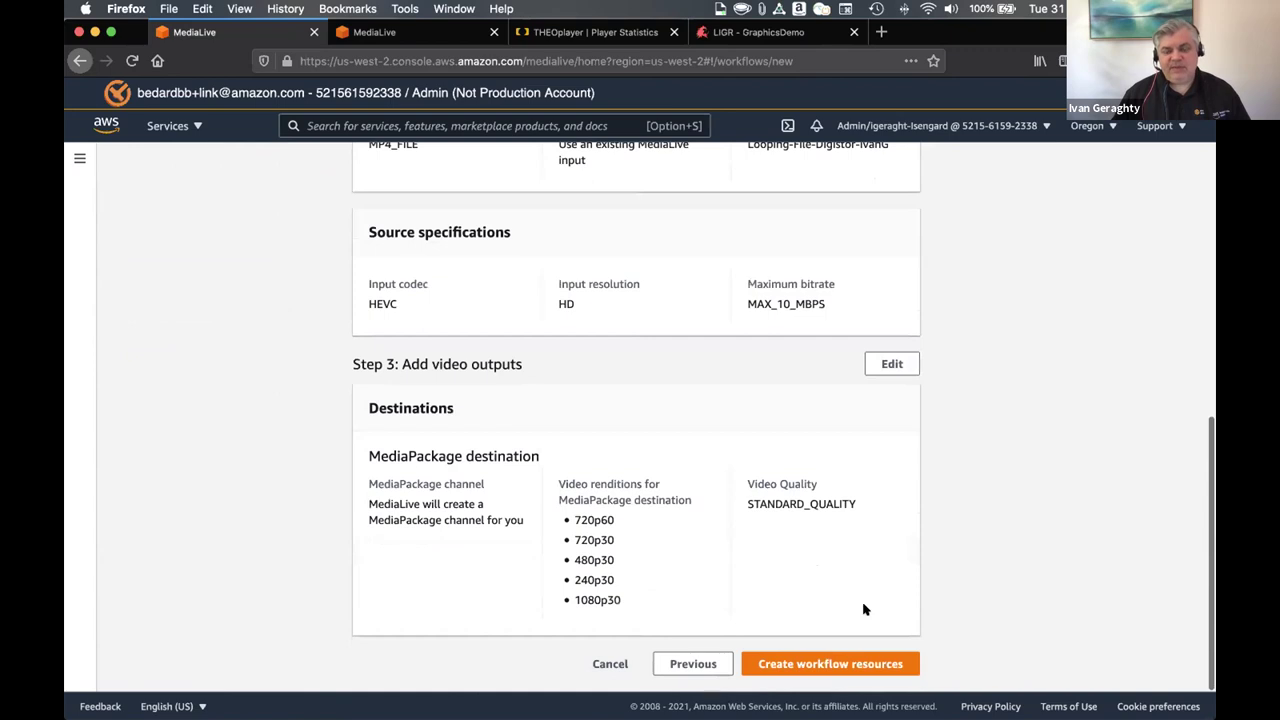
left_click(790, 664)
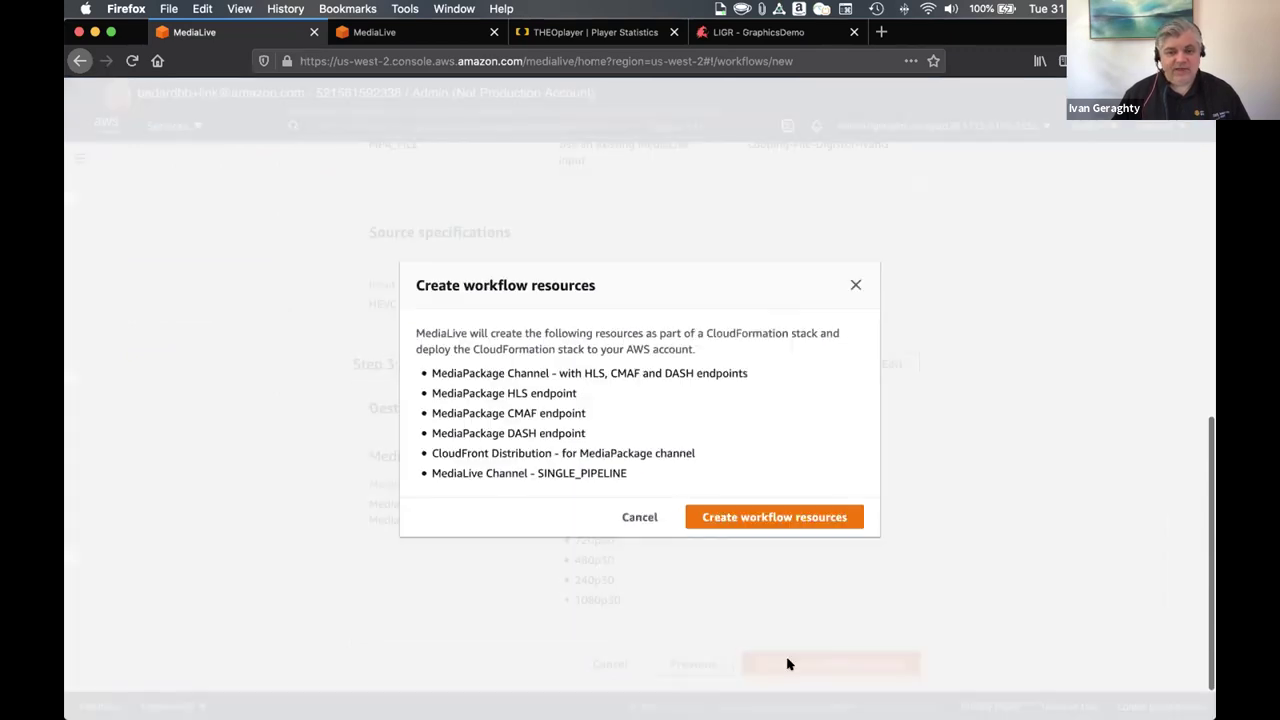
left_click(760, 517)
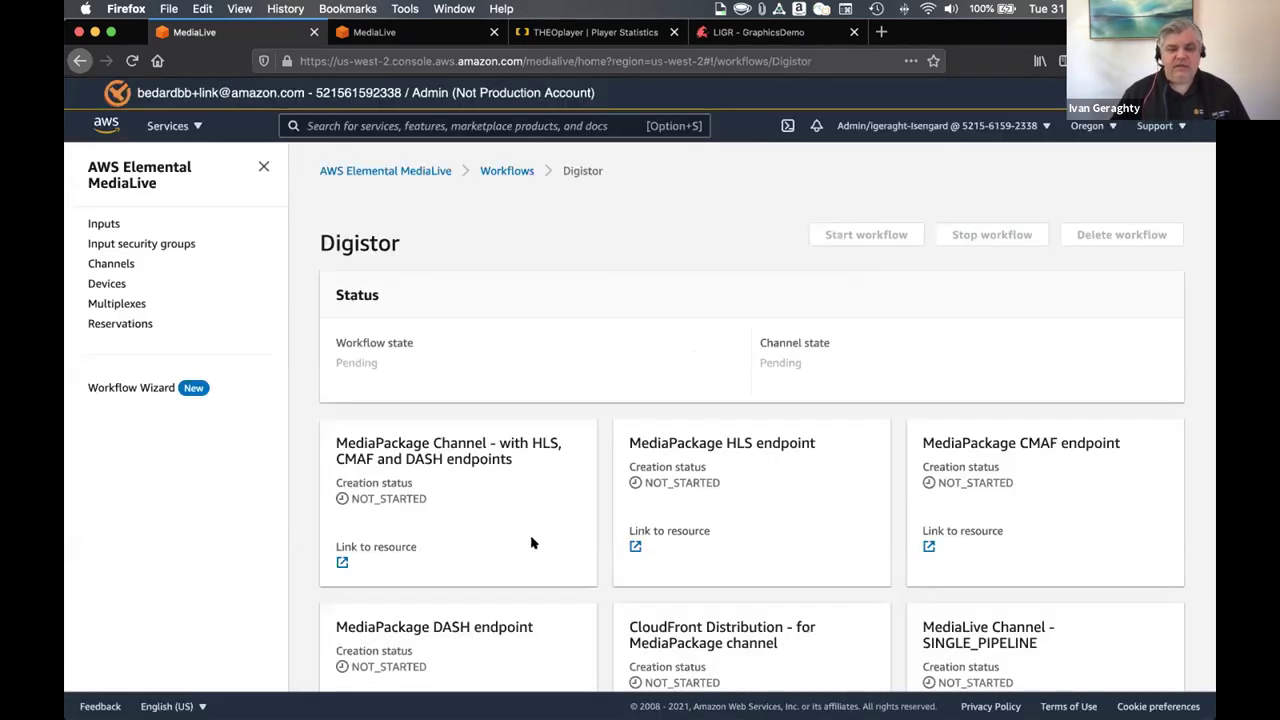
- Monitor the creation status of the Digistor workflow's MediaLive channel, MediaPackage endpoints and CloudFront distribution
scroll(532, 543, "down", 3)
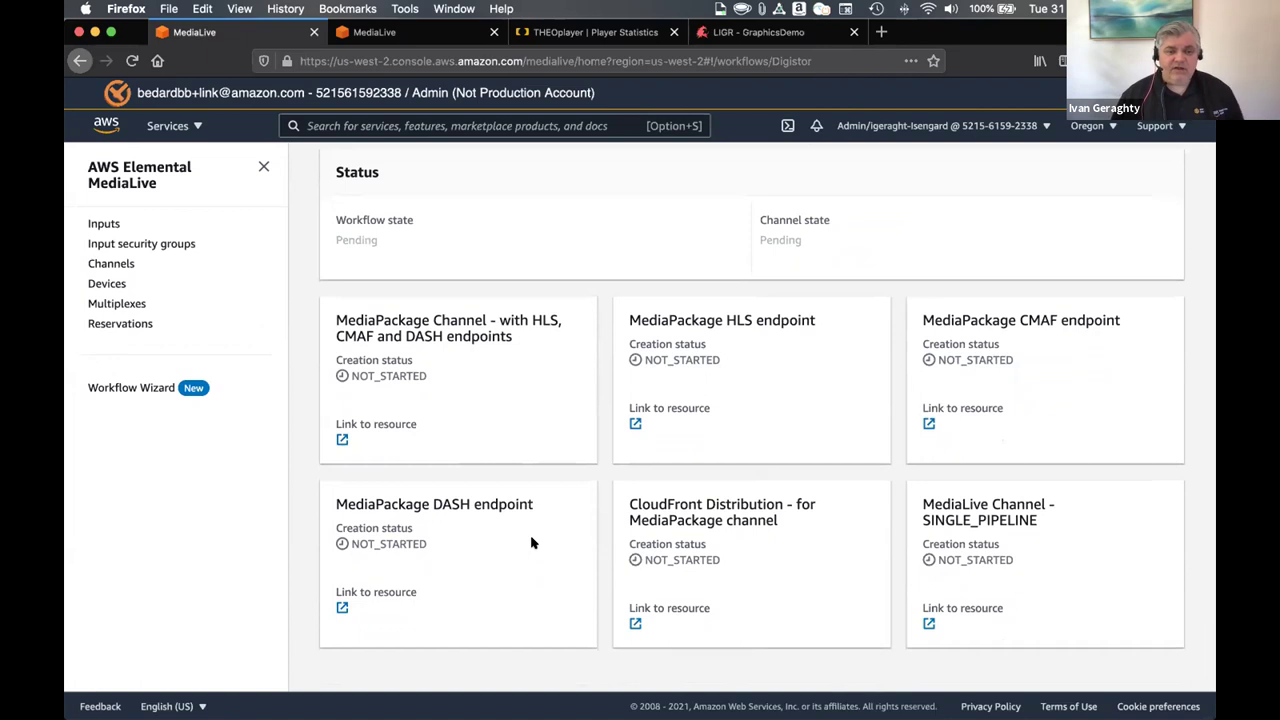
scroll(532, 543, "up", 2)
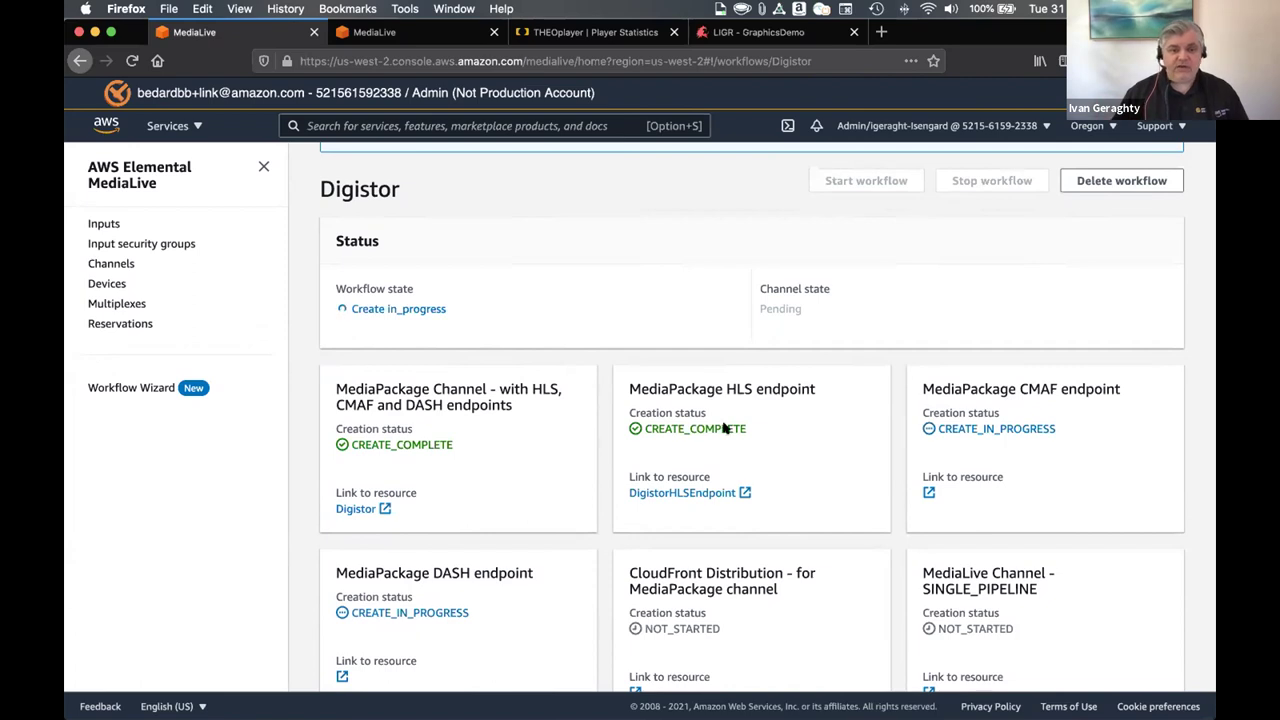
scroll(737, 480, "down", 2)
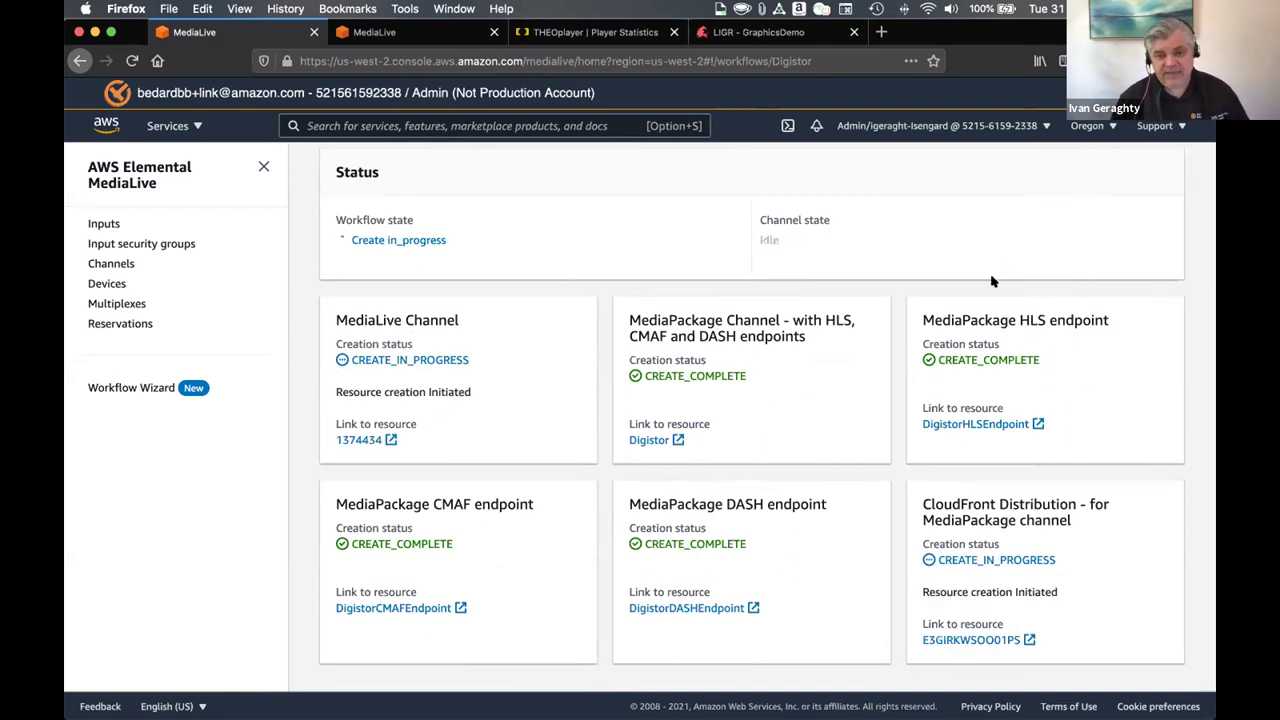
scroll(760, 365, "up", 2)
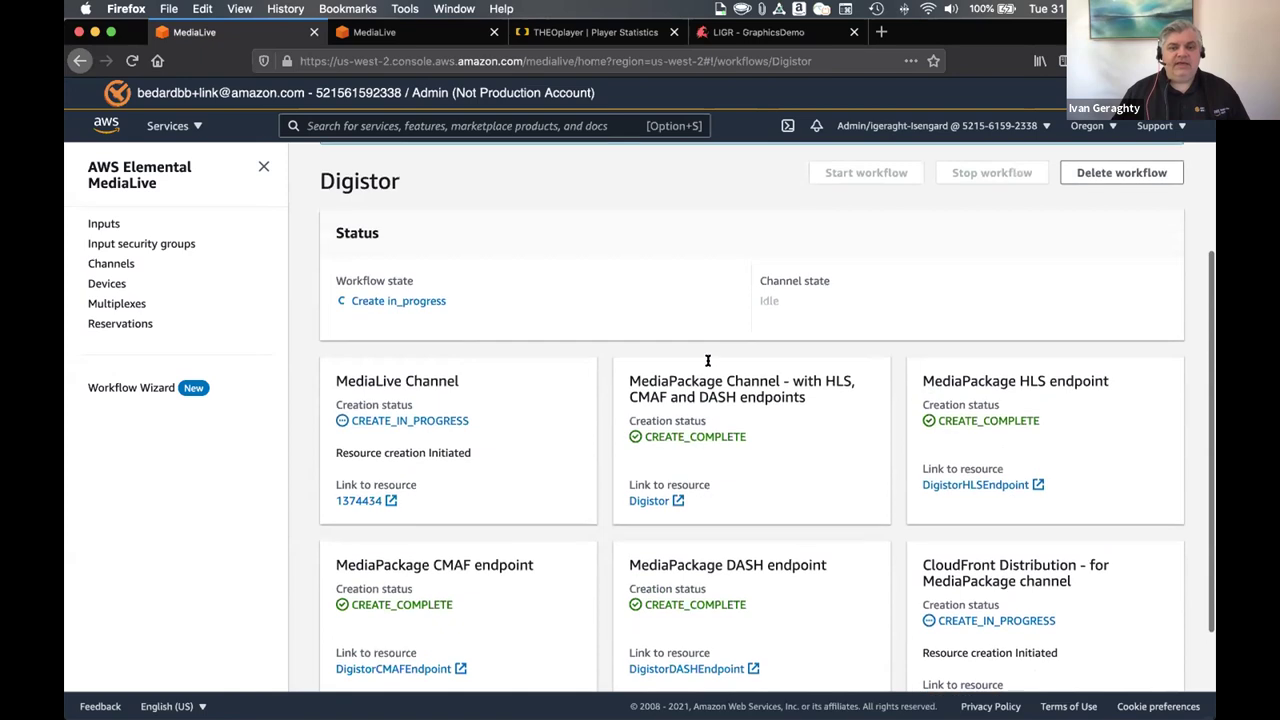
scroll(684, 378, "up", 1)
scroll(690, 375, "down", 3)
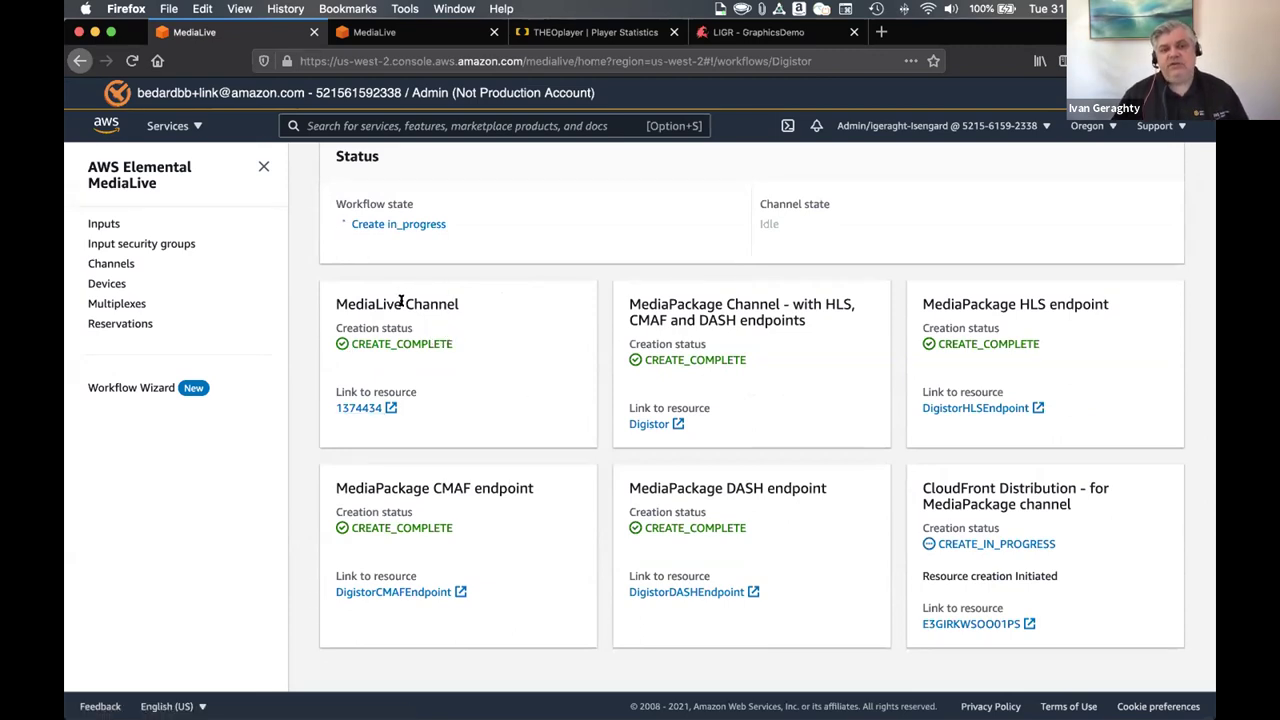
- Open the workflow's MediaLive channel resource and close the LIGR GraphicsDemo page, returning to the Digistor workflow
left_click(351, 410)
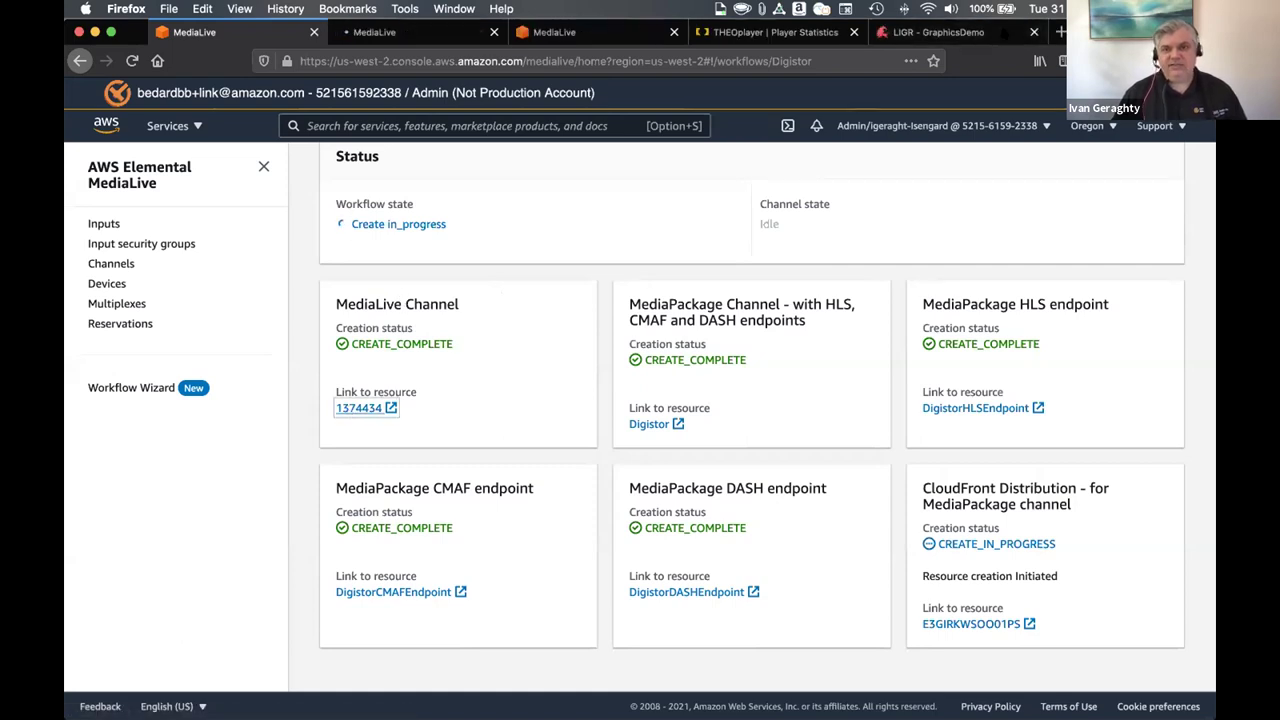
left_click(1011, 35)
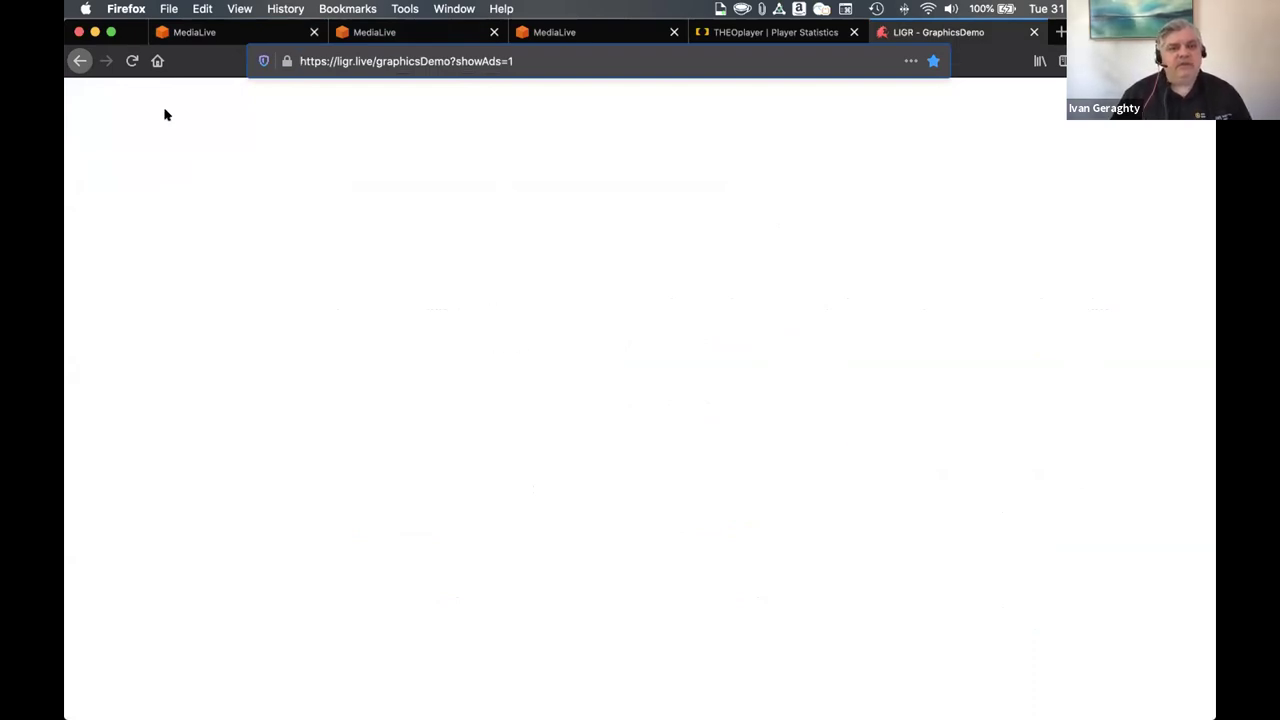
left_click(131, 61)
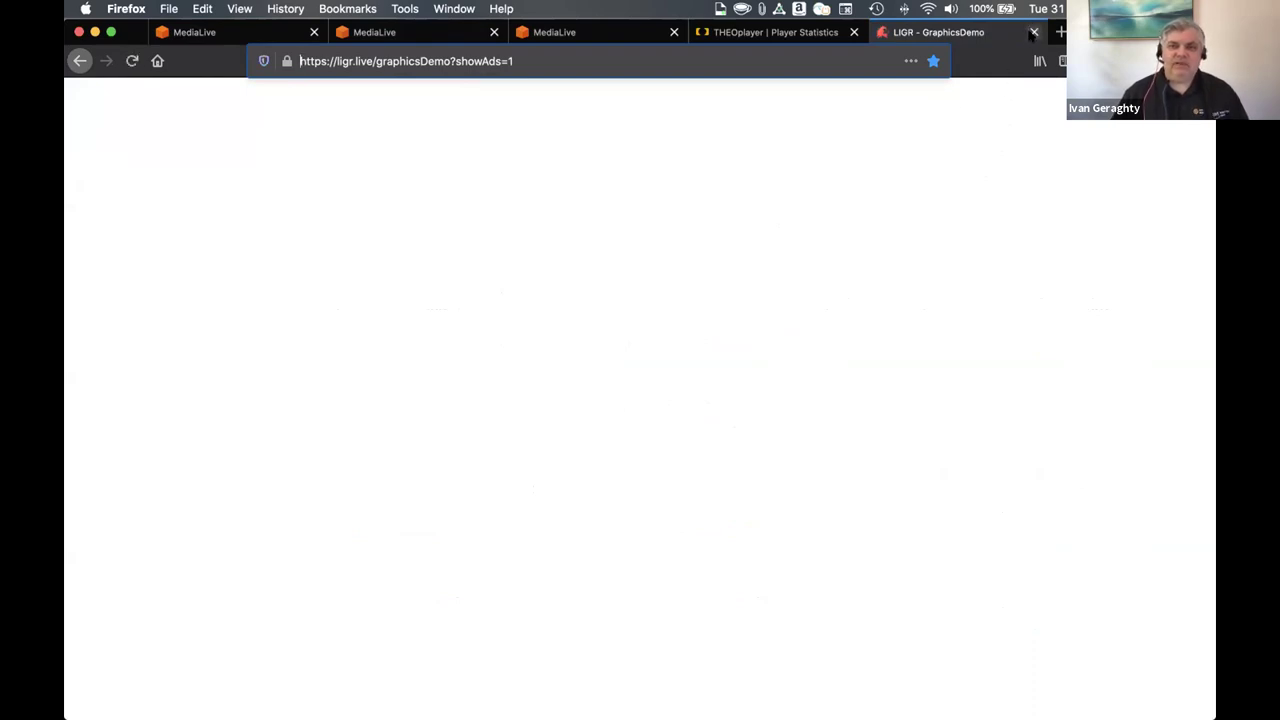
left_click(1033, 33)
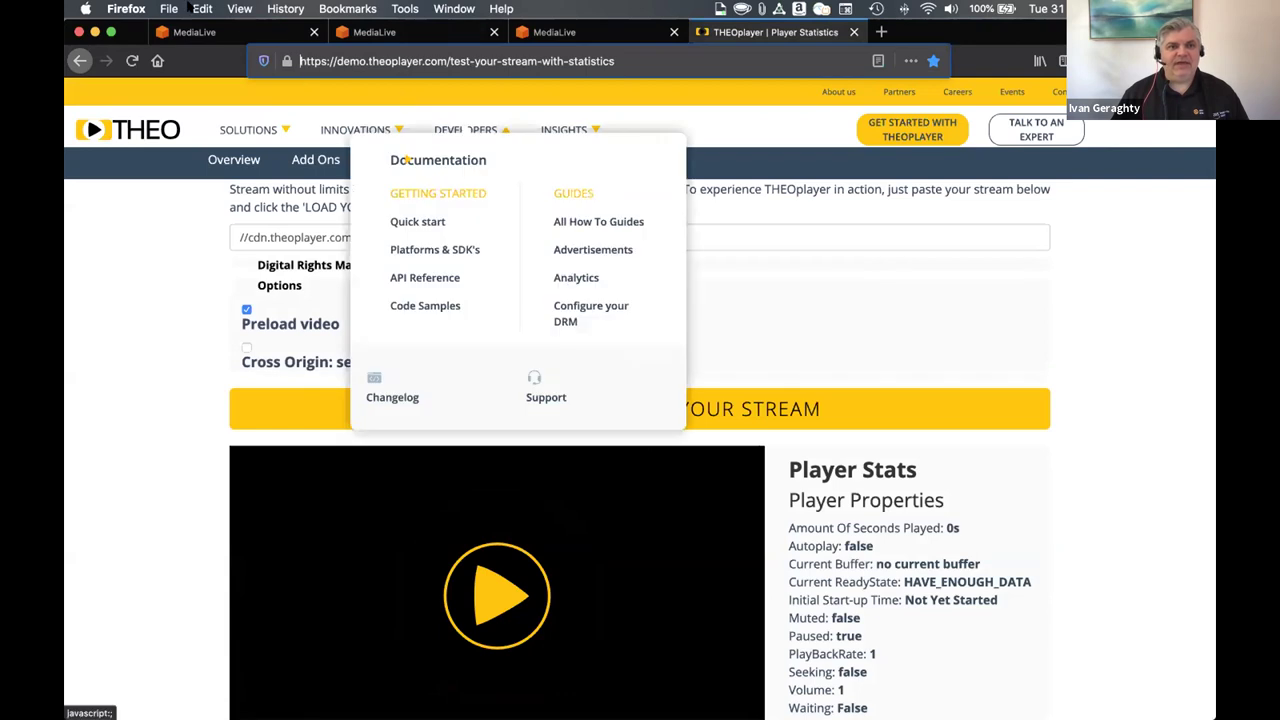
left_click(214, 32)
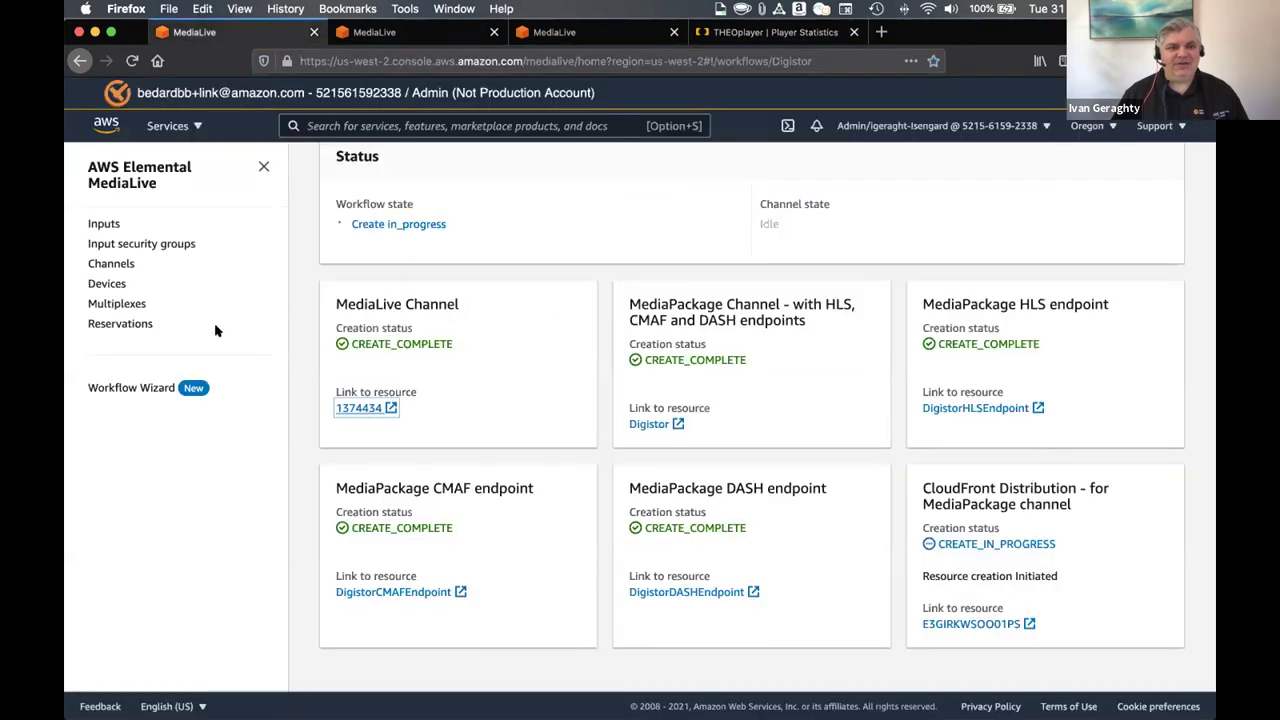
- Open the Digistor channel's details from the MediaLive channel list and begin editing the channel
left_click(106, 265)
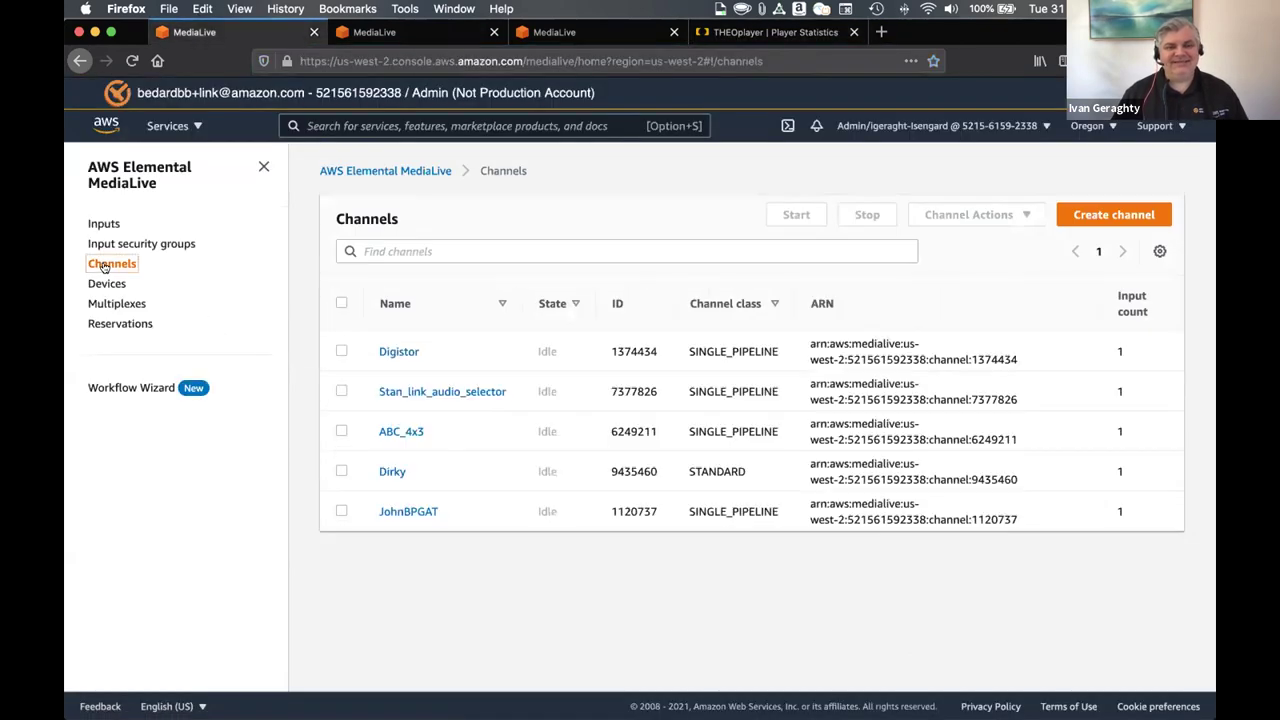
left_click(395, 352)
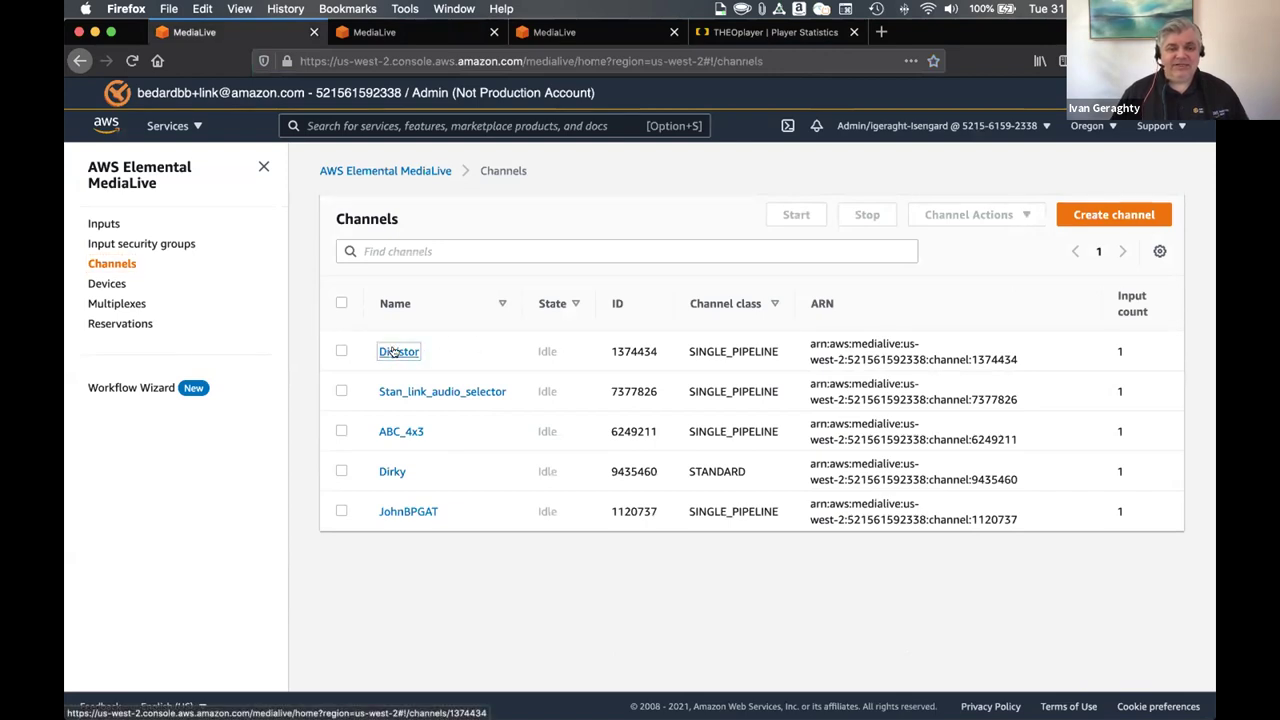
scroll(583, 350, "down", 1)
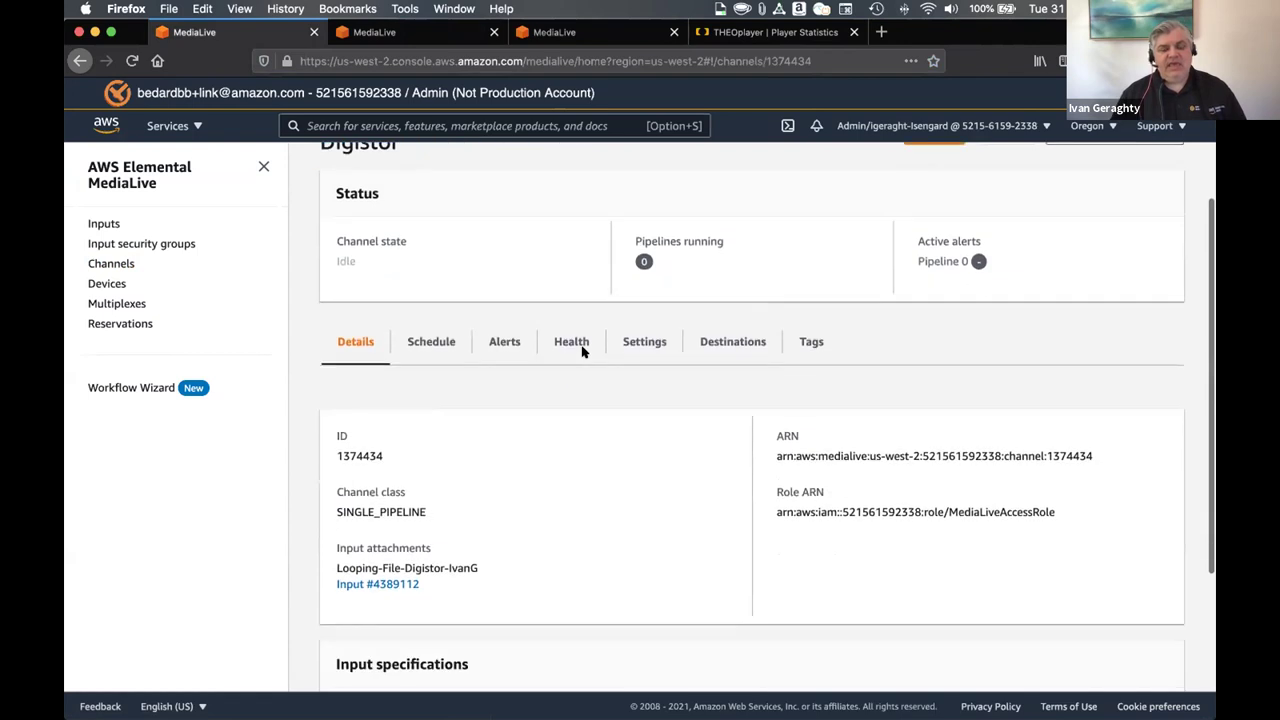
scroll(583, 350, "down", 1)
scroll(583, 350, "up", 3)
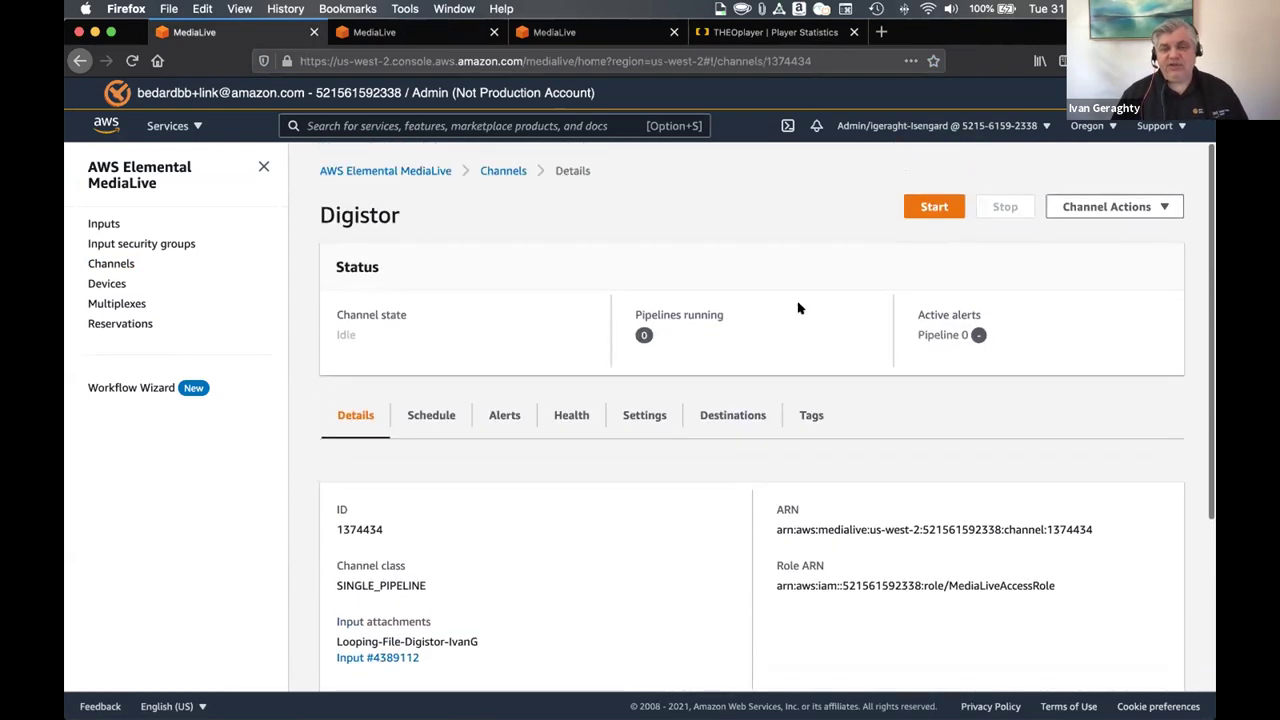
left_click(1112, 206)
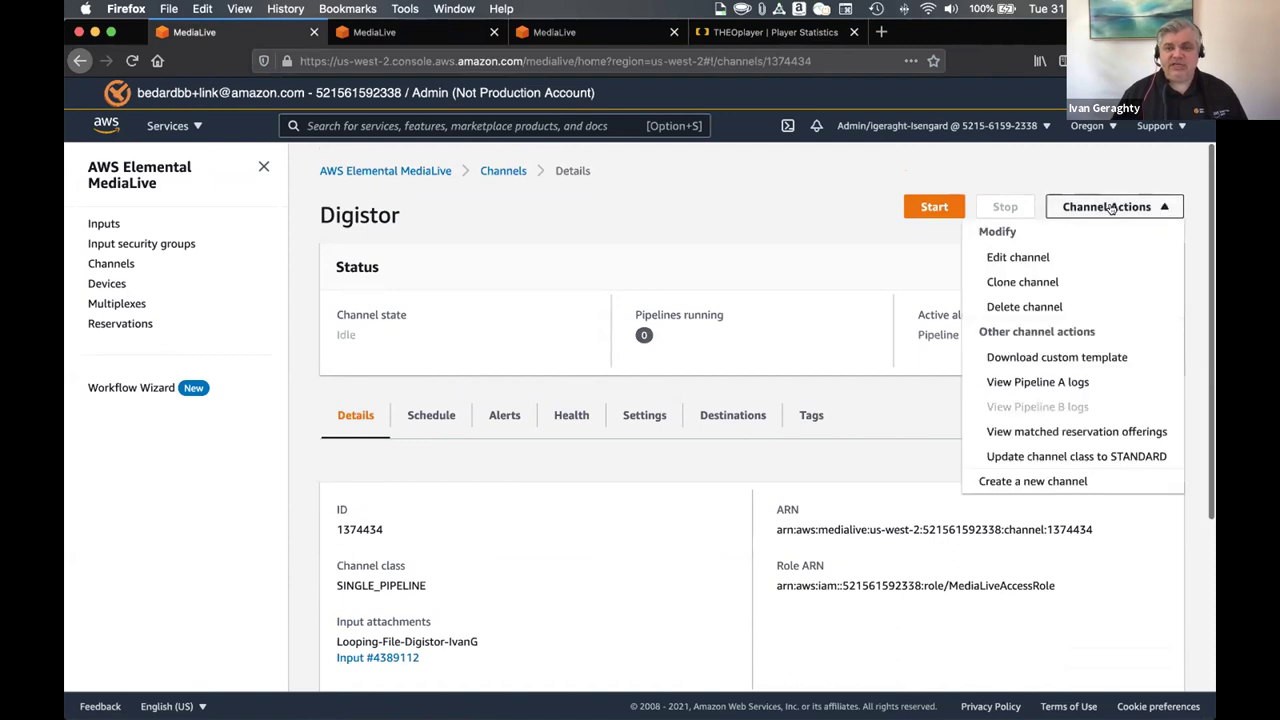
left_click(1028, 258)
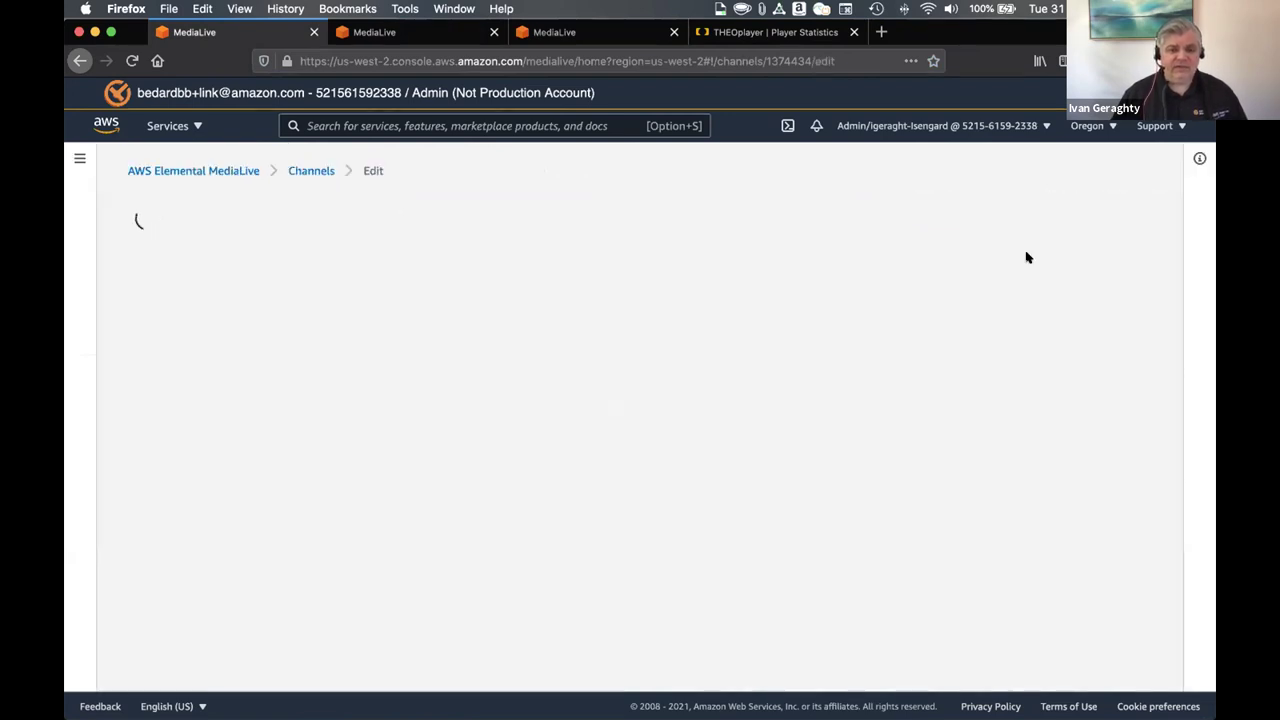
- Examine the Digistor channel's output list and the general input settings of its looping file attachment
scroll(547, 290, "down", 1)
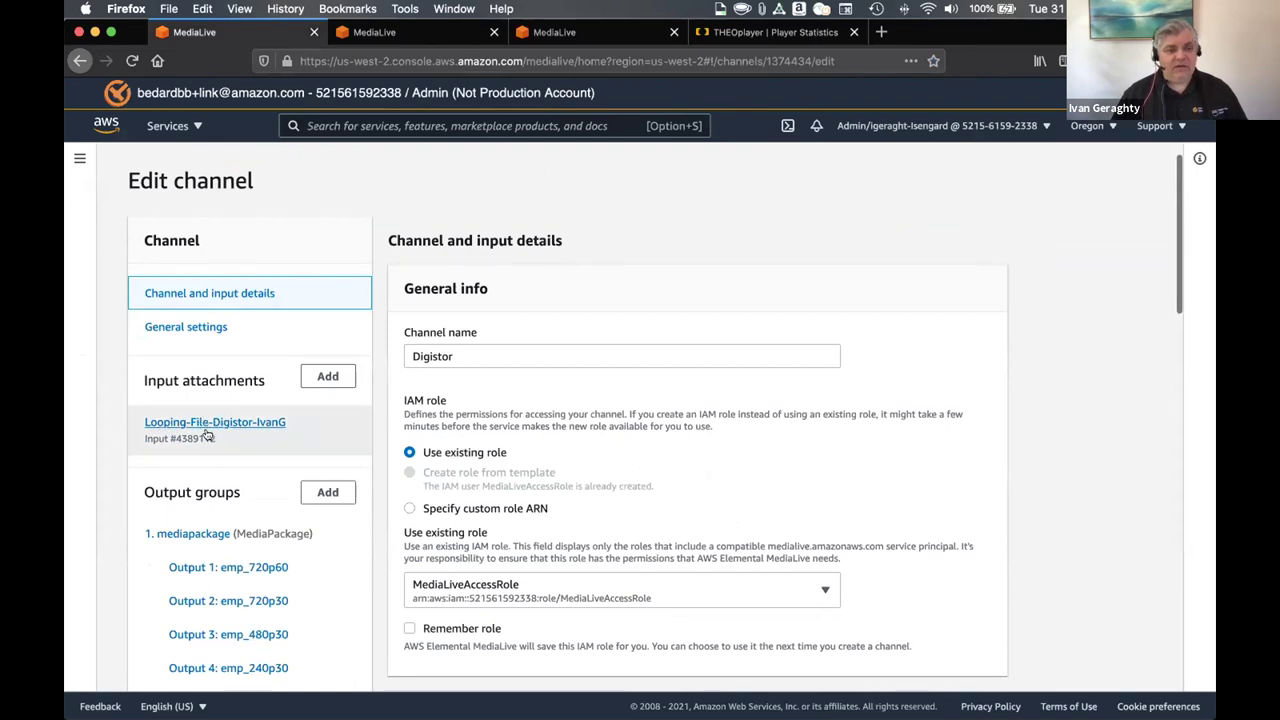
scroll(267, 436, "down", 1)
scroll(267, 436, "down", 2)
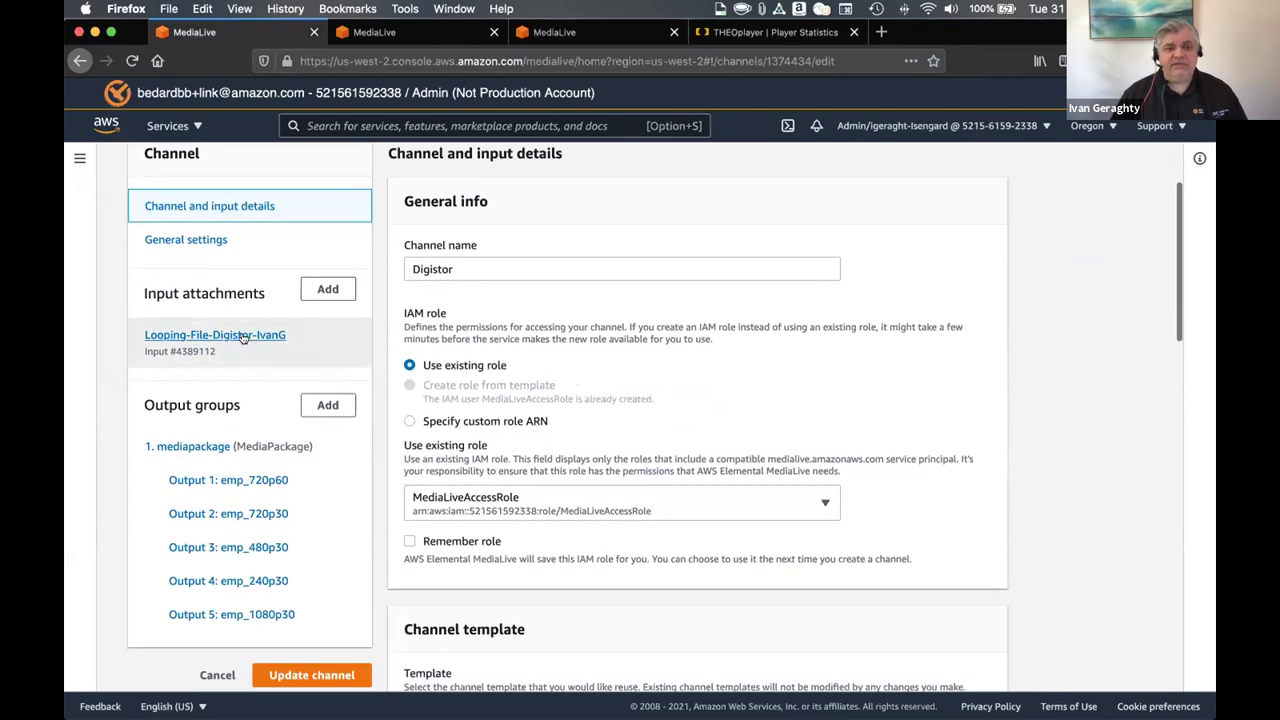
left_click(248, 338)
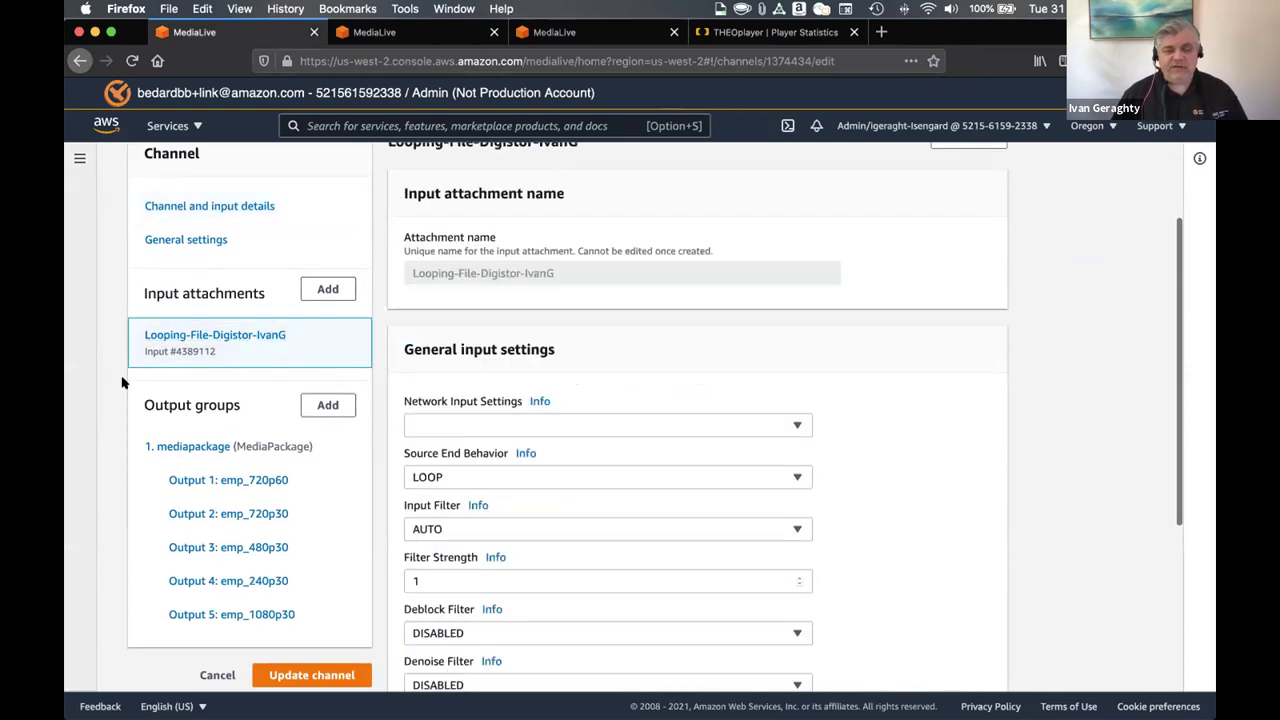
scroll(163, 343, "down", 3)
scroll(165, 345, "up", 3)
scroll(164, 342, "up", 3)
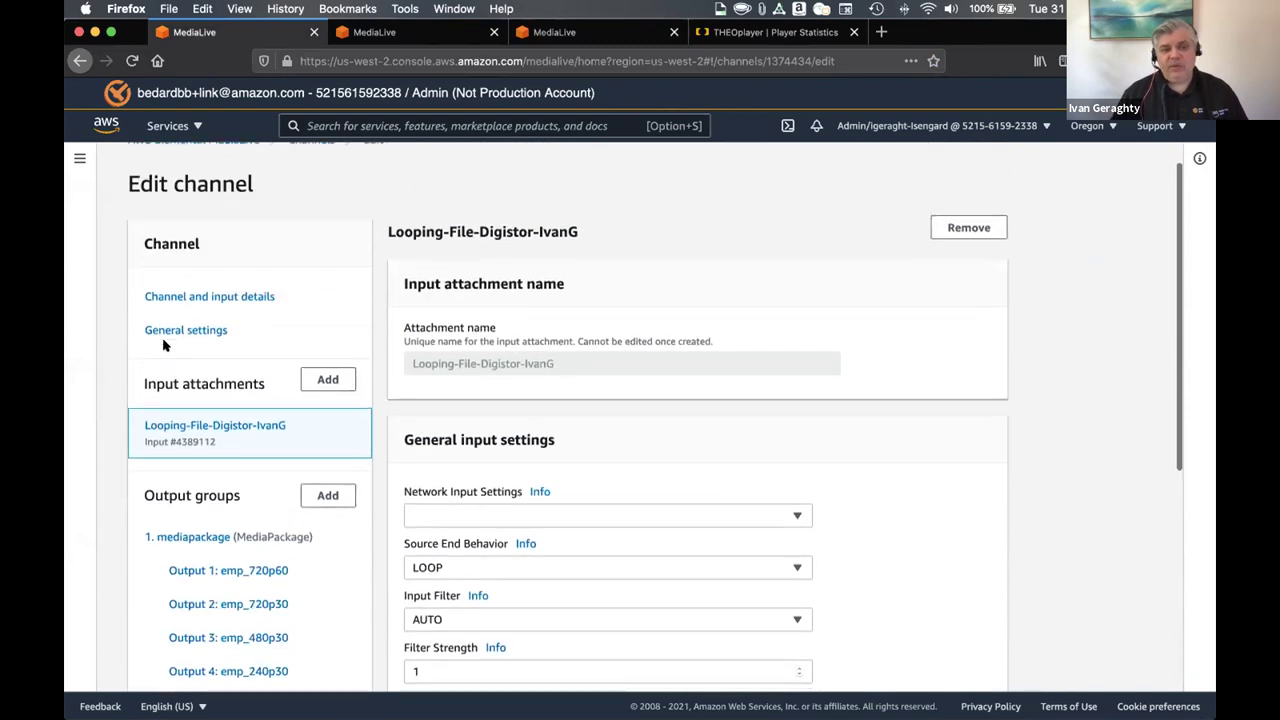
- Attach the Link device input of type INPUT_DEVICE to the Digistor channel, keeping its suggested attachment name
left_click(320, 410)
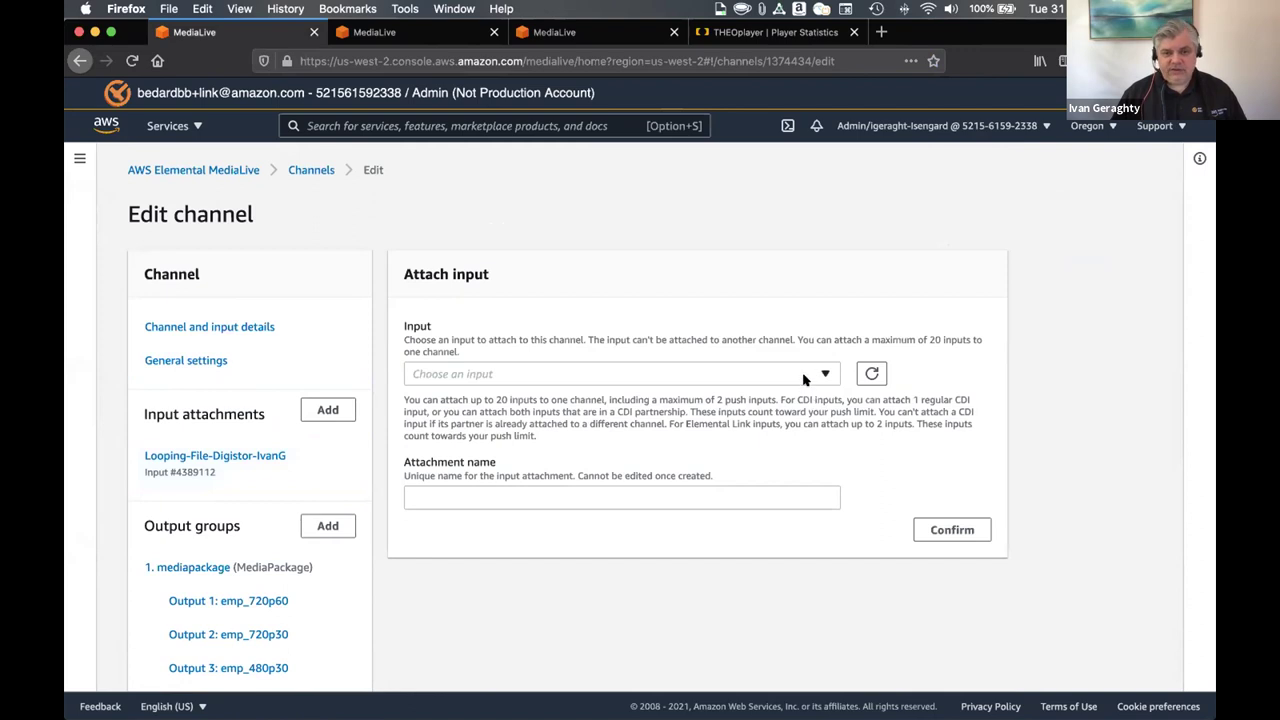
left_click(802, 372)
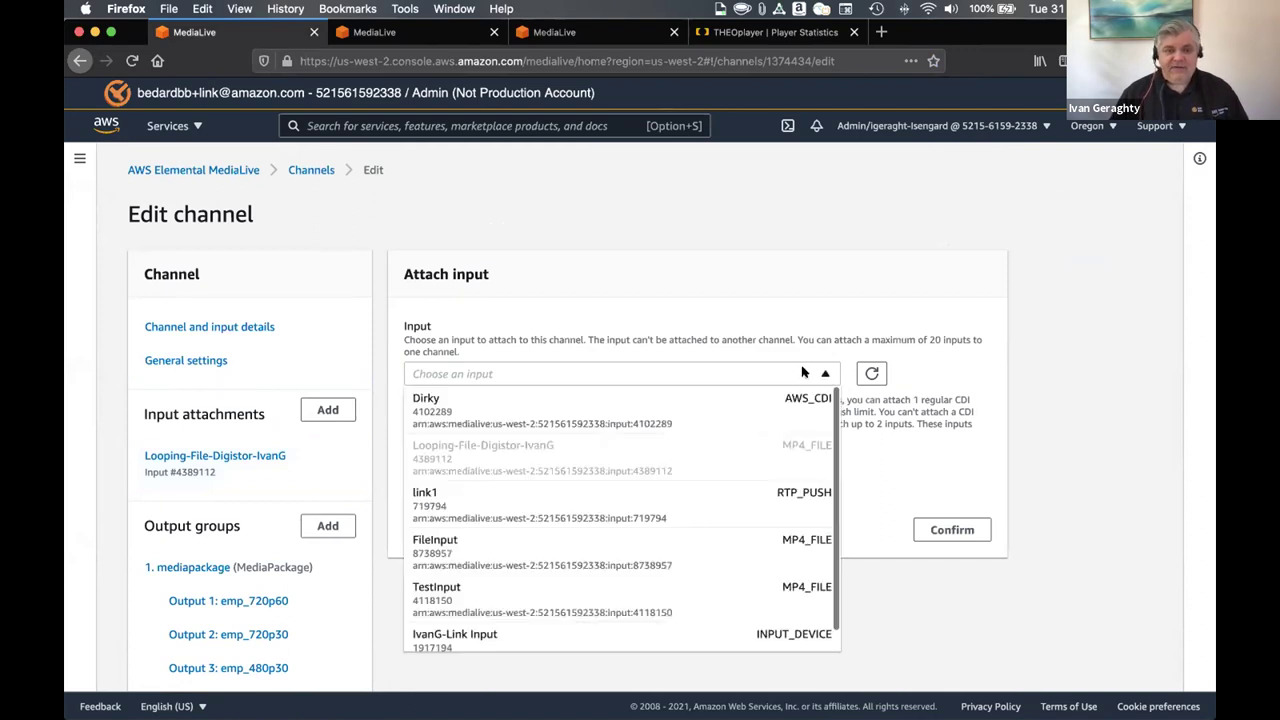
scroll(681, 477, "down", 1)
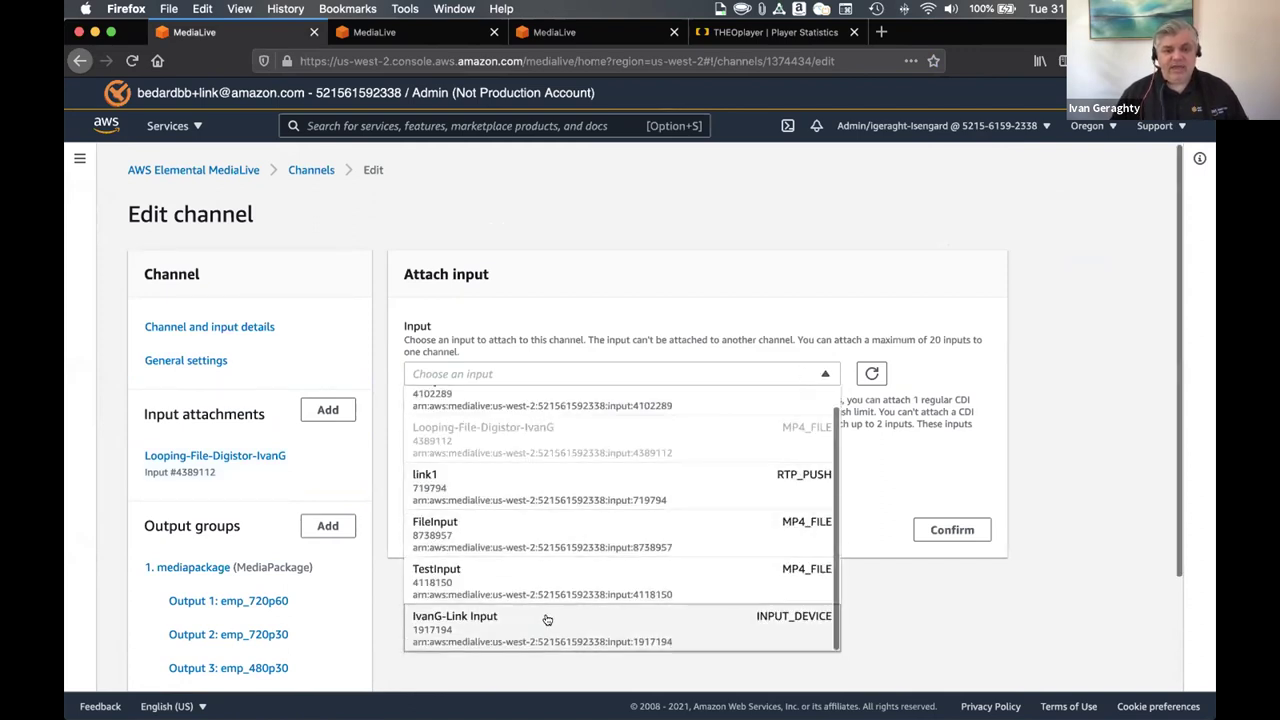
left_click(446, 626)
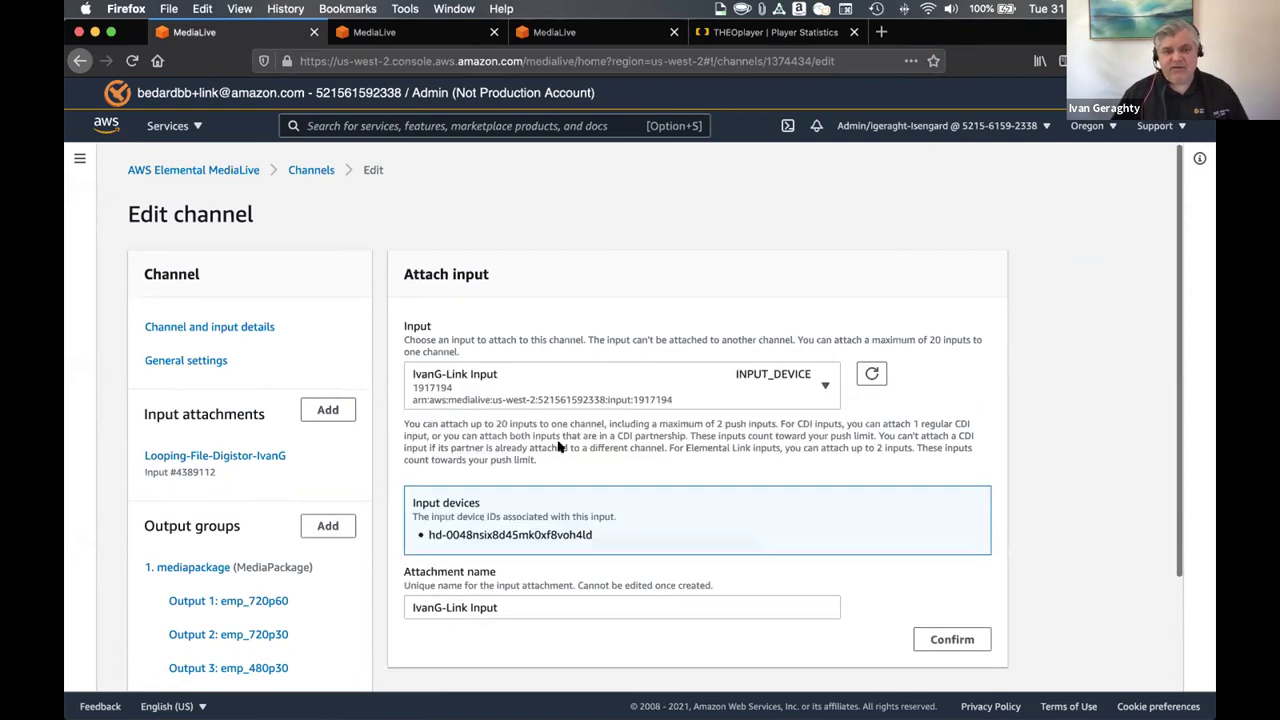
scroll(700, 600, "down", 2)
left_click(952, 568)
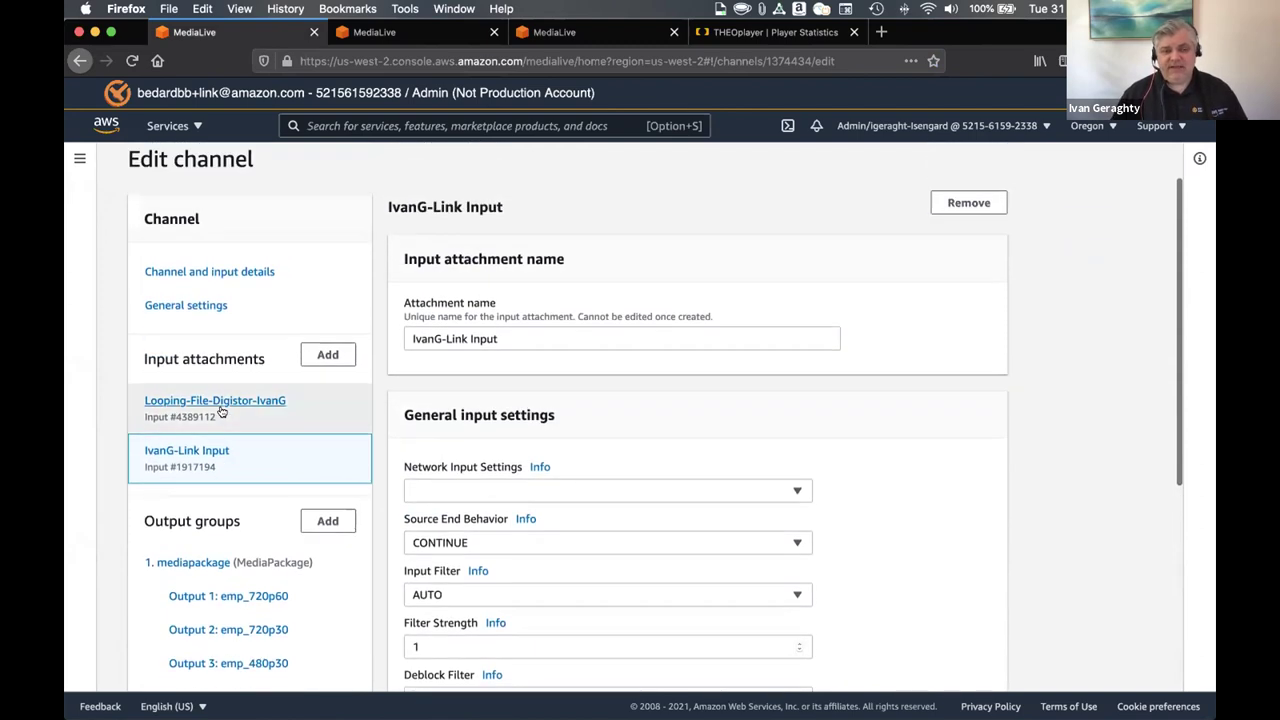
- Enable the motion graphics configuration in the channel's general settings and set Motion Graphics Insertion to ENABLED with HTML motion graphics
left_click(189, 300)
scroll(530, 324, "down", 3)
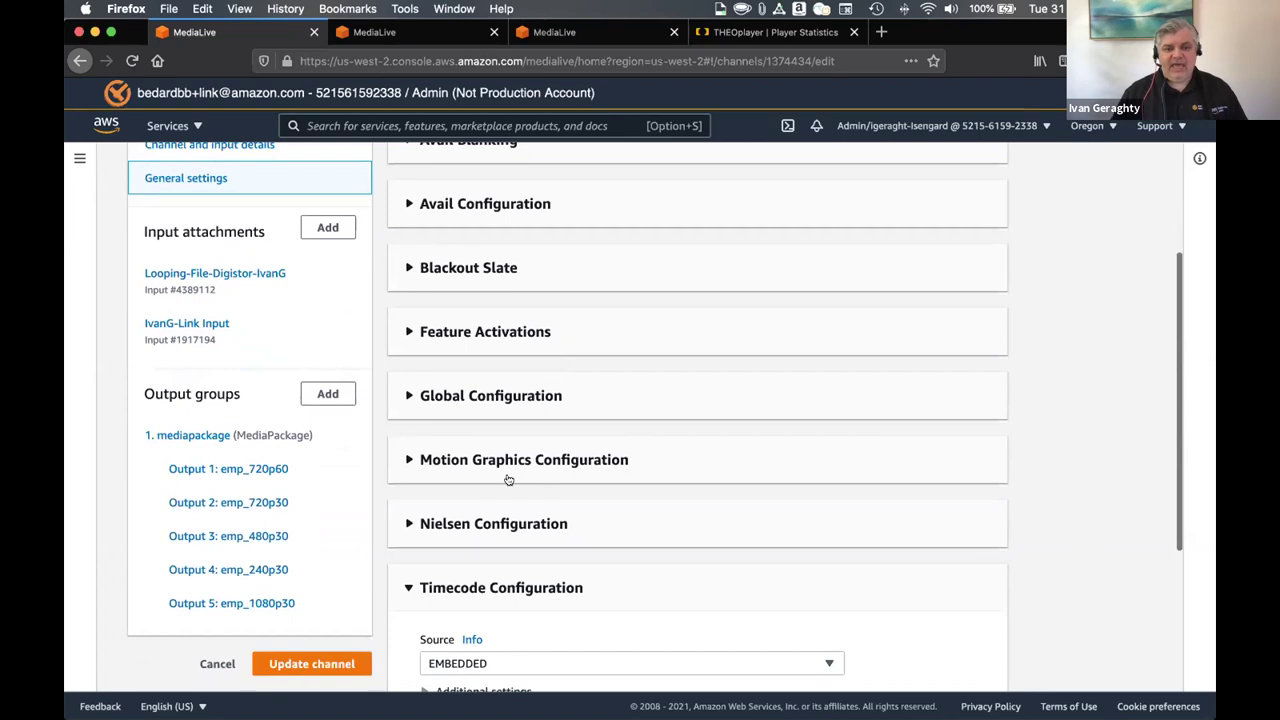
left_click(406, 459)
scroll(557, 467, "down", 2)
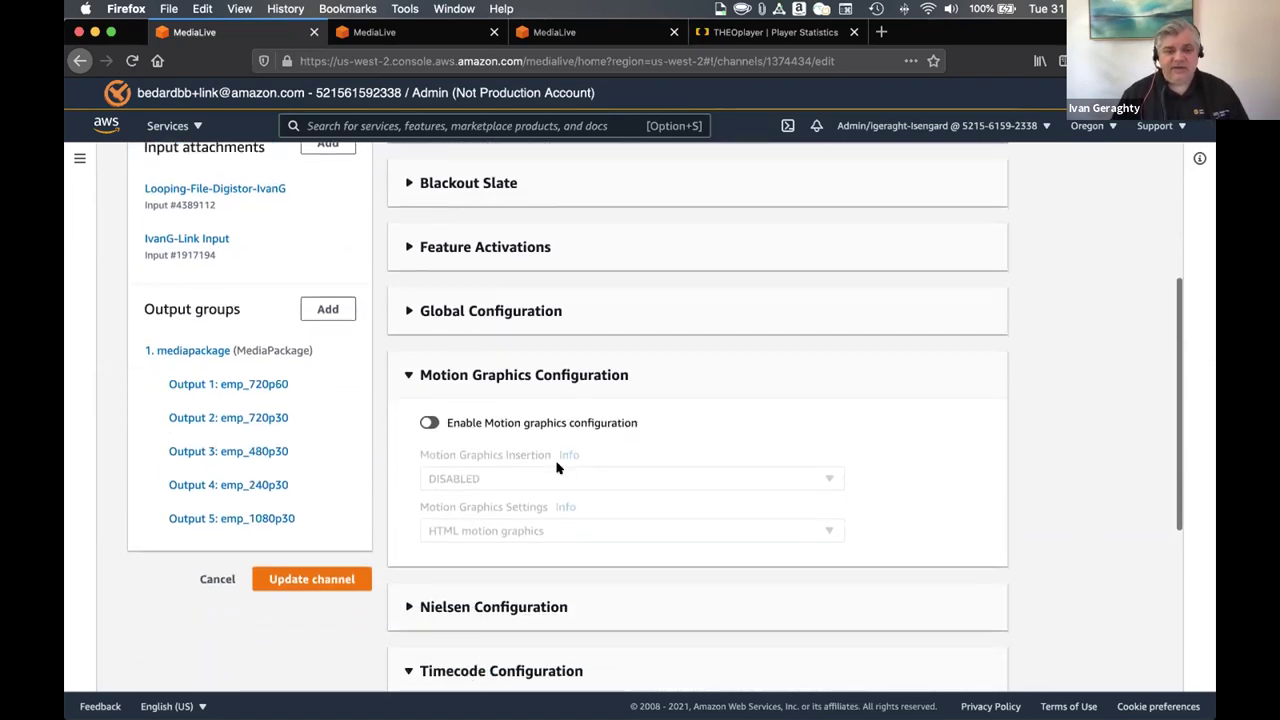
left_click(429, 423)
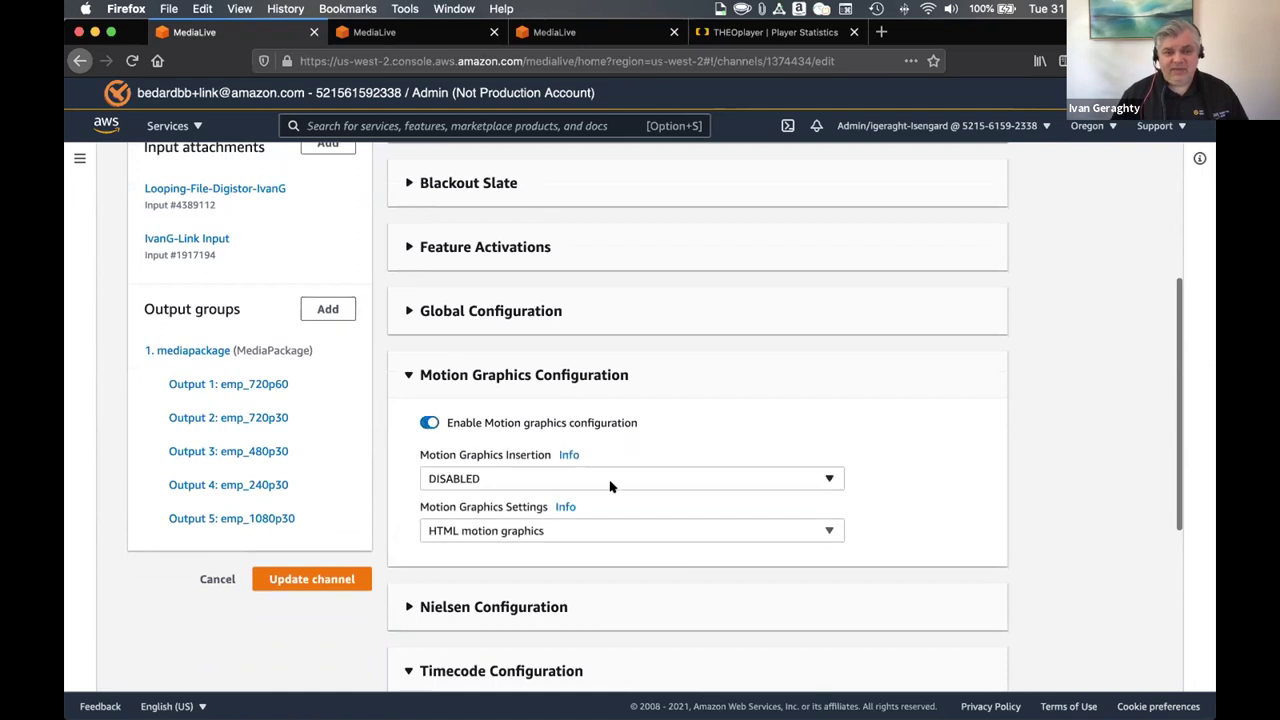
left_click(611, 486)
left_click(558, 525)
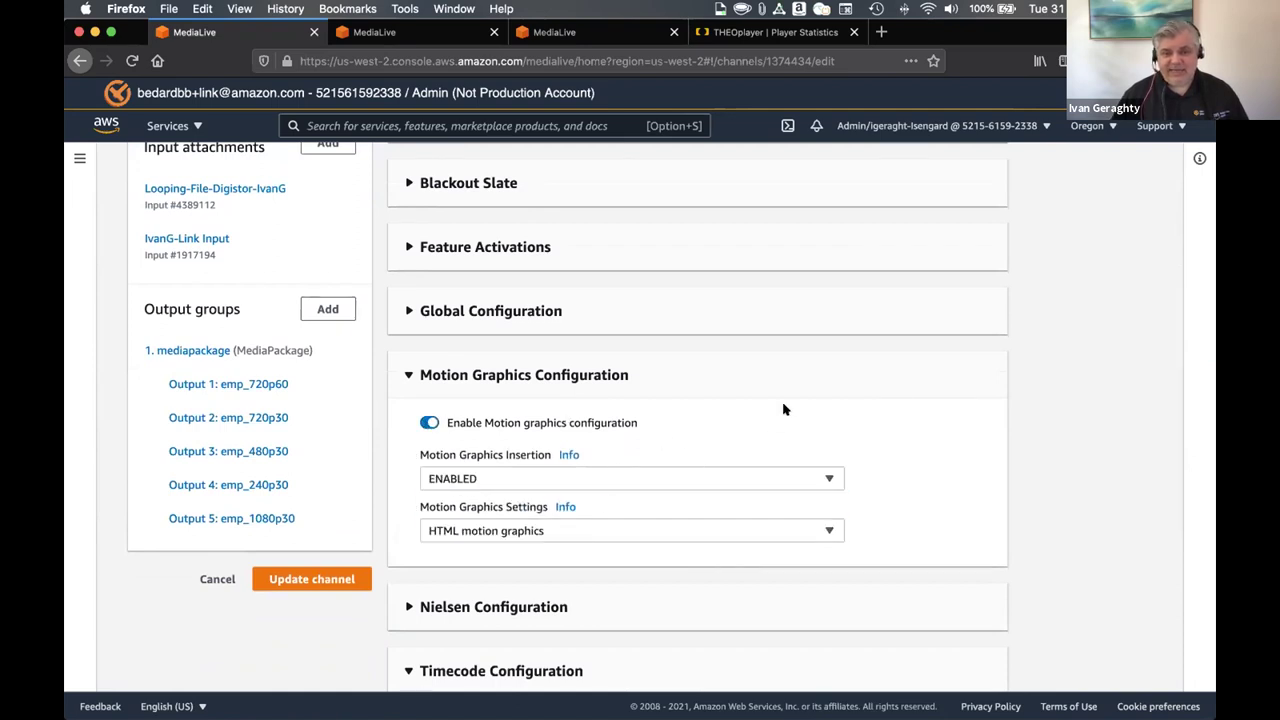
- Review the channel's general settings around the motion graphics section and update the channel to save the edits
scroll(784, 410, "down", 5)
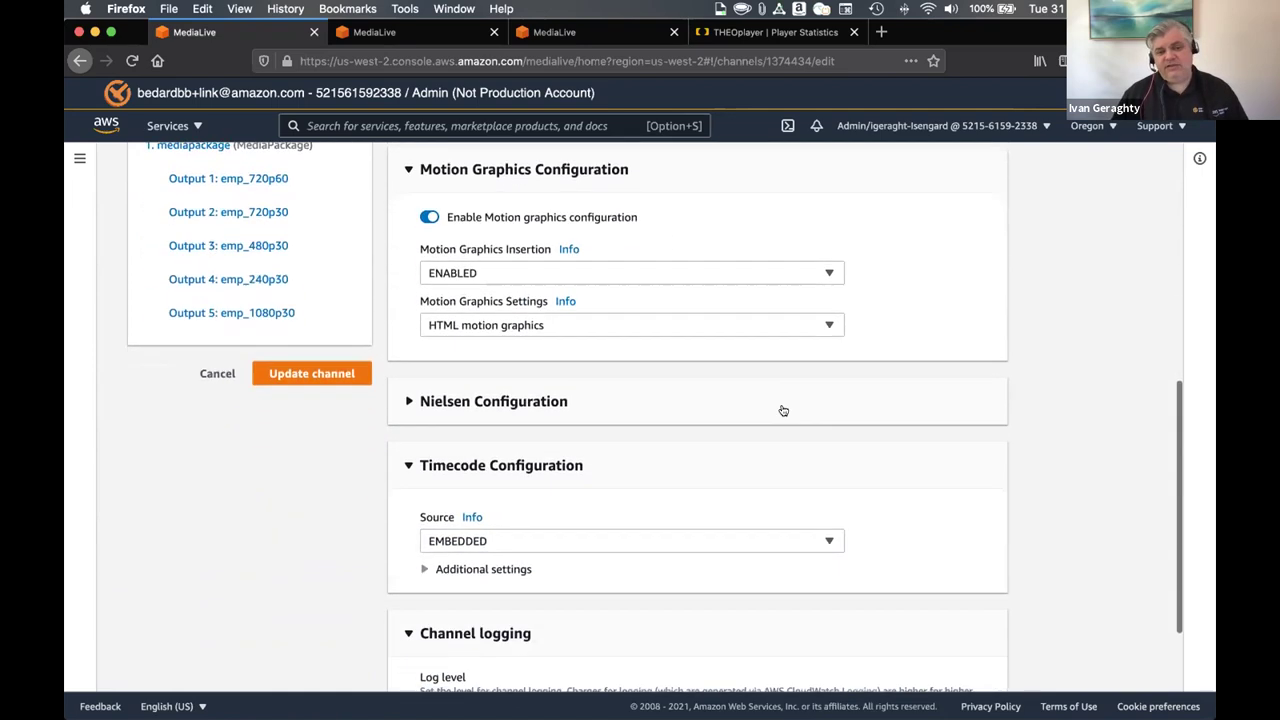
scroll(784, 410, "up", 5)
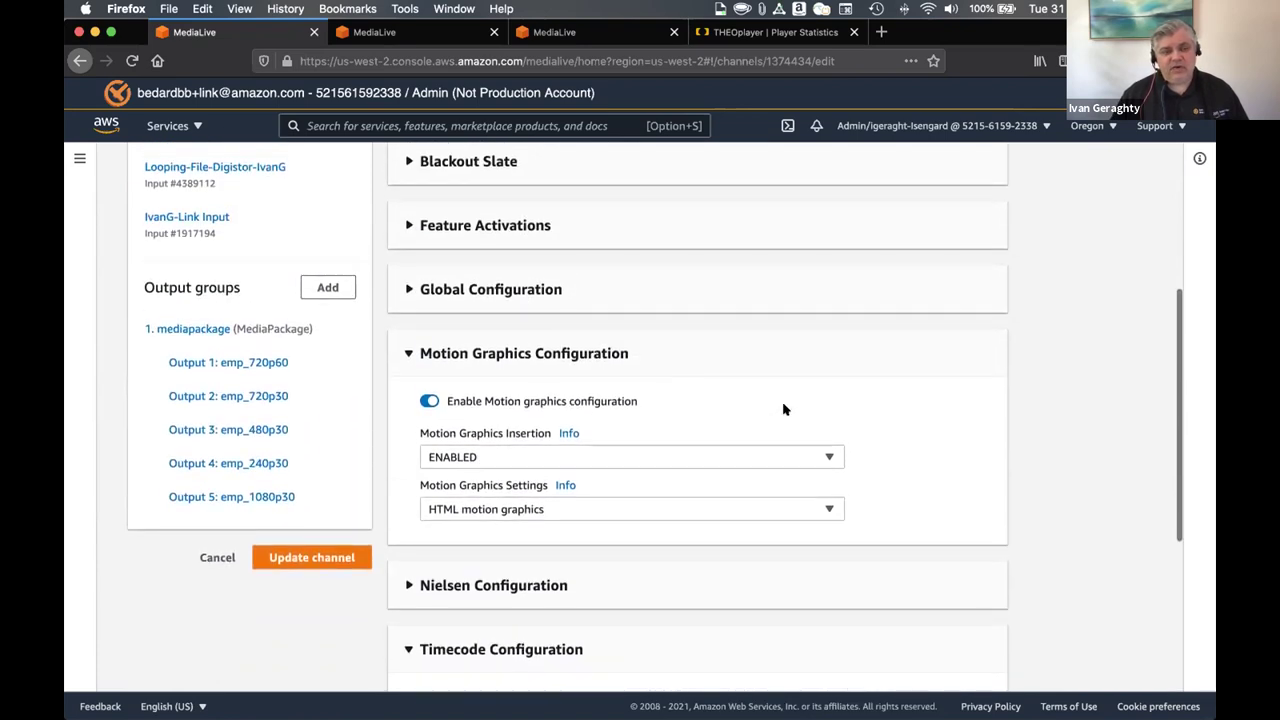
scroll(784, 410, "up", 1)
scroll(784, 410, "down", 1)
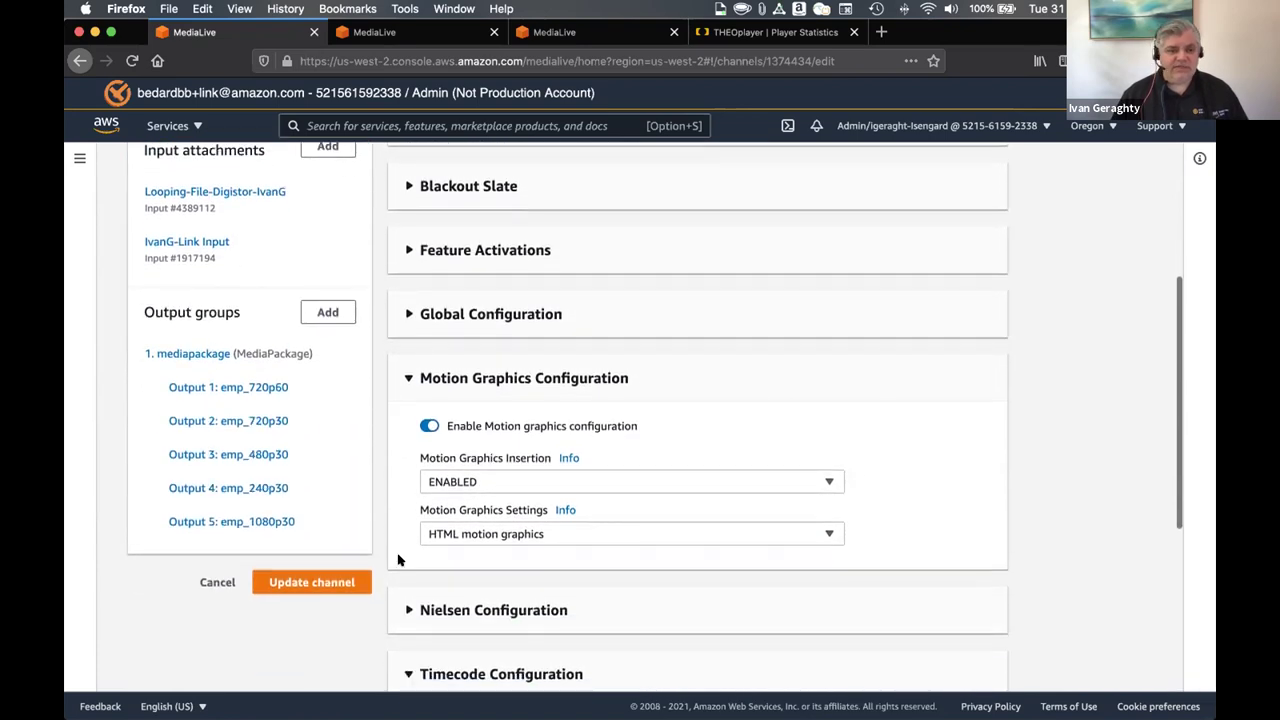
left_click(325, 584)
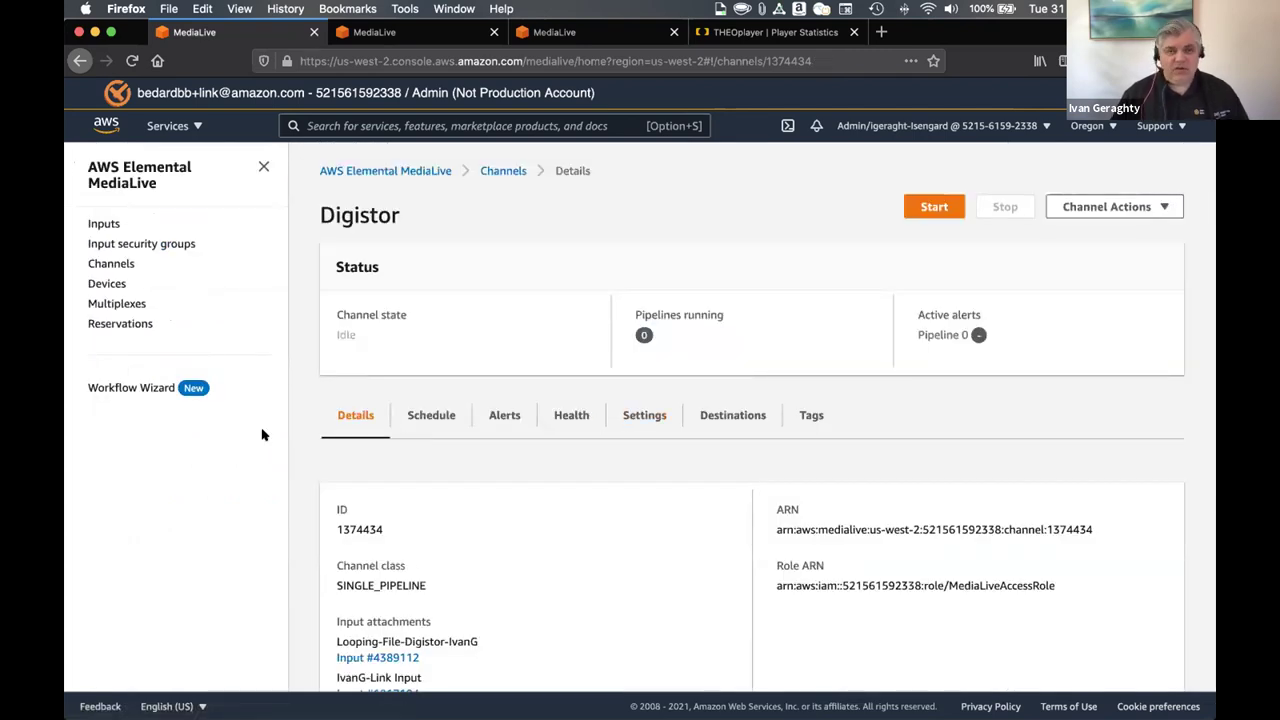
- Open the attached Link device input's details from the MediaLive inputs and refresh its device thumbnail
left_click(101, 226)
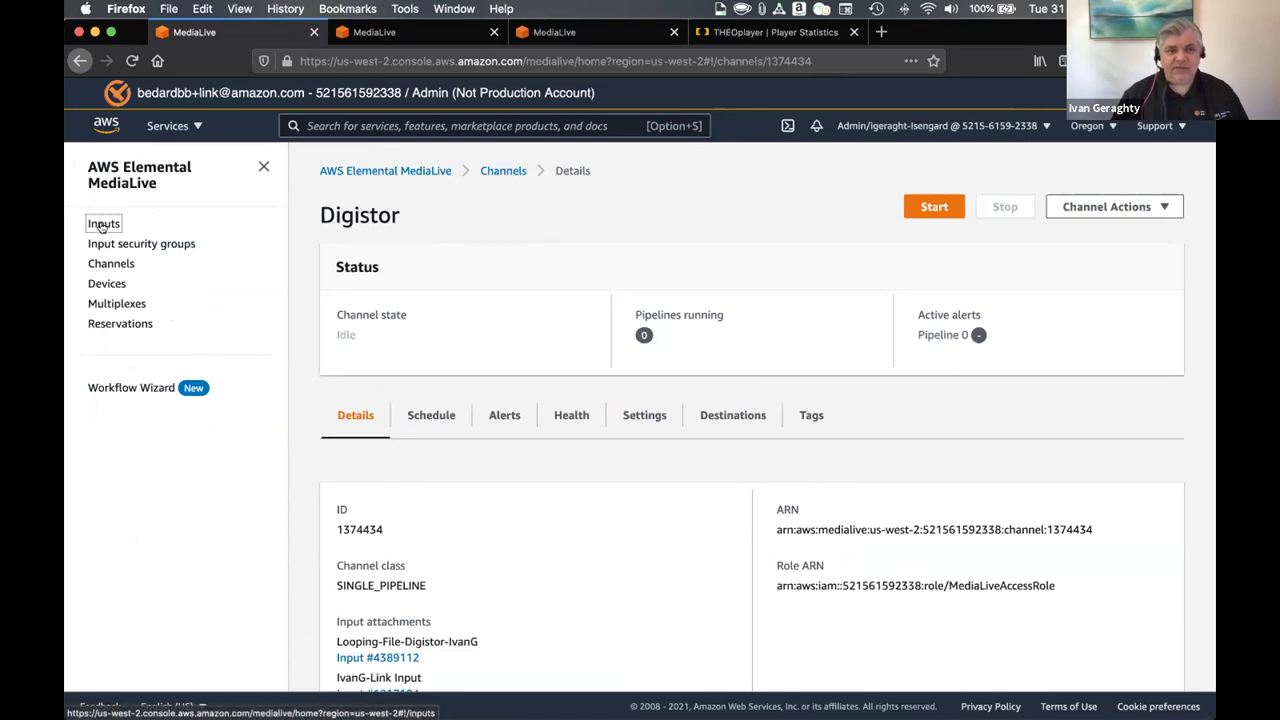
scroll(484, 358, "down", 1)
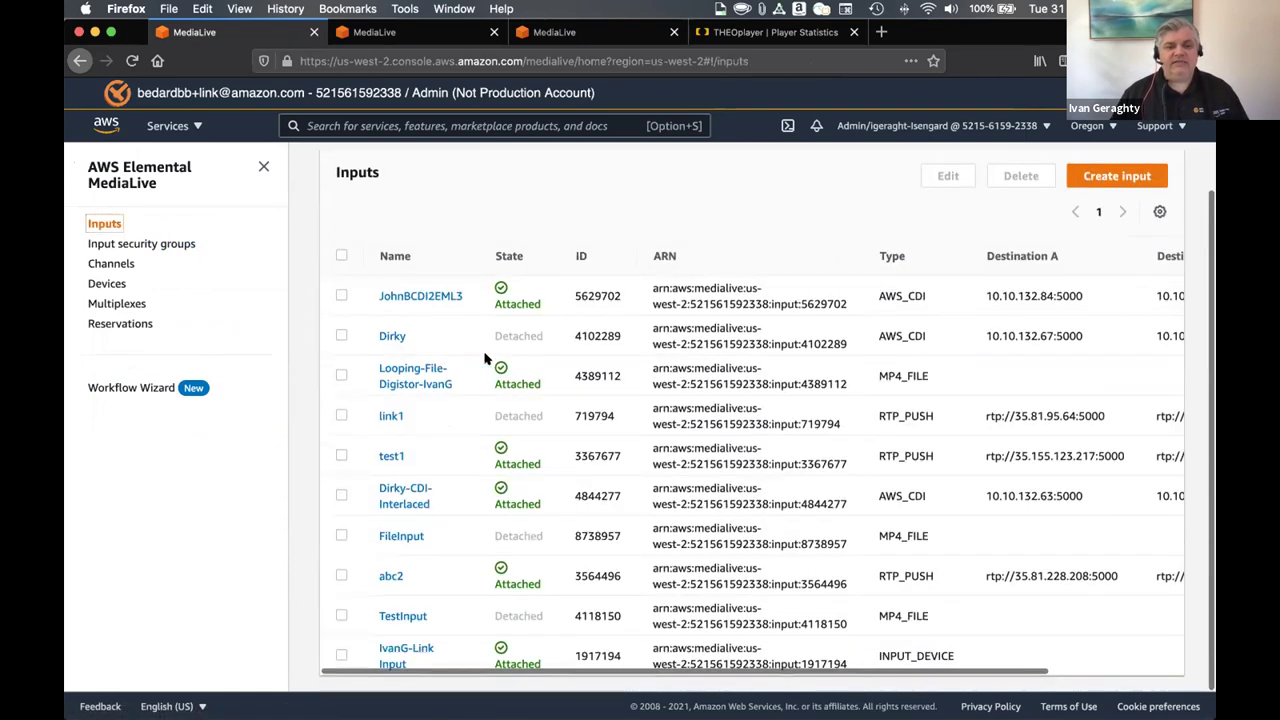
left_click(383, 650)
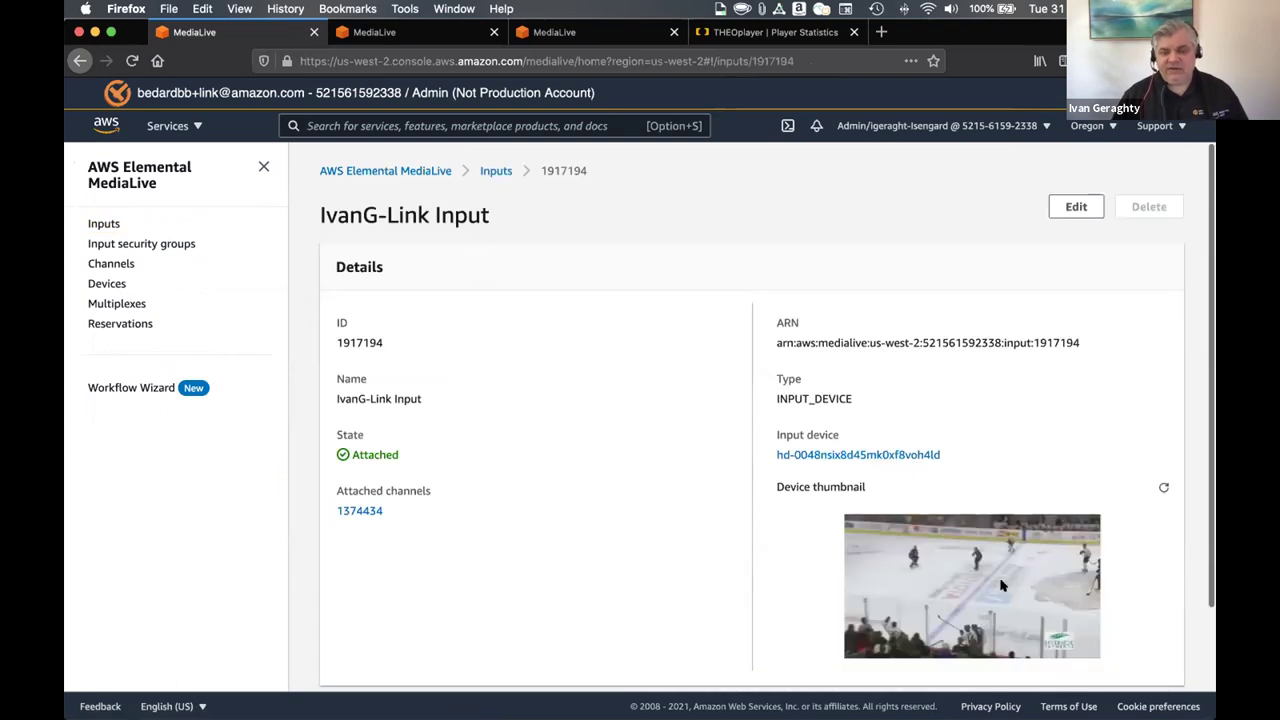
left_click(1164, 487)
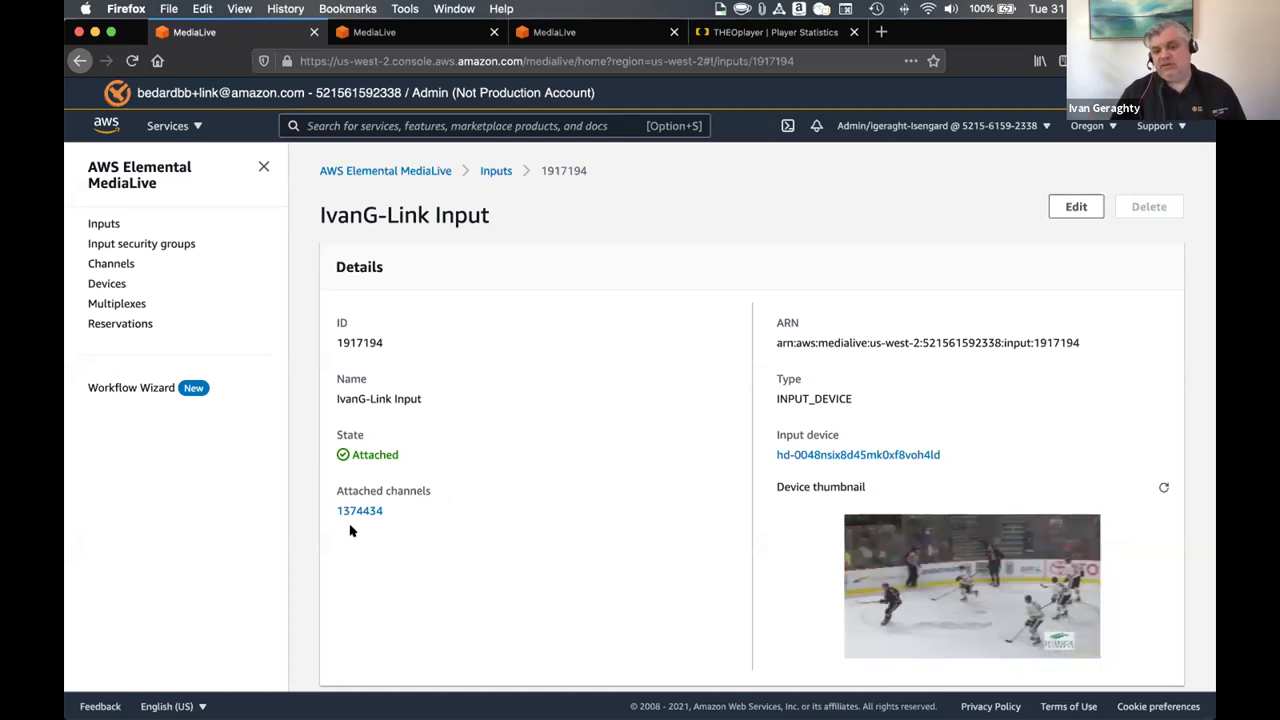
- Revisit the Digistor channel's details and check the creation status of the Digistor workflow's resources, including the CloudFront distribution
left_click(108, 263)
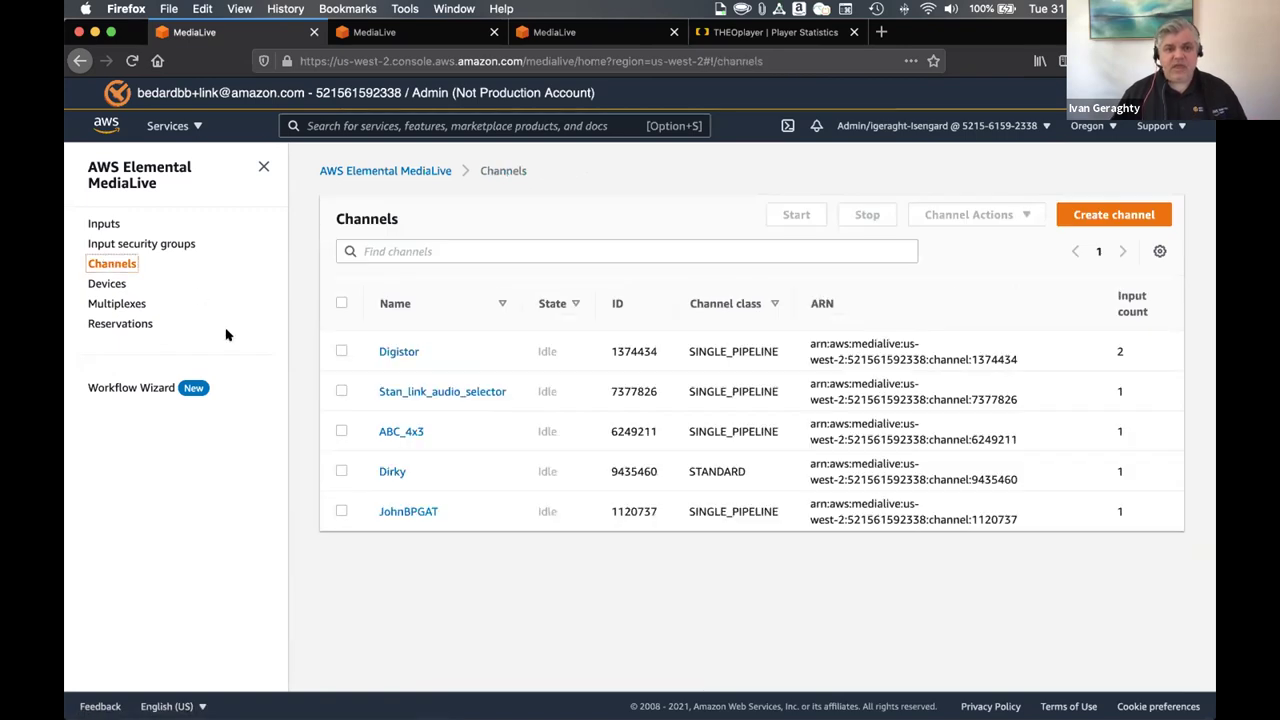
left_click(396, 351)
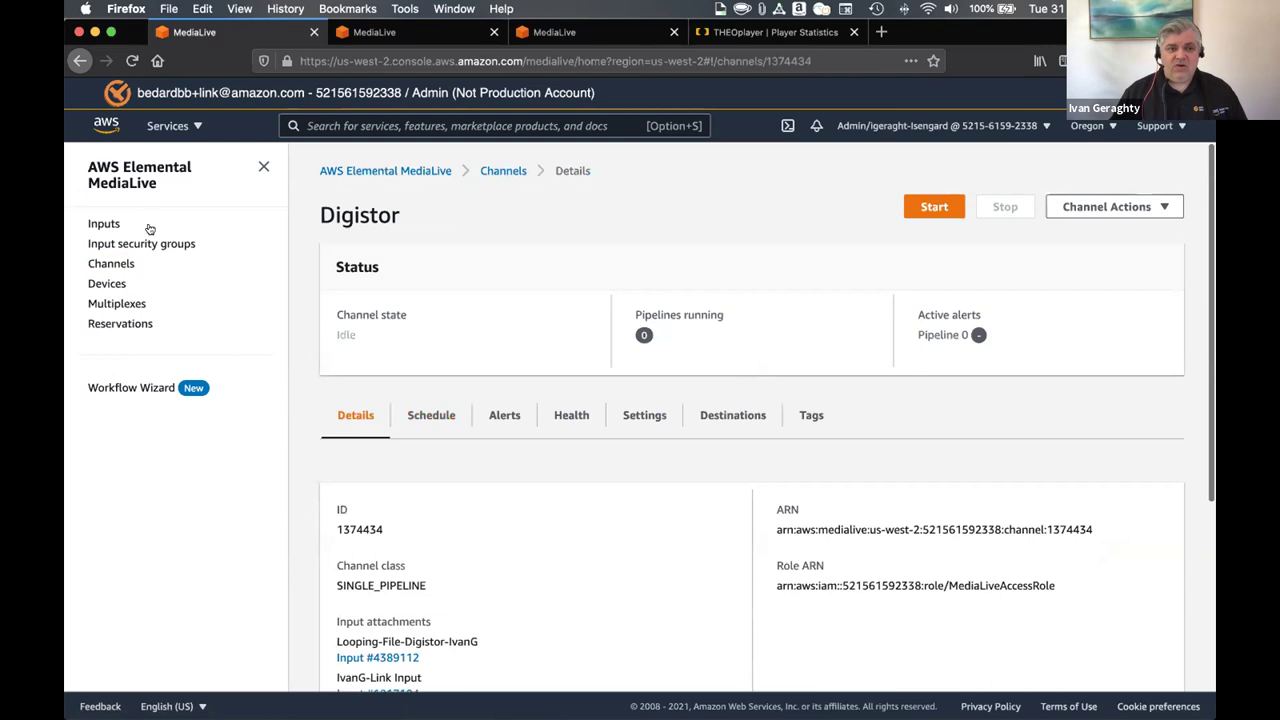
left_click(107, 388)
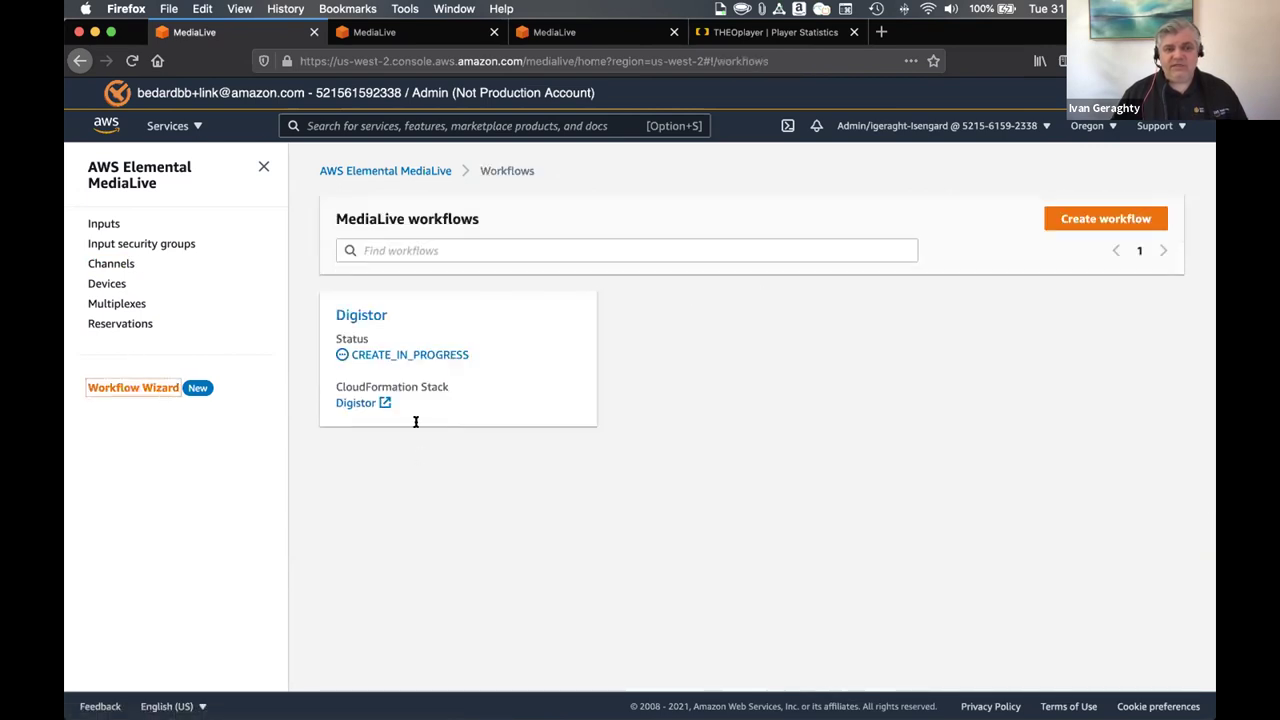
left_click(343, 315)
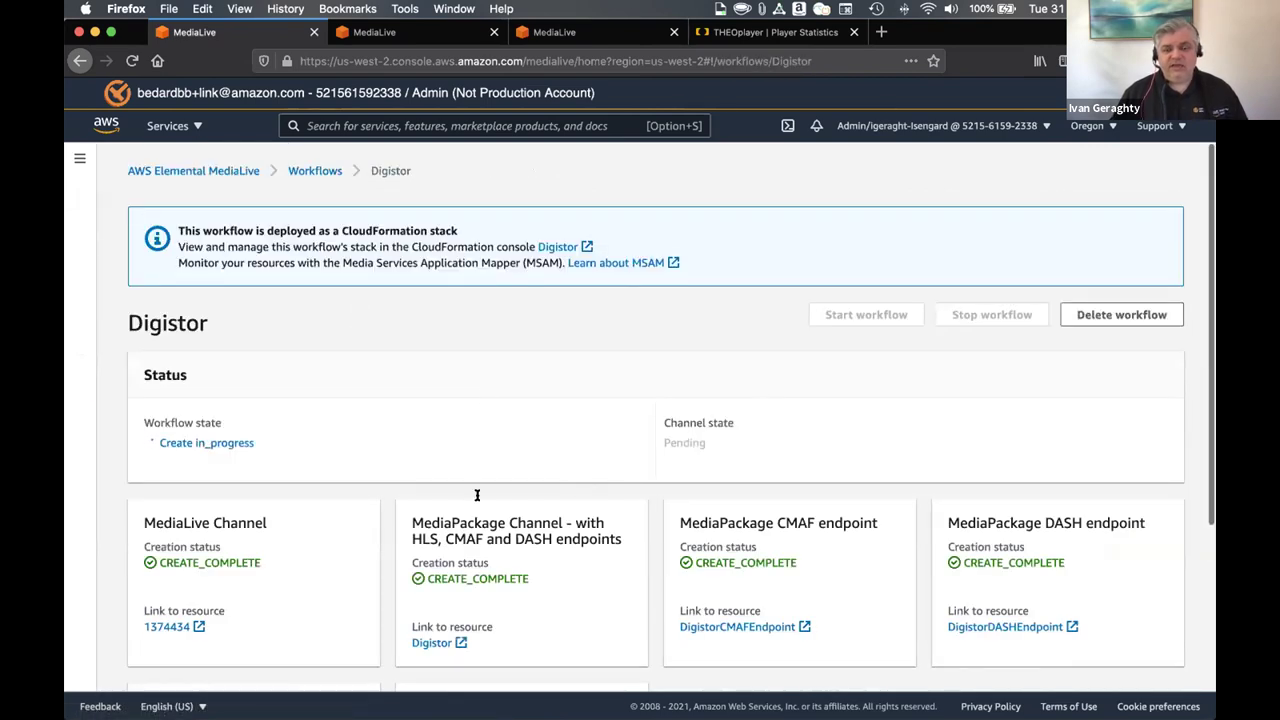
scroll(476, 494, "down", 5)
scroll(669, 549, "up", 4)
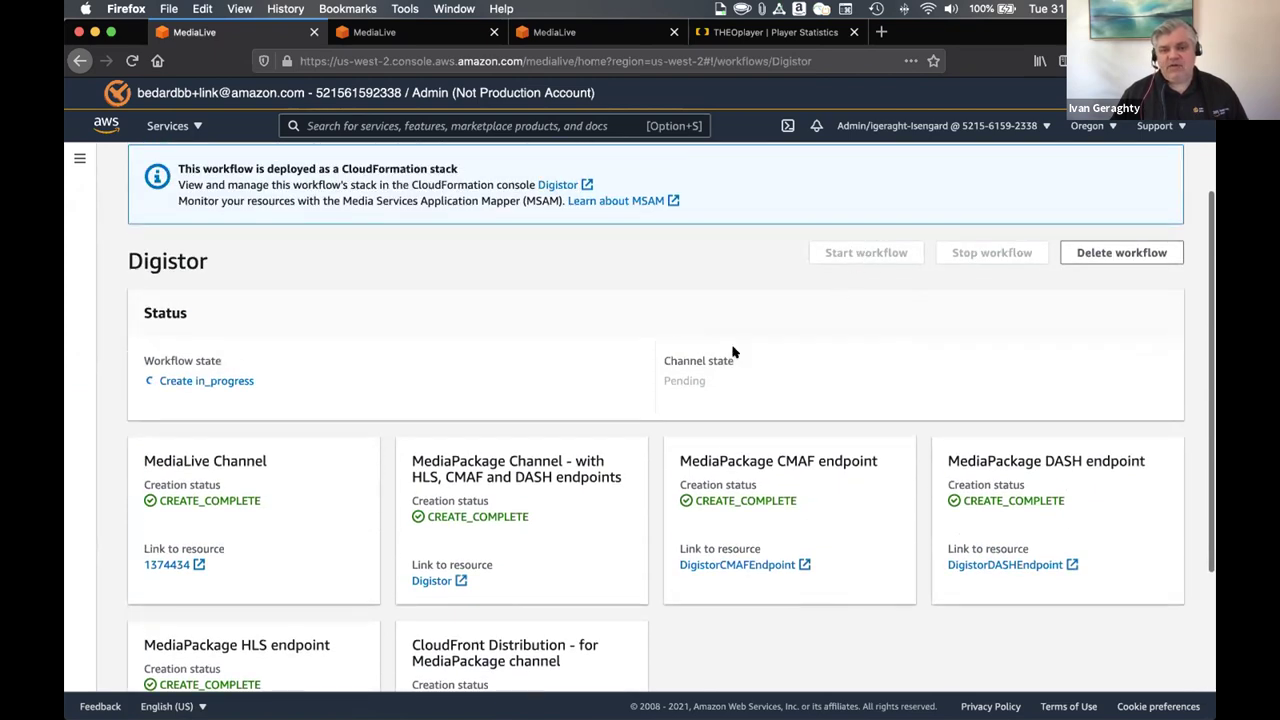
scroll(736, 352, "down", 3)
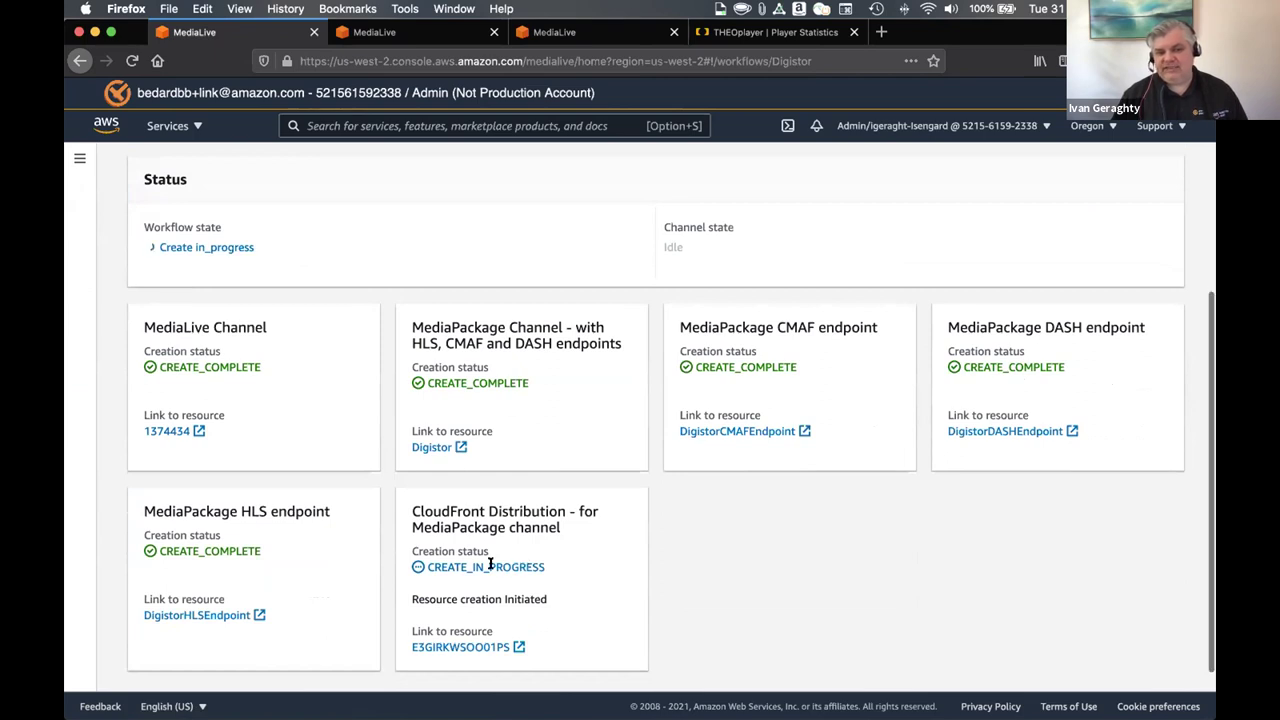
scroll(490, 565, "up", 5)
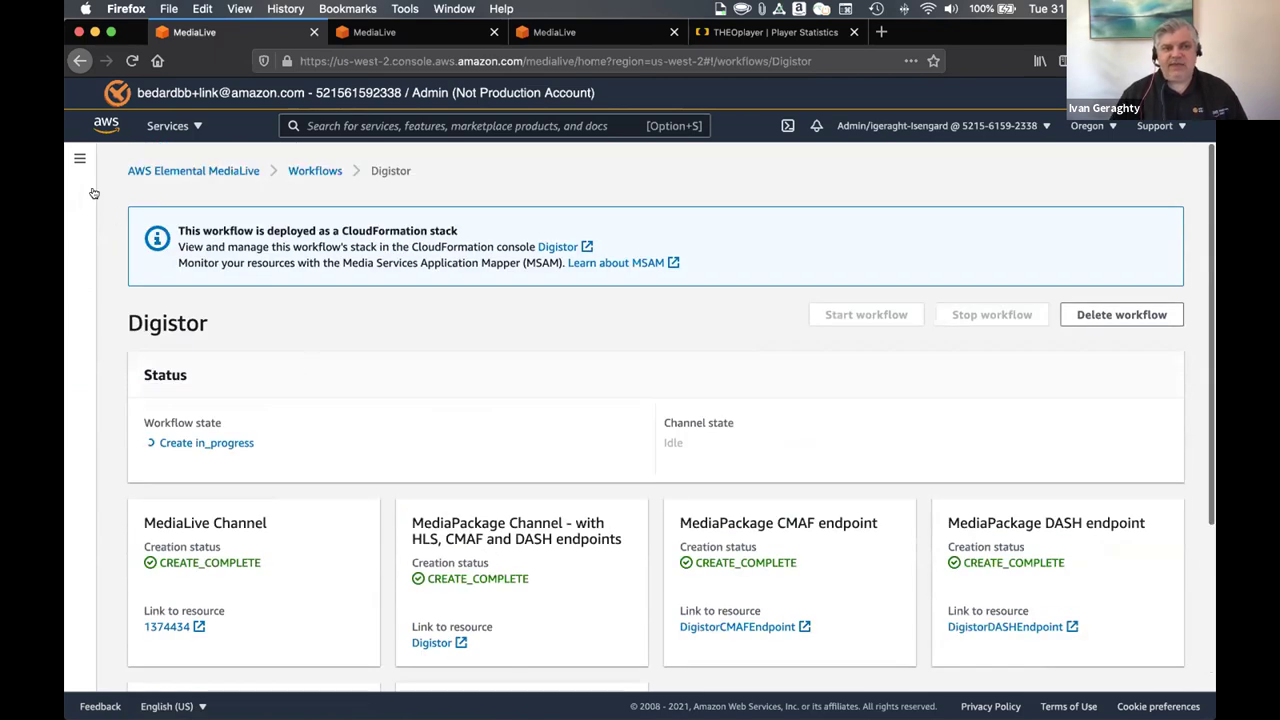
- Open the Digistor channel from the MediaLive channel list and start it
left_click(79, 158)
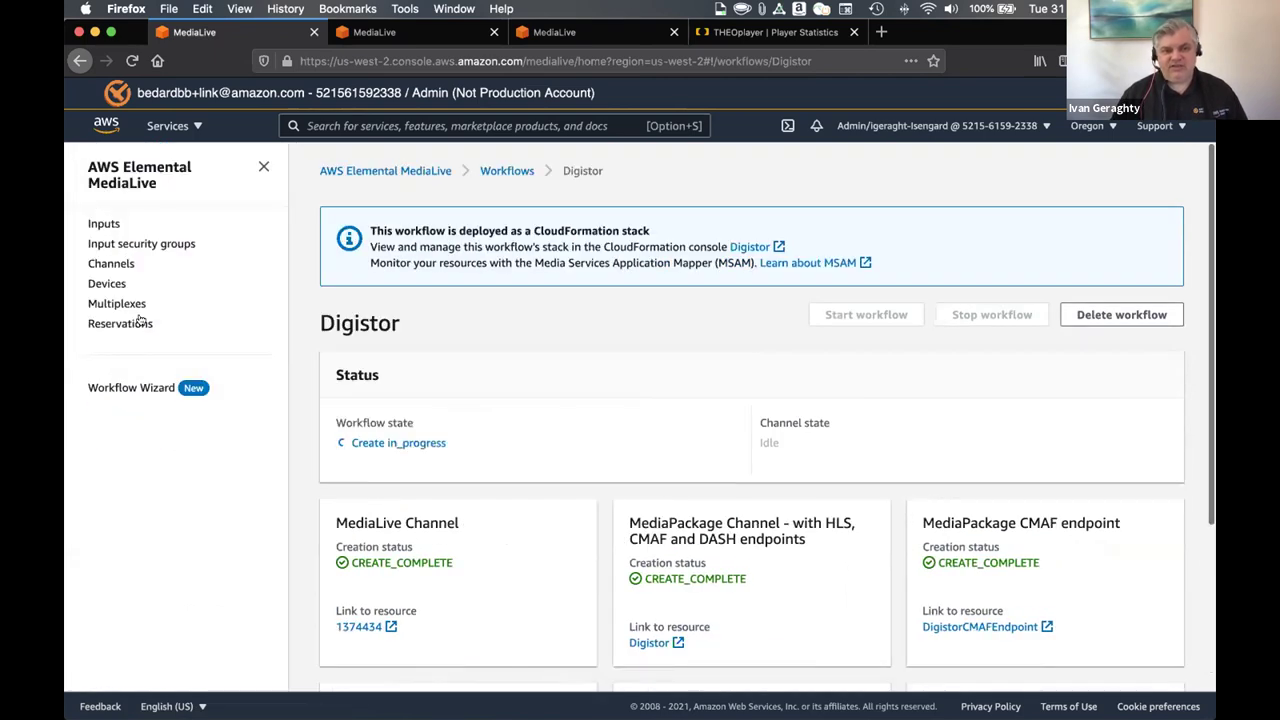
left_click(108, 265)
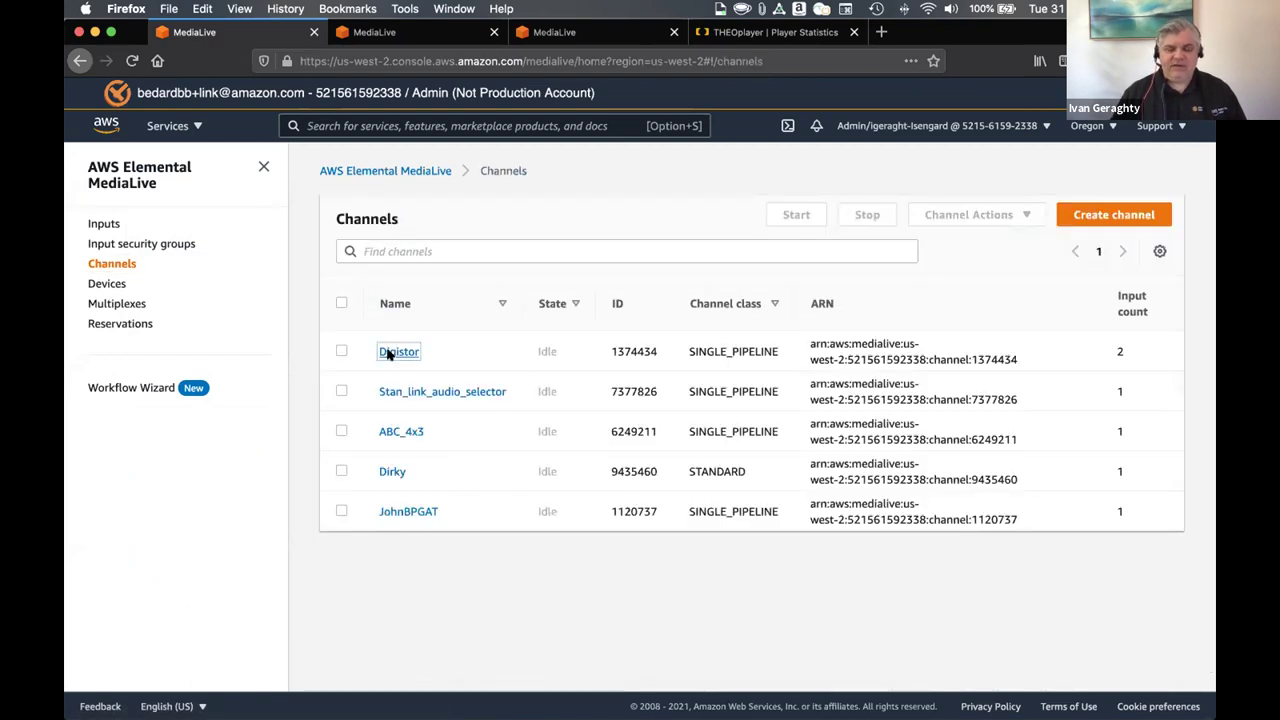
left_click(392, 352)
left_click(932, 207)
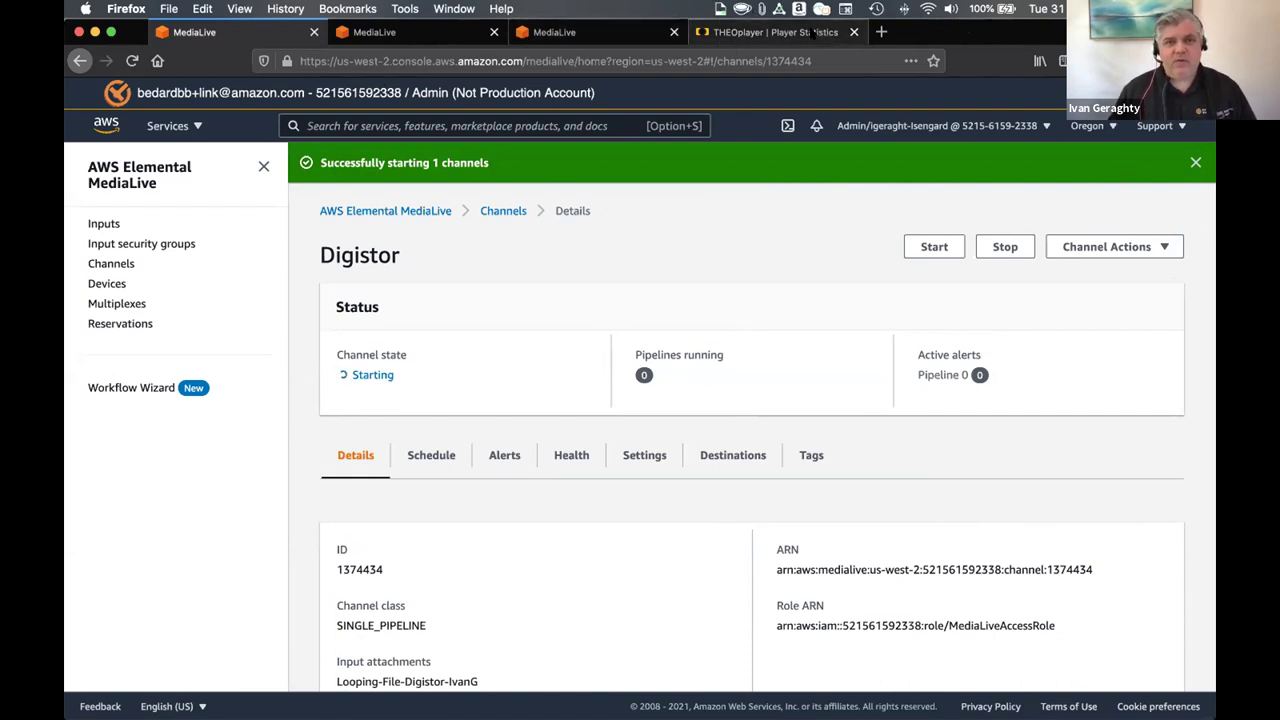
- Switch to the THEOplayer stream test page, select its web address and view the player statistics
left_click(791, 32)
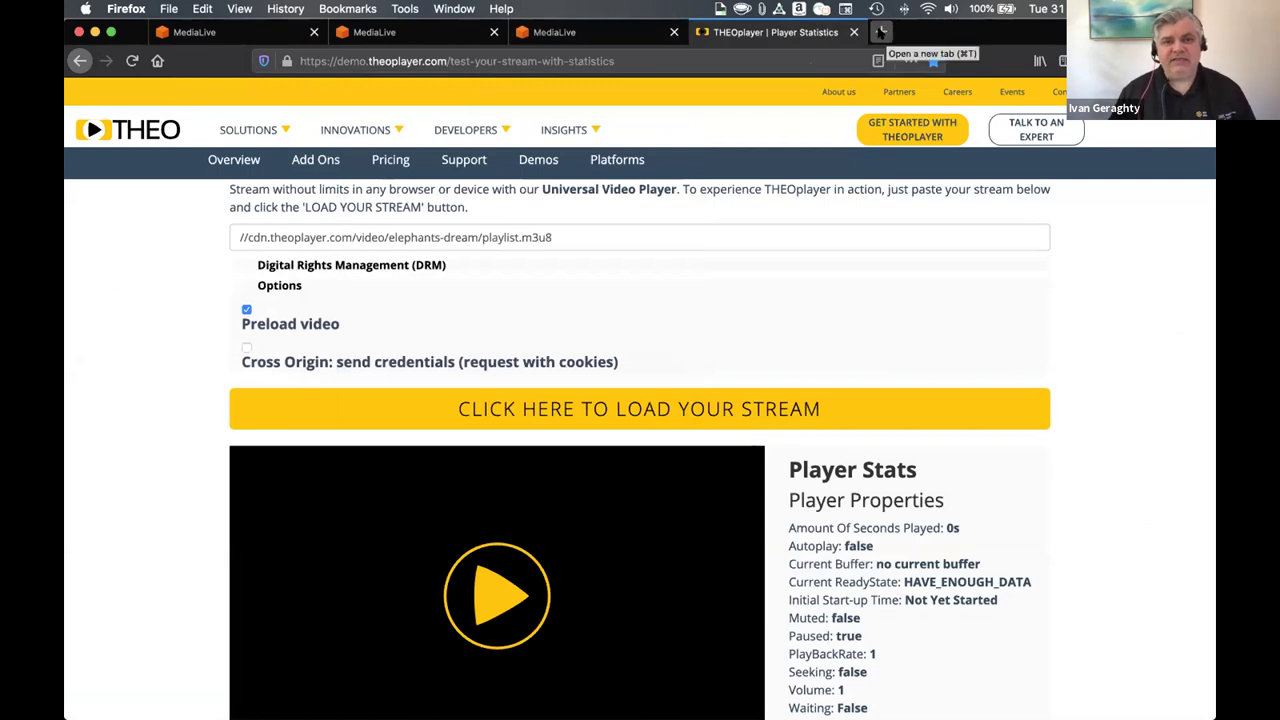
left_click(561, 54)
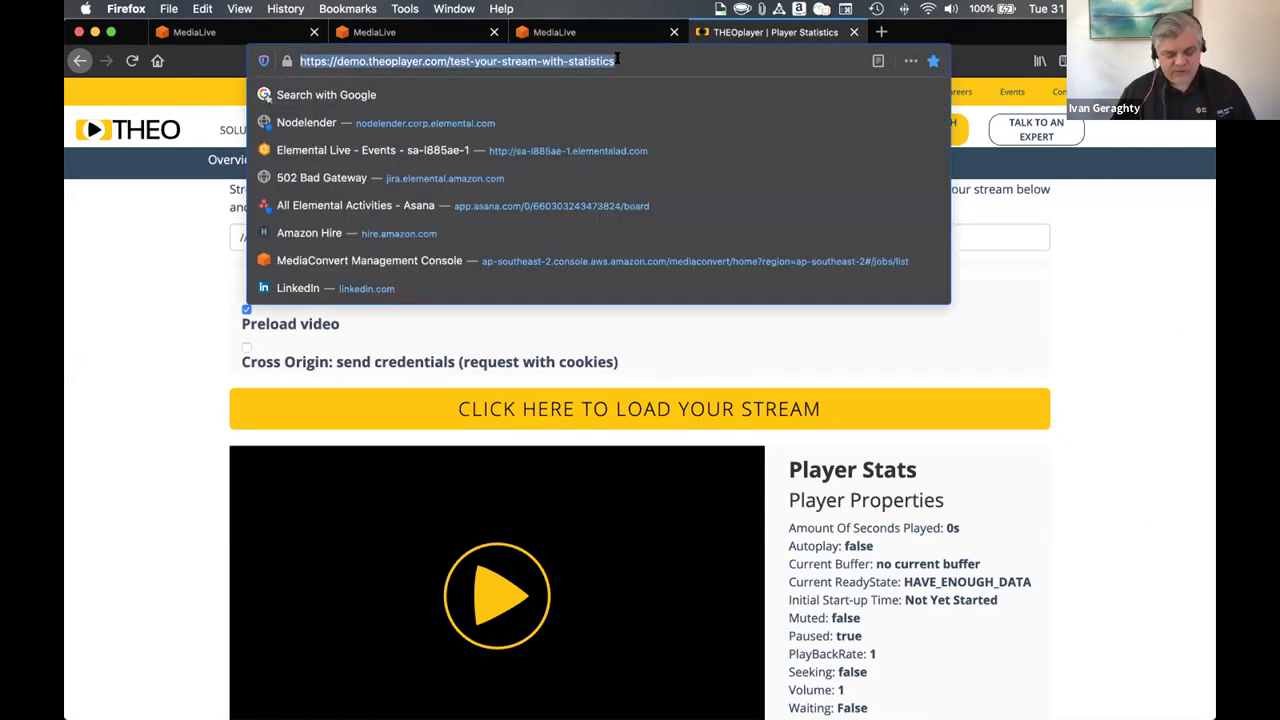
scroll(893, 420, "down", 3)
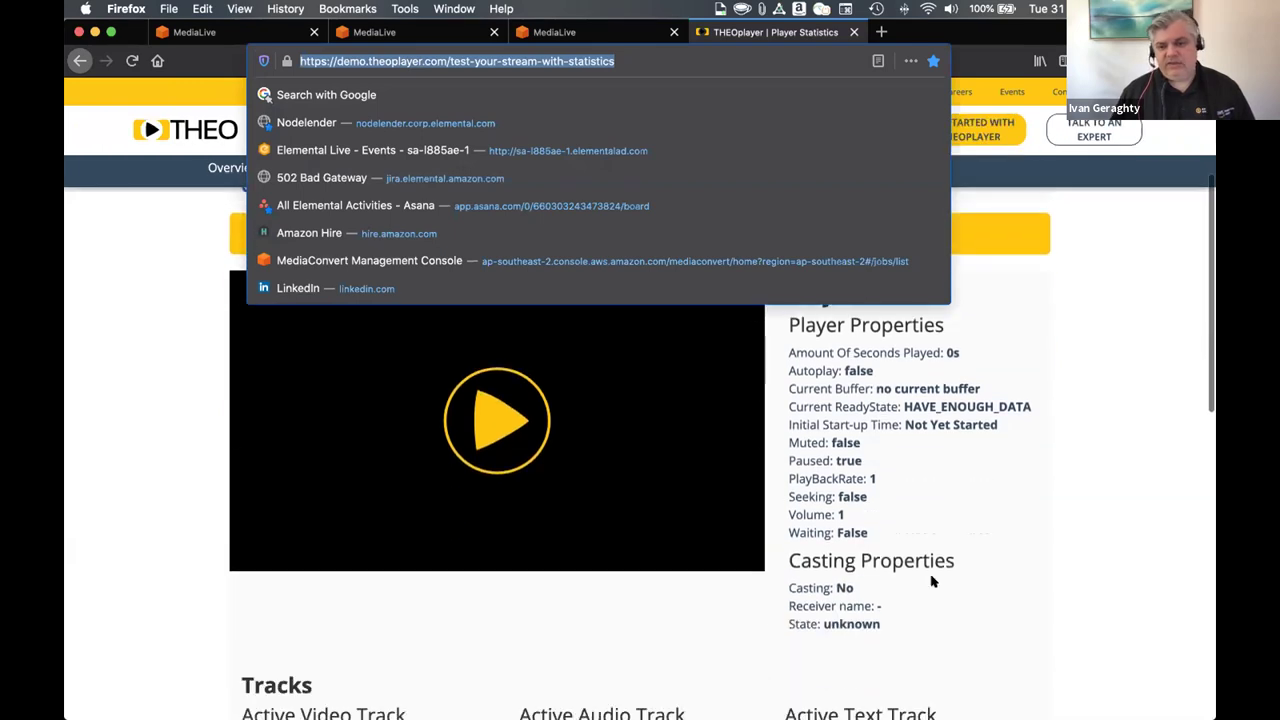
mouse_move(945, 697)
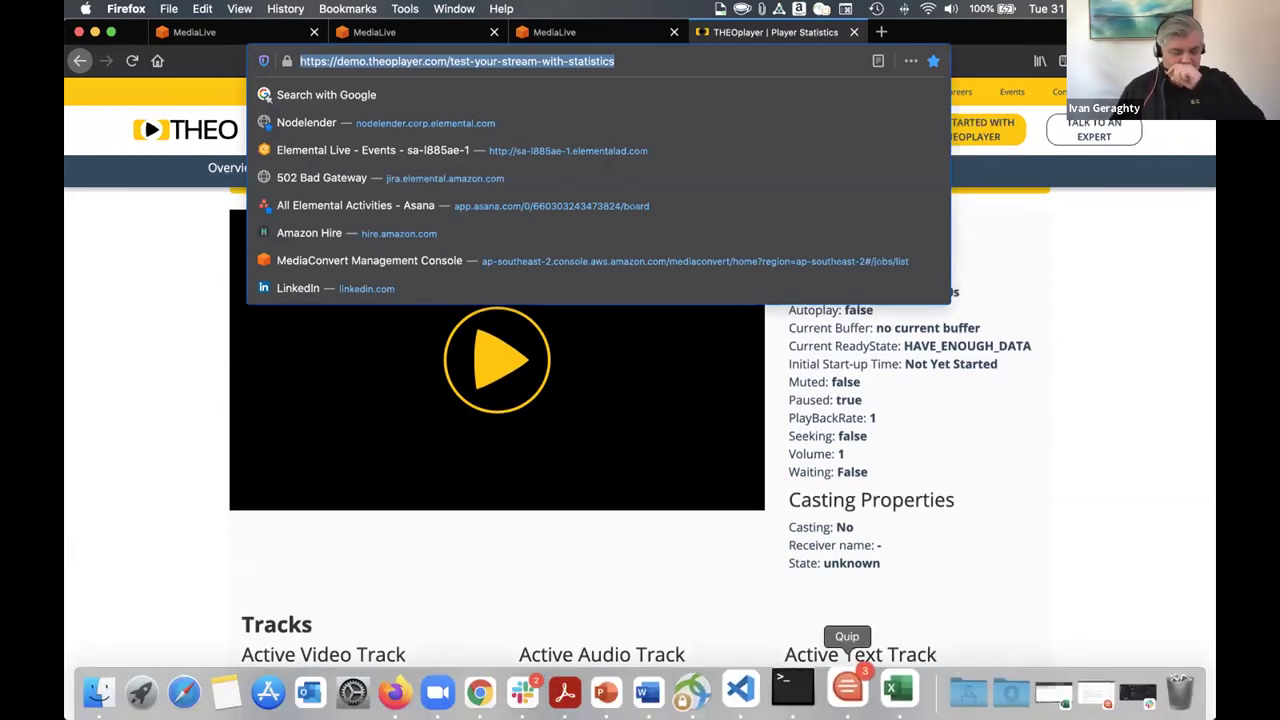
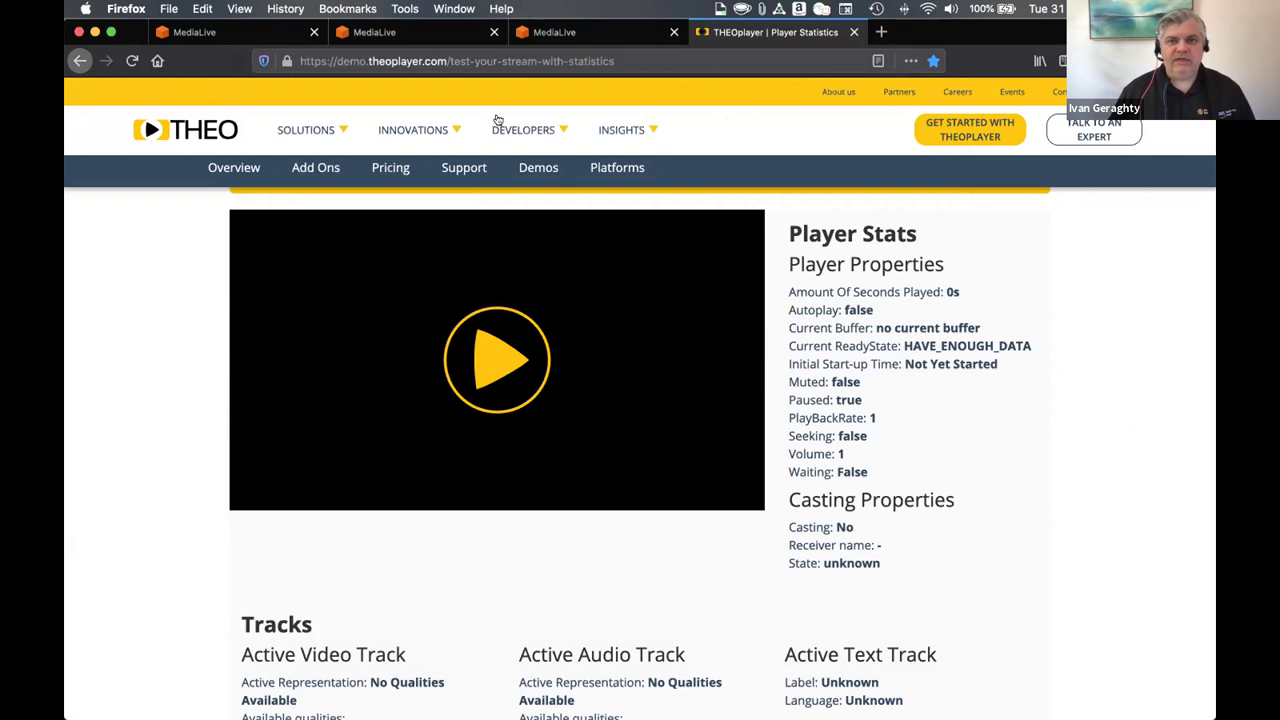
left_click(880, 33)
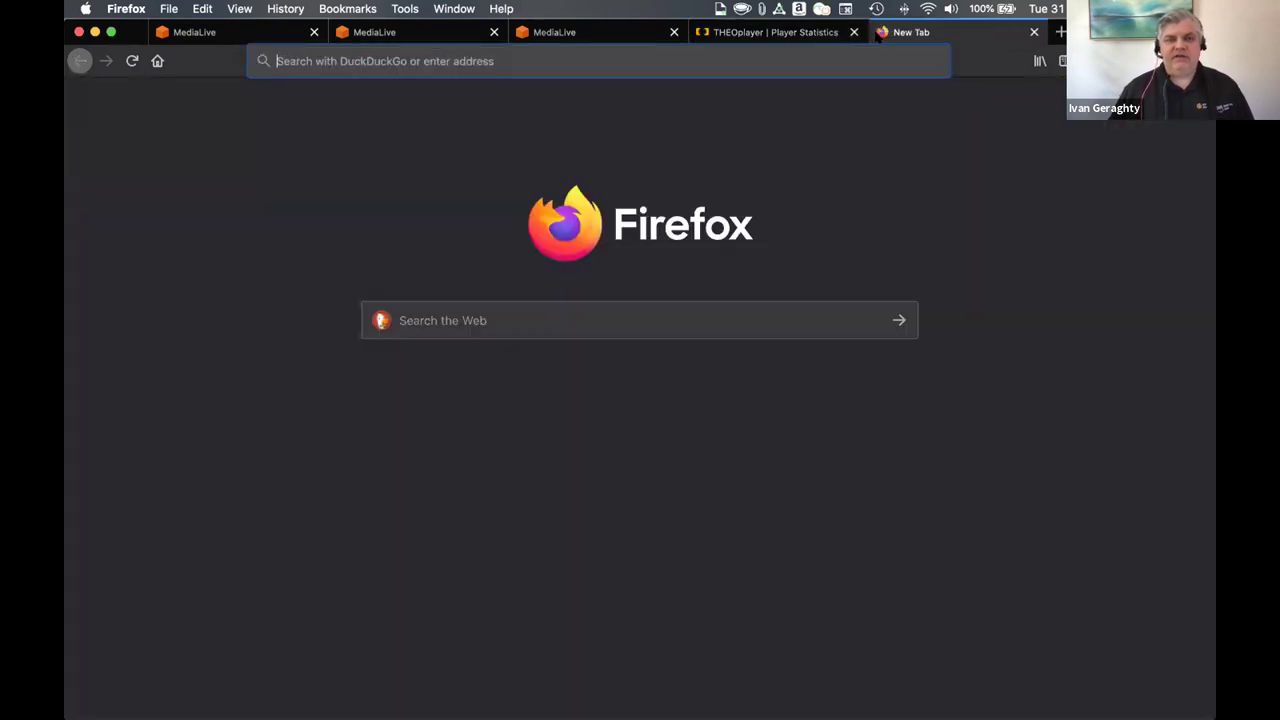
left_click(815, 59)
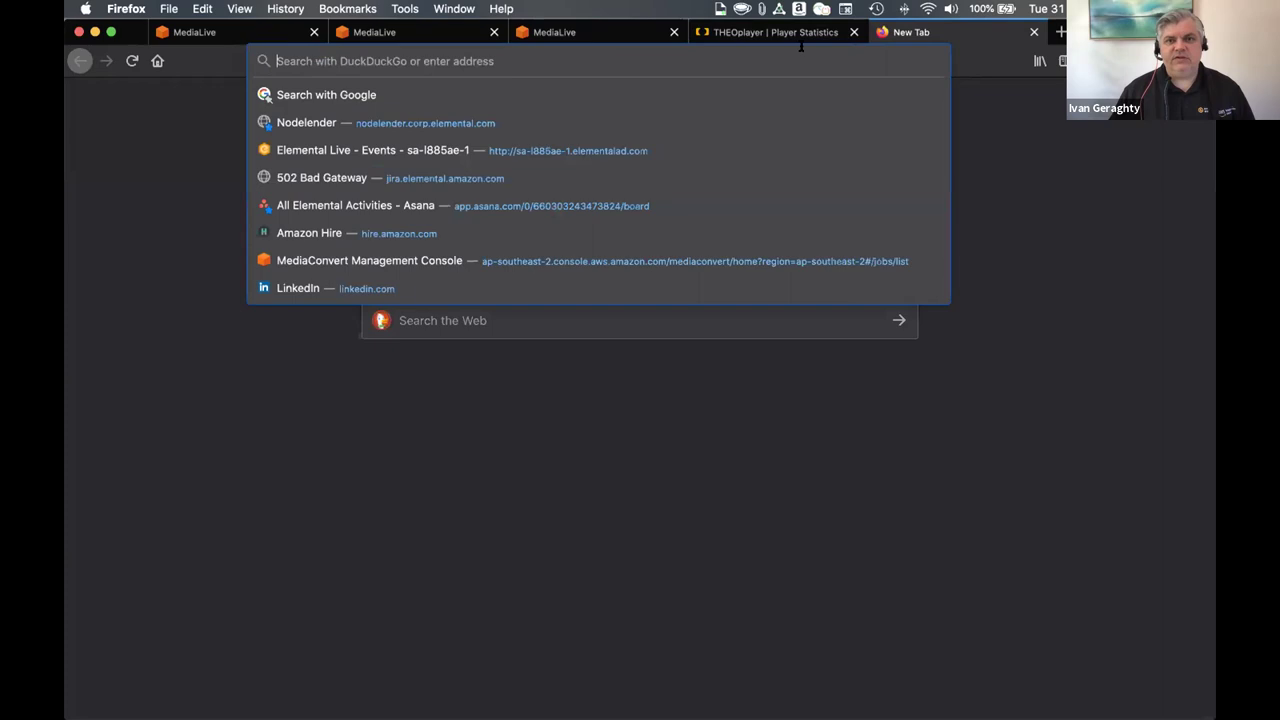
left_click(763, 9)
left_click(763, 9)
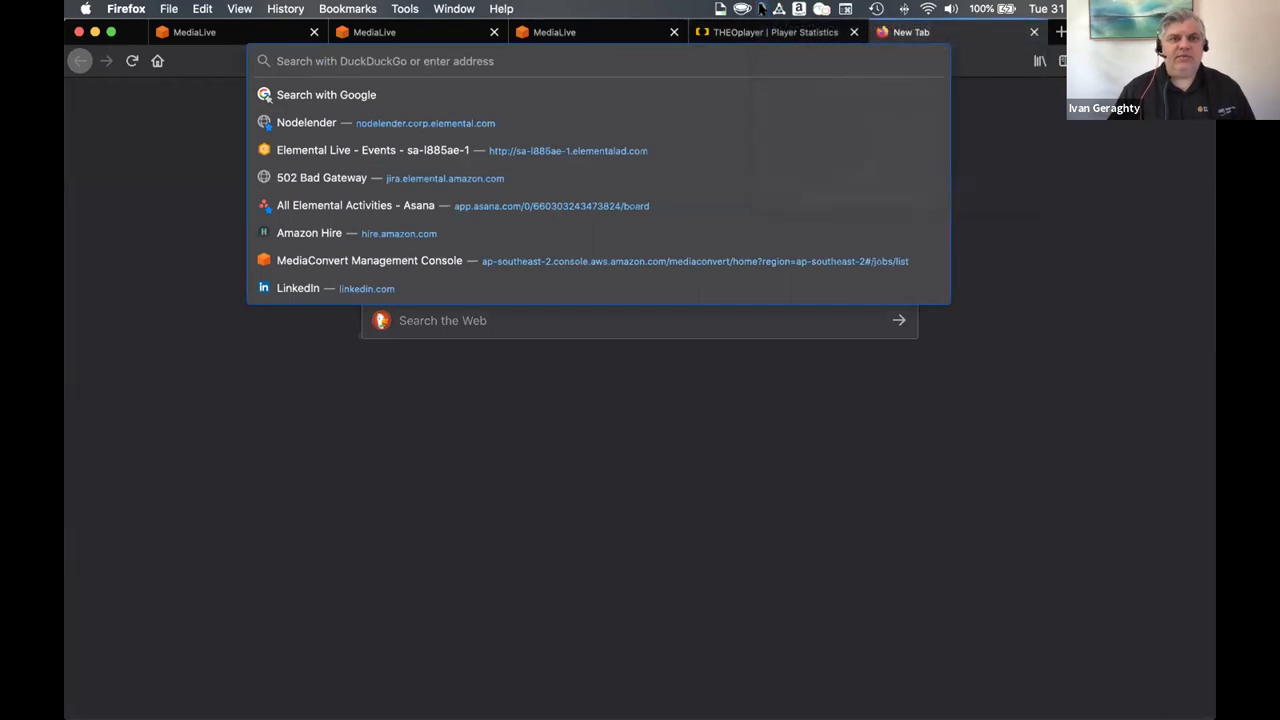
left_click(763, 9)
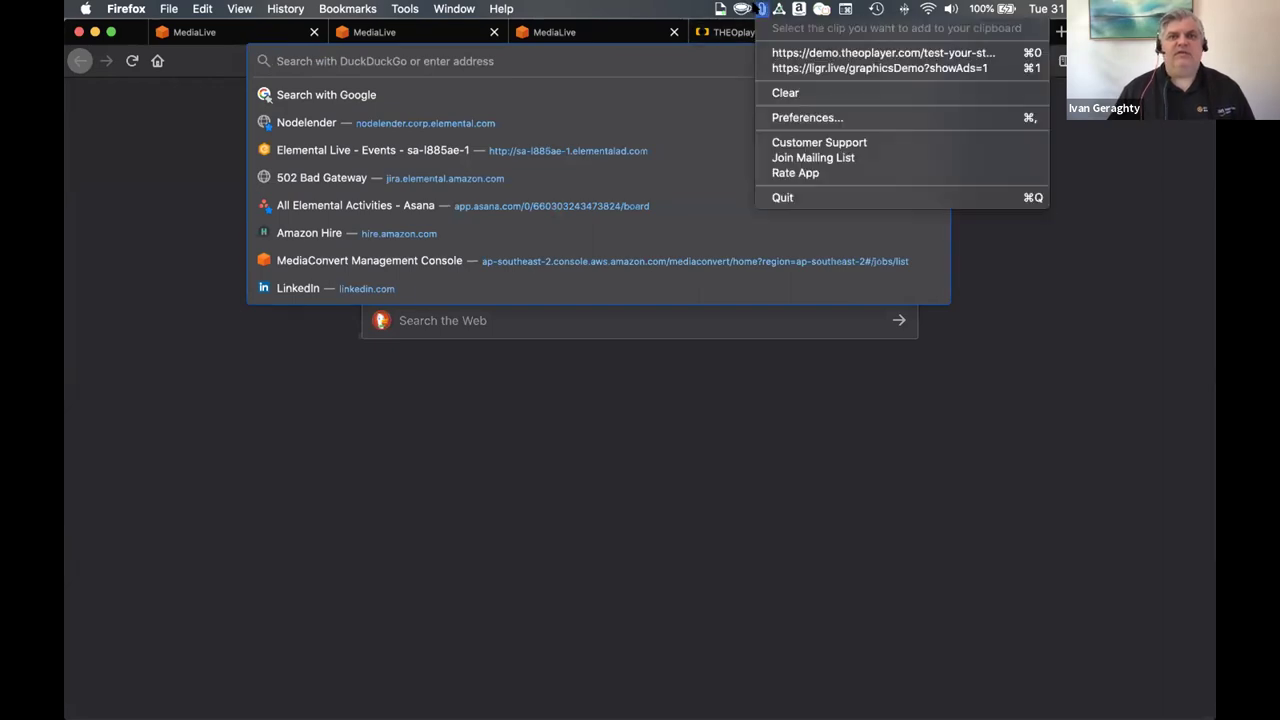
left_click(872, 68)
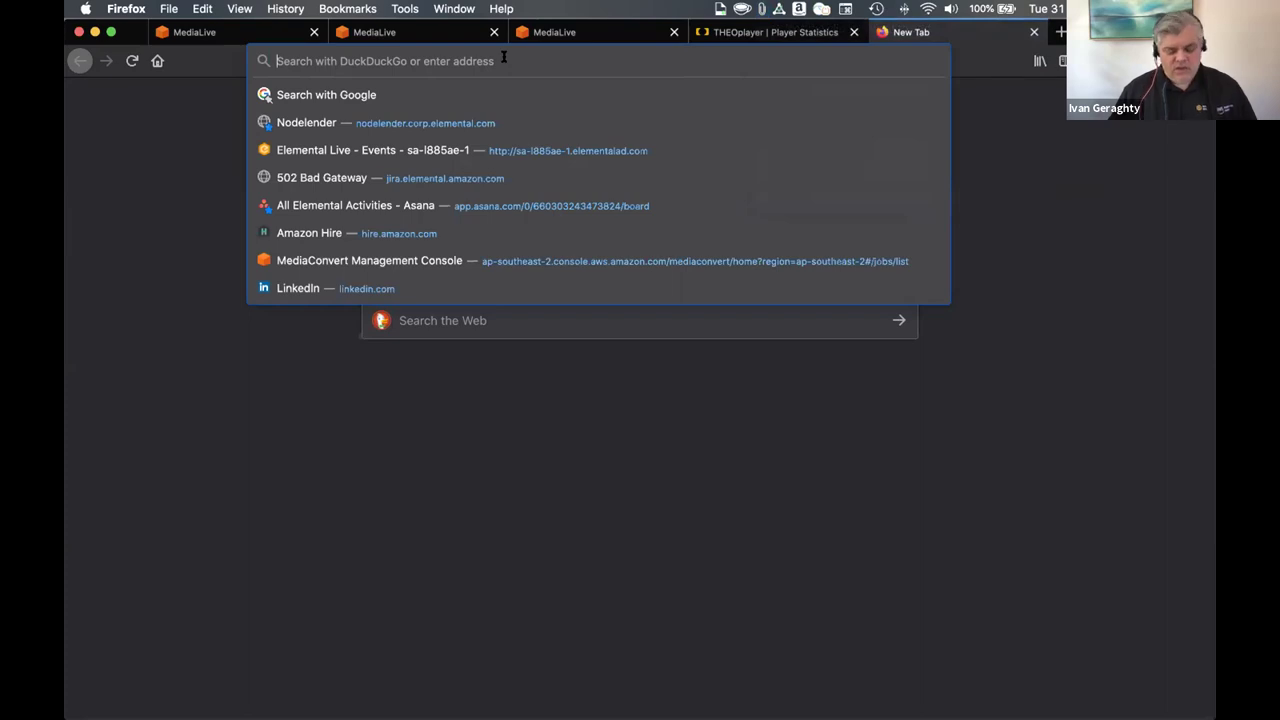
type("https://ligr.live/graphicsDemo?showAds=1")
key("Return")
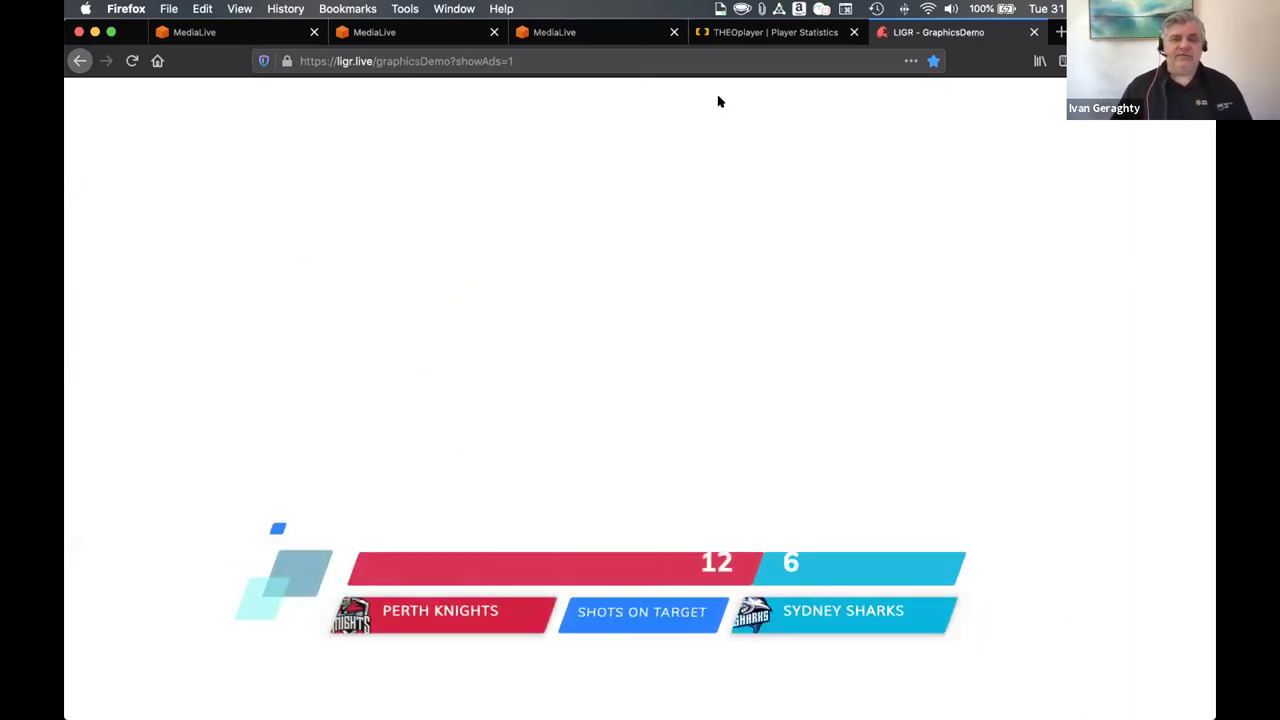
- Open the Digistor workflow from the MediaLive Workflow Wizard and check its channel state and resource creation statuses
left_click(422, 31)
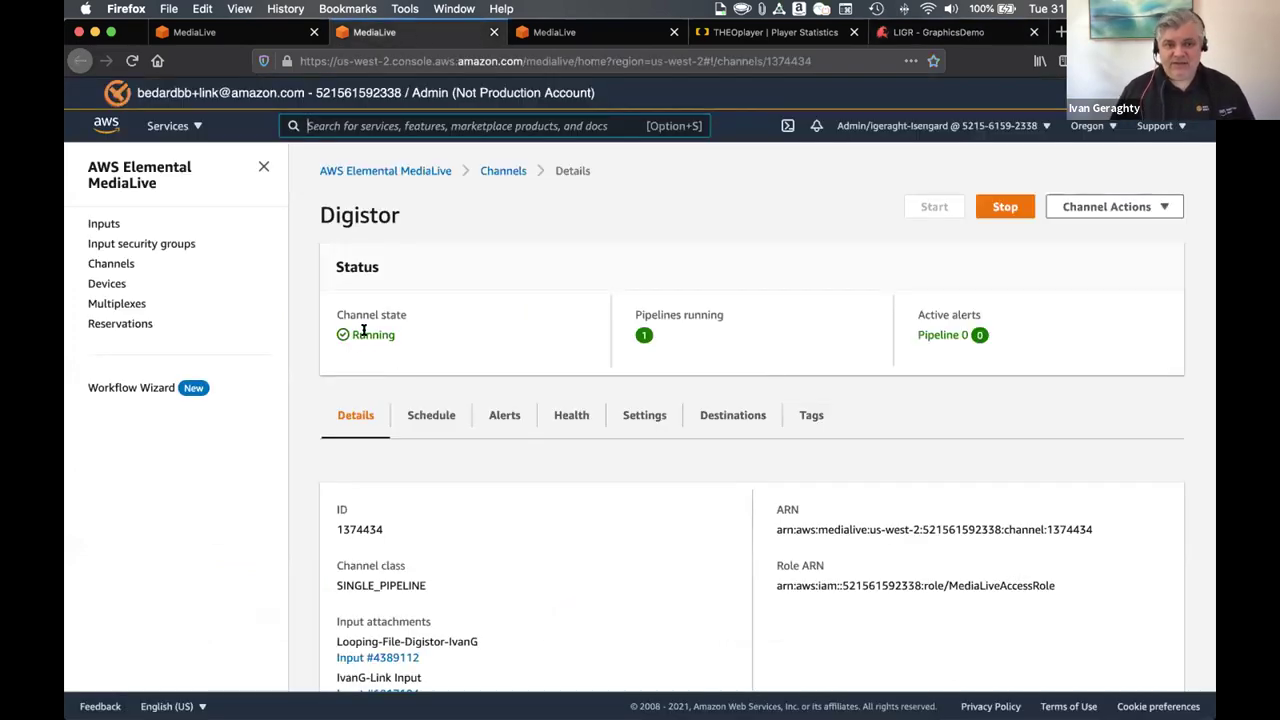
left_click(108, 387)
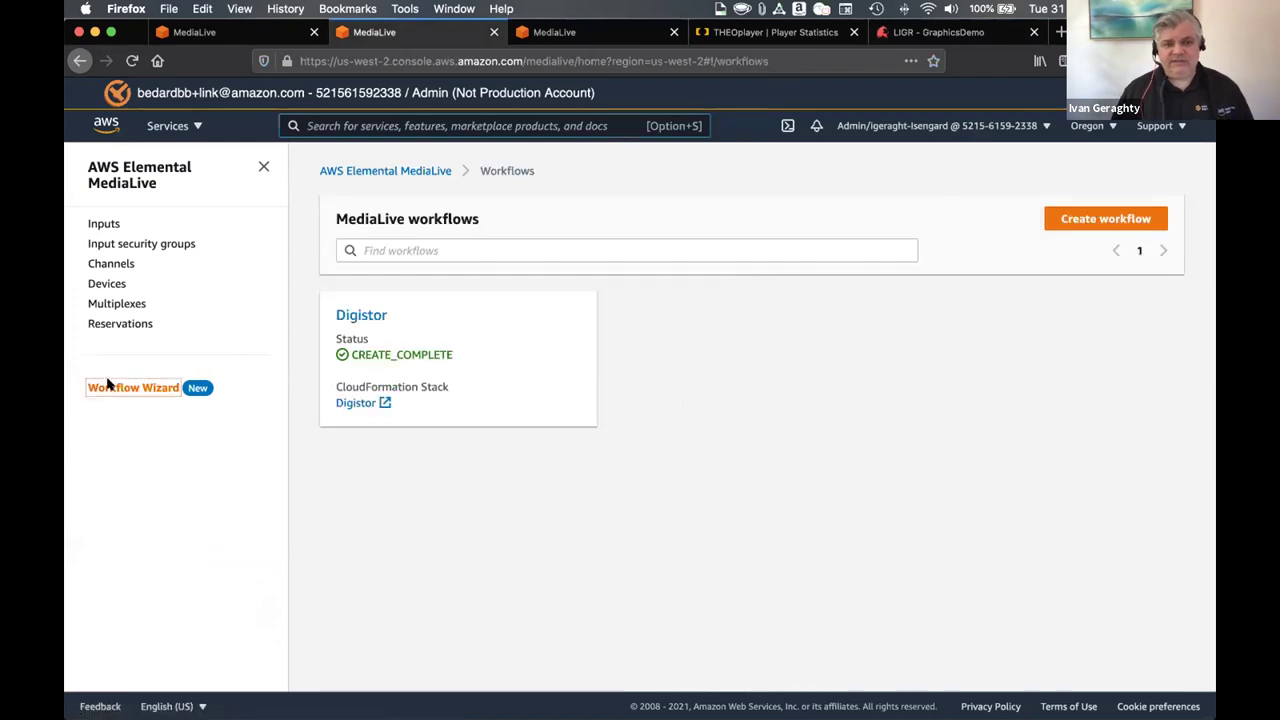
left_click(340, 315)
scroll(492, 372, "down", 3)
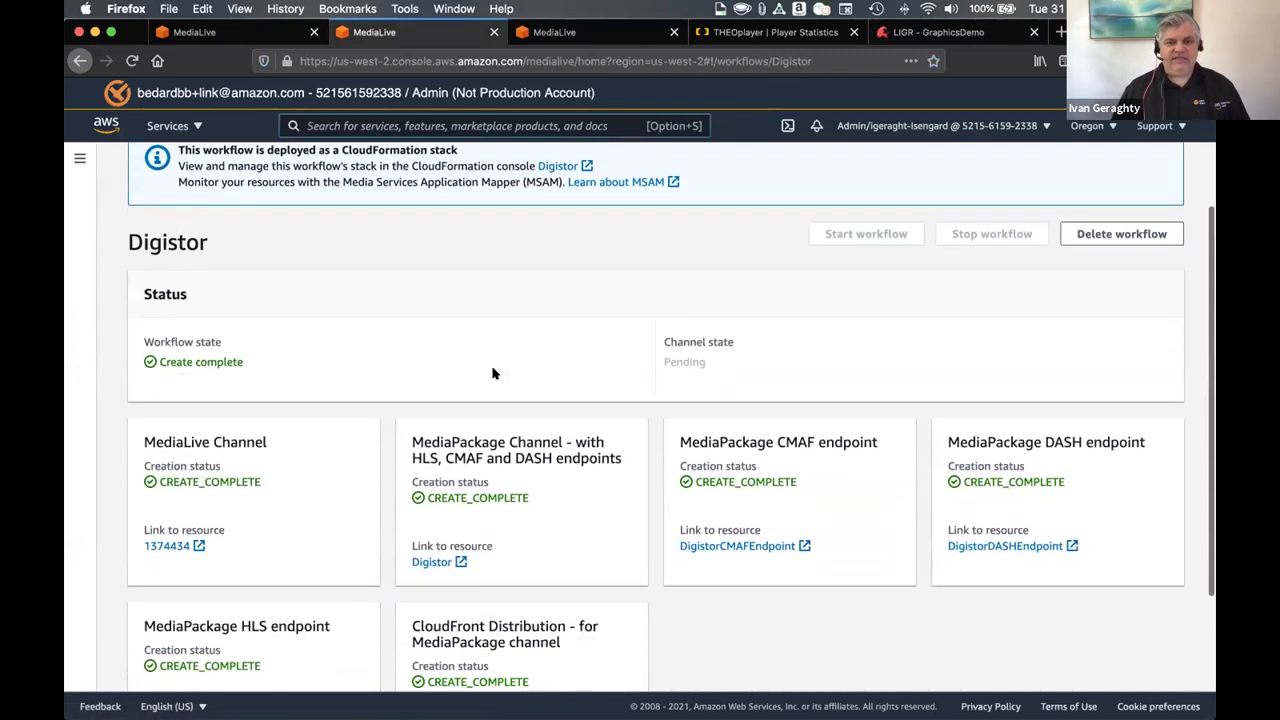
scroll(492, 372, "down", 1)
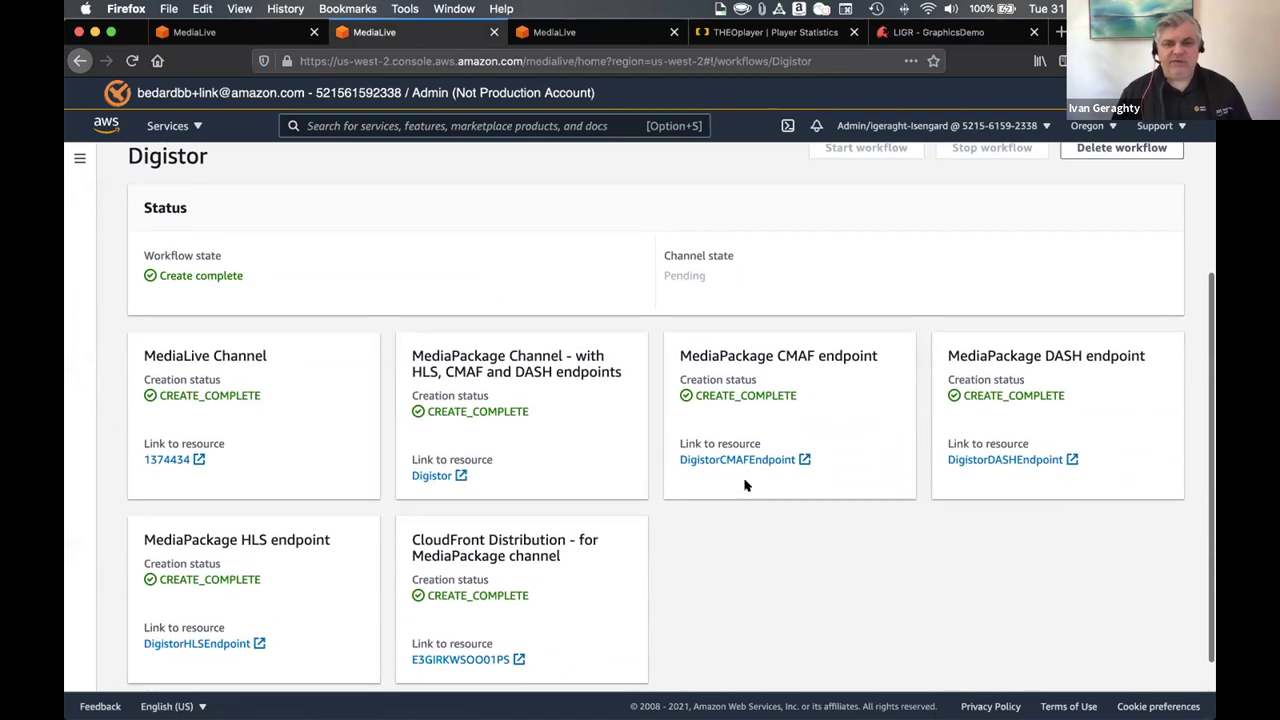
scroll(829, 549, "down", 1)
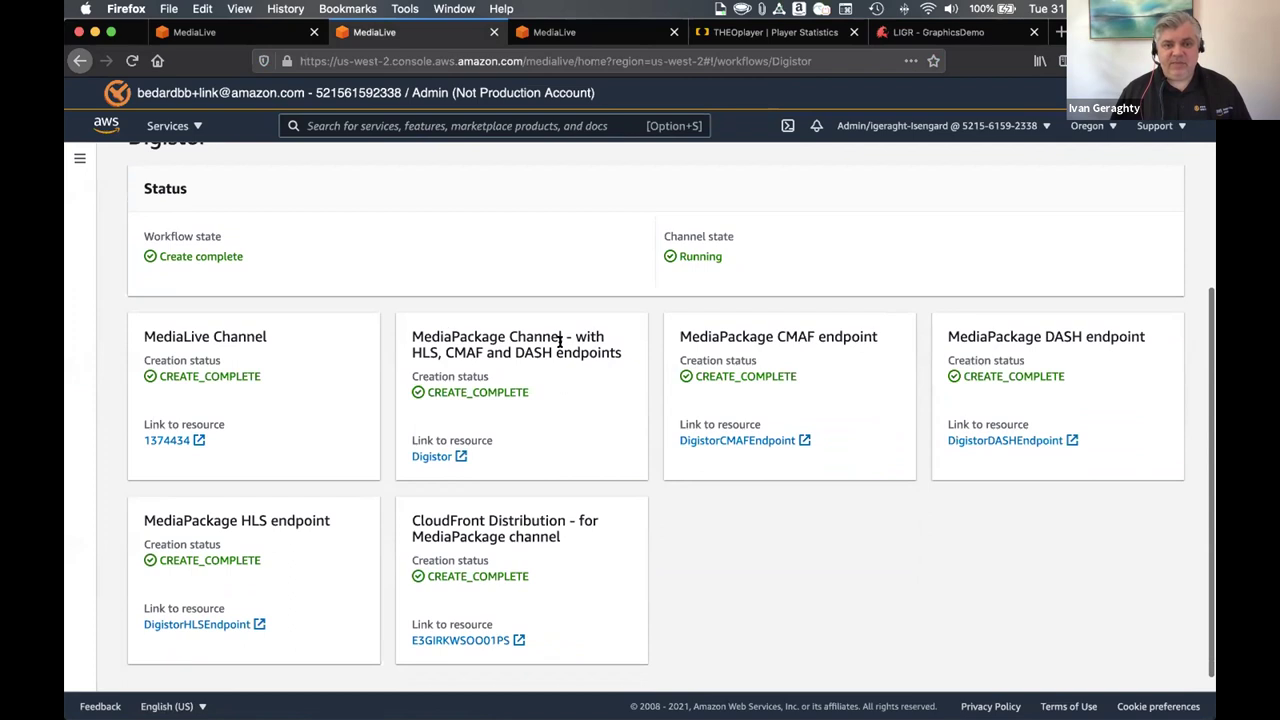
- Open the Digistor MediaPackage channel from the workflow's resources and examine its CMAF, DASH and HLS endpoints
left_click(432, 456)
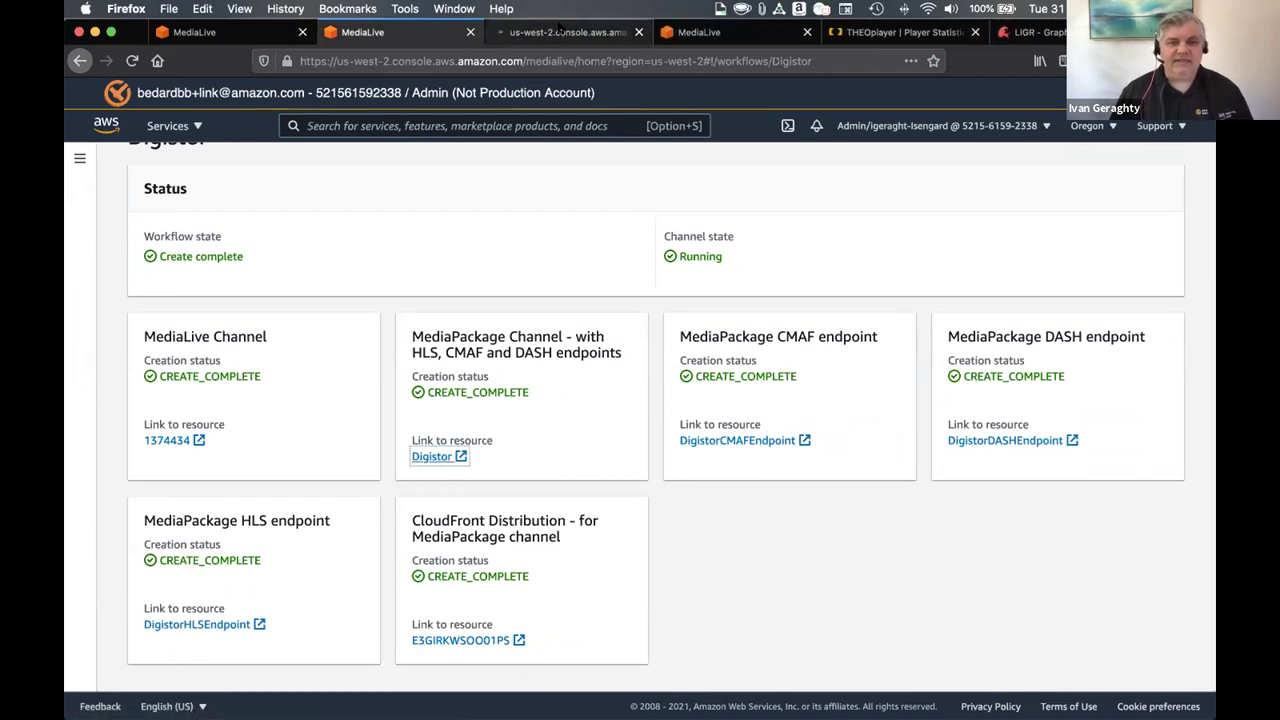
left_click(558, 32)
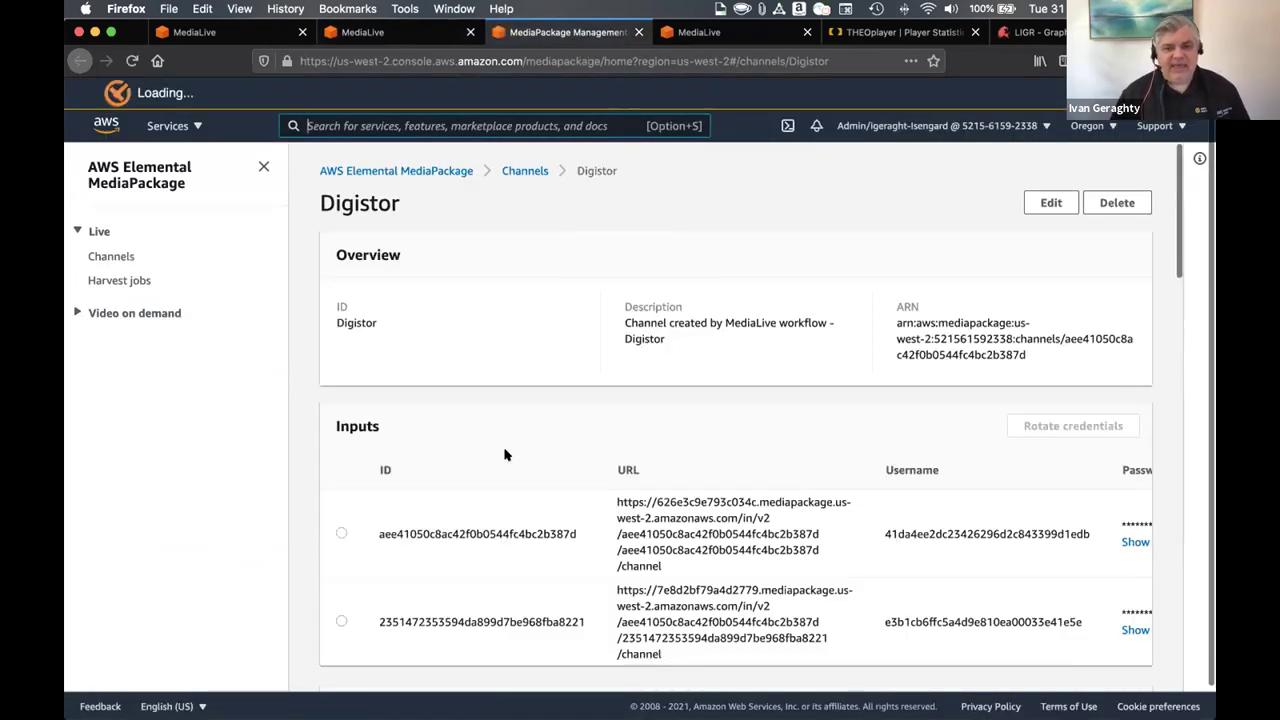
scroll(527, 428, "down", 5)
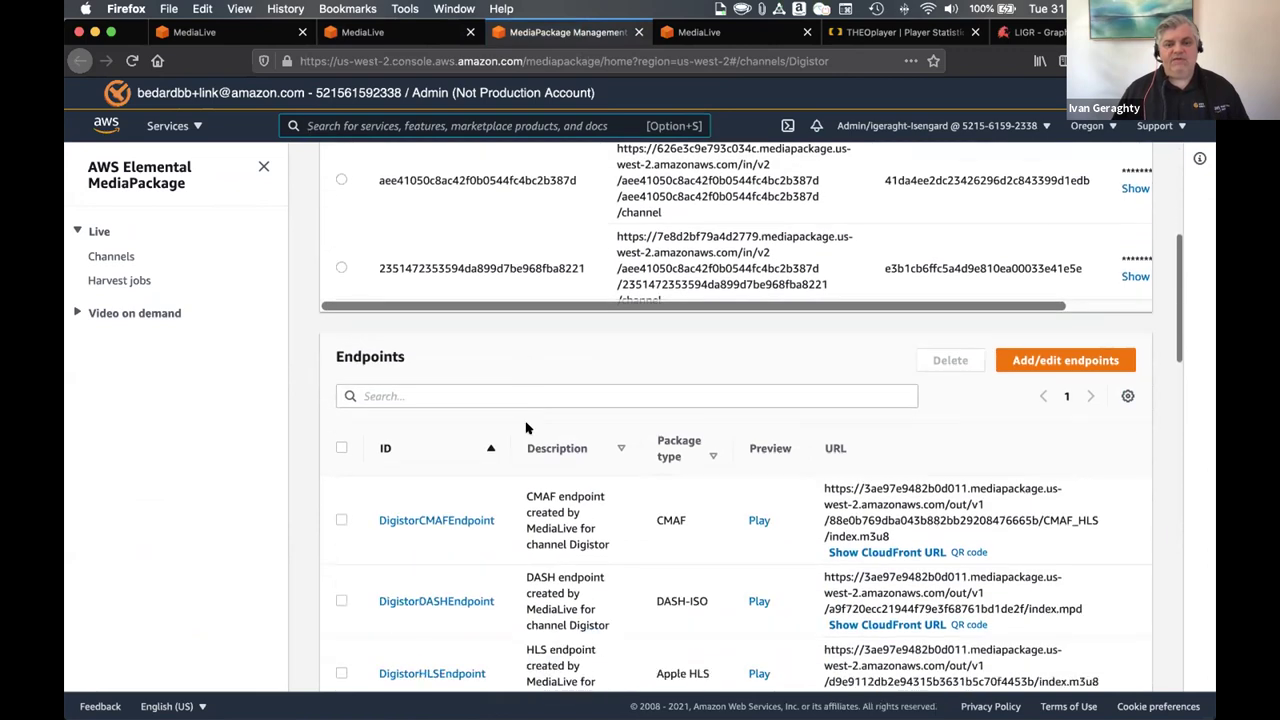
scroll(527, 421, "down", 2)
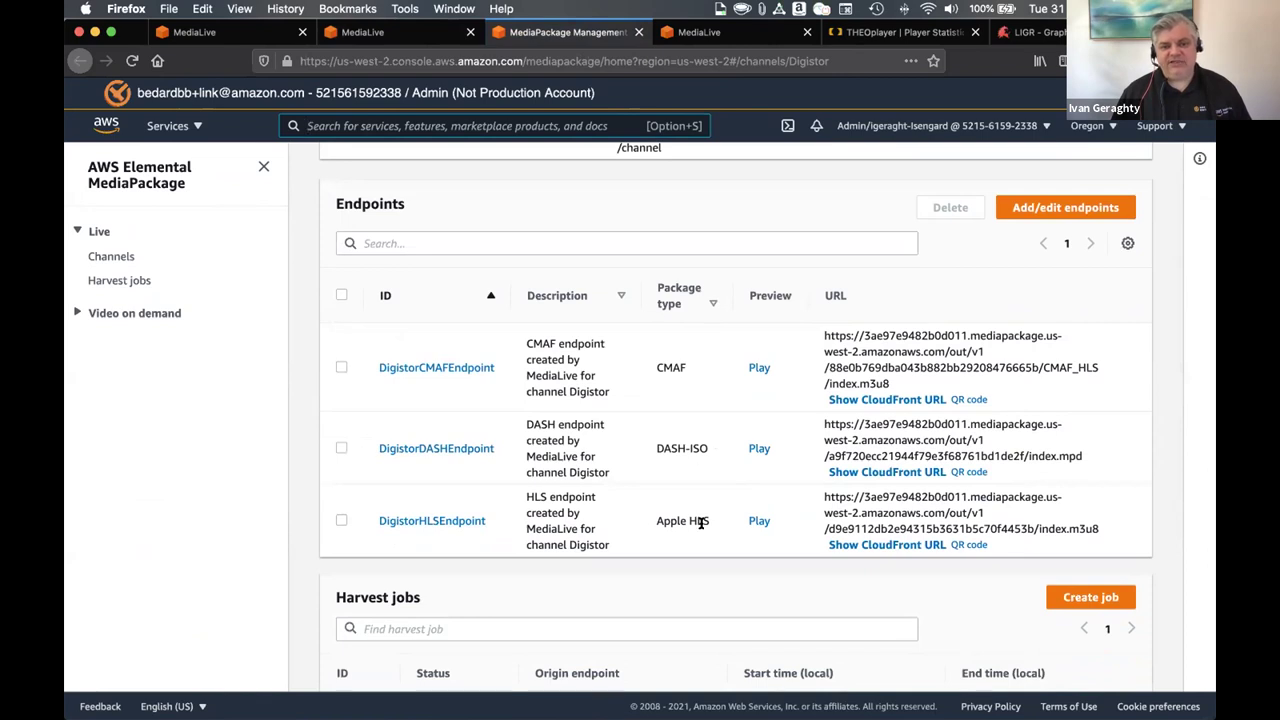
scroll(633, 424, "down", 2)
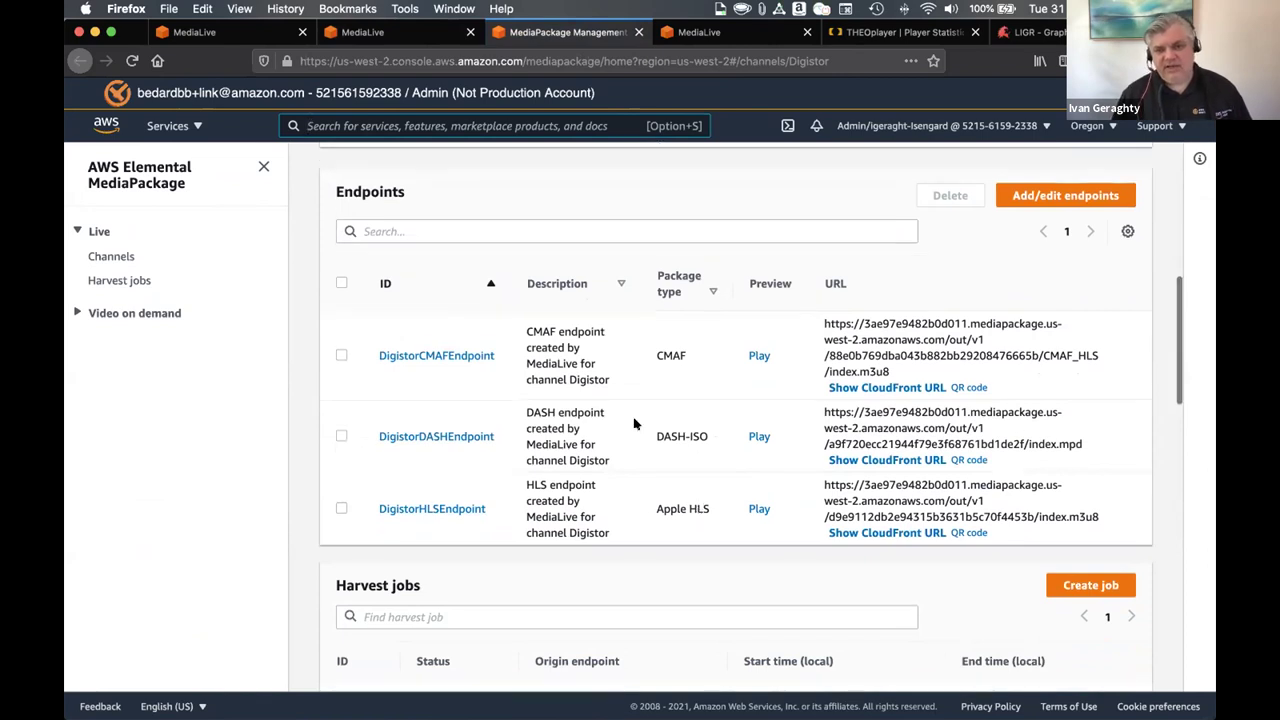
scroll(633, 424, "down", 2)
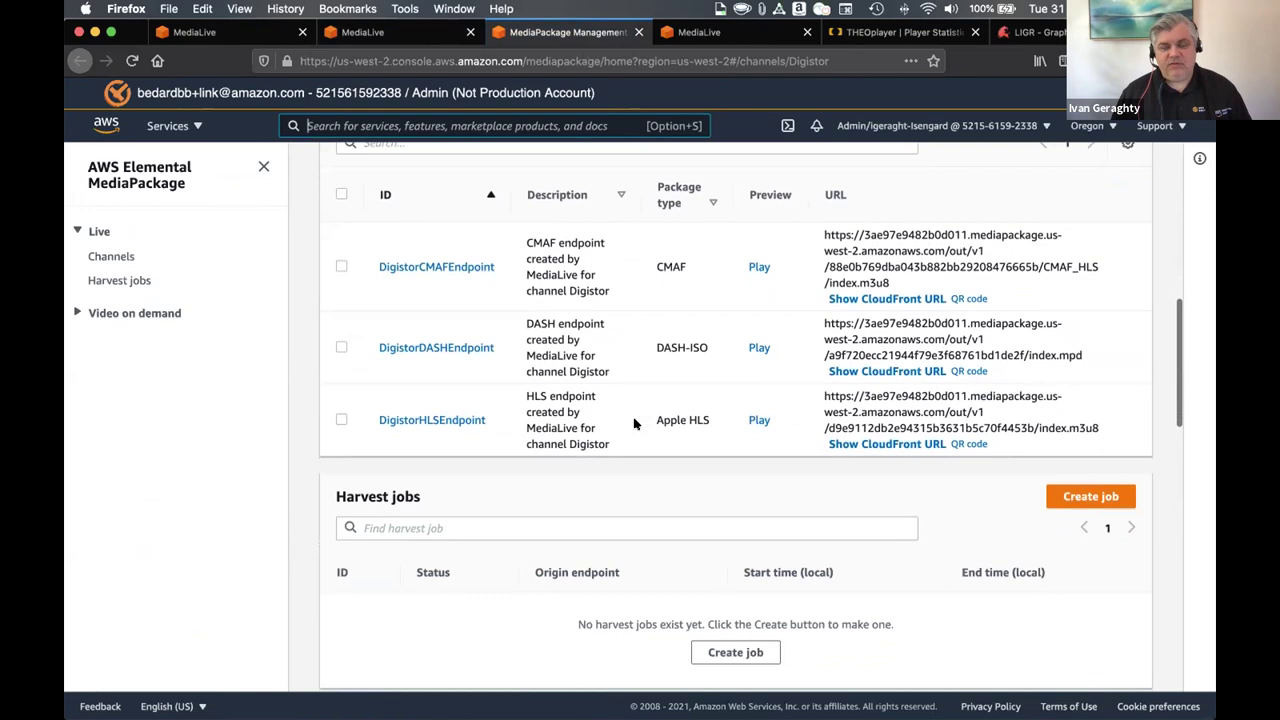
scroll(634, 423, "down", 1)
scroll(640, 420, "up", 2)
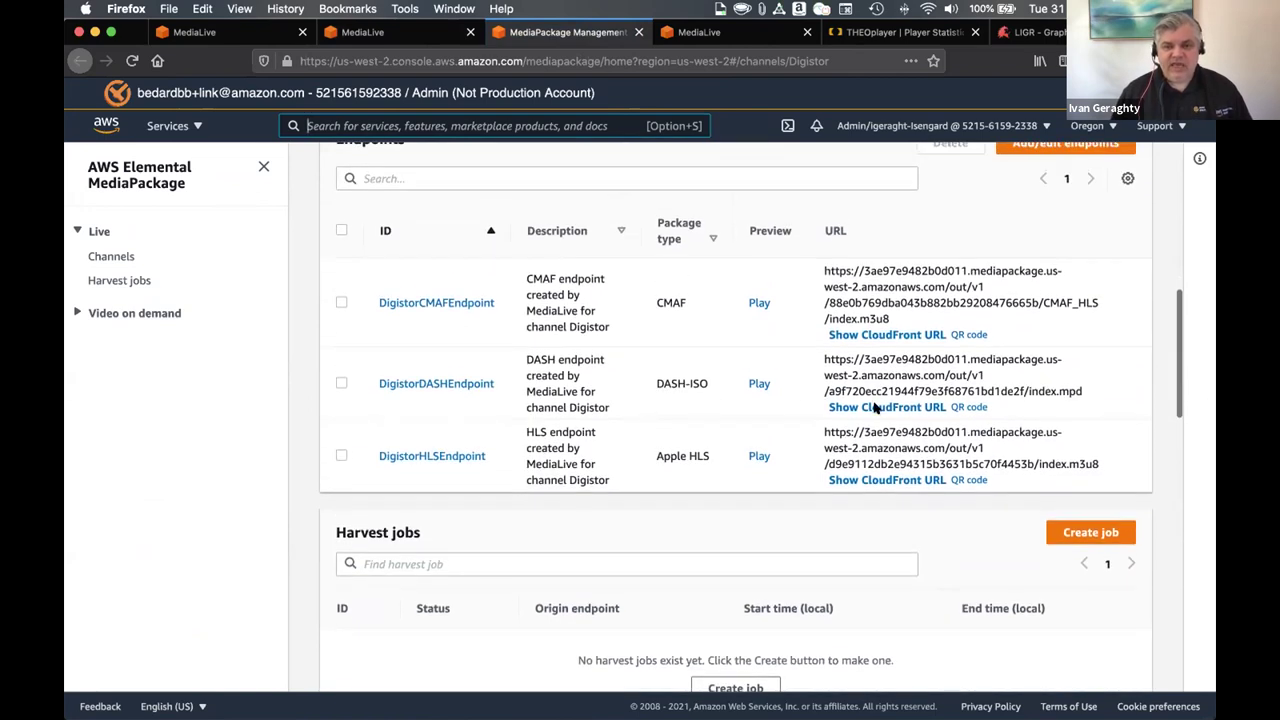
- Show the CloudFront URL of DigistorHLSEndpoint and copy it
left_click(865, 480)
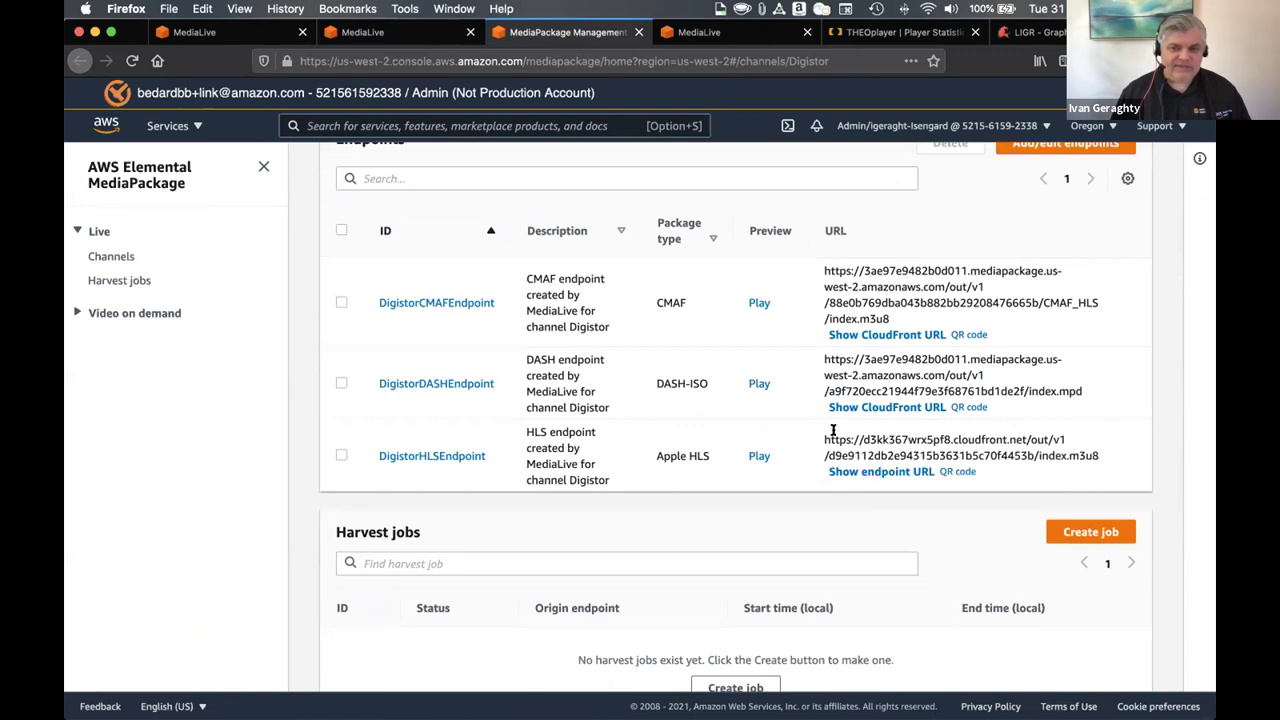
left_click_drag(822, 433, 1100, 456)
key("super+c")
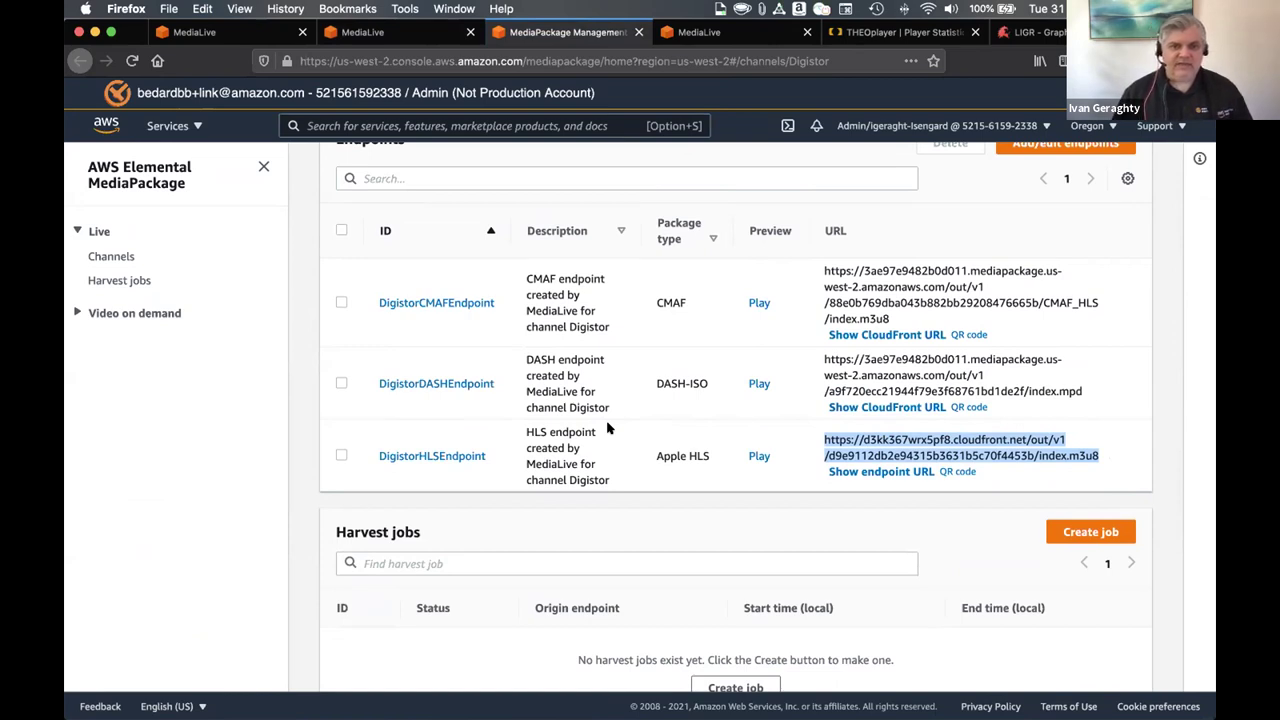
left_click(254, 436)
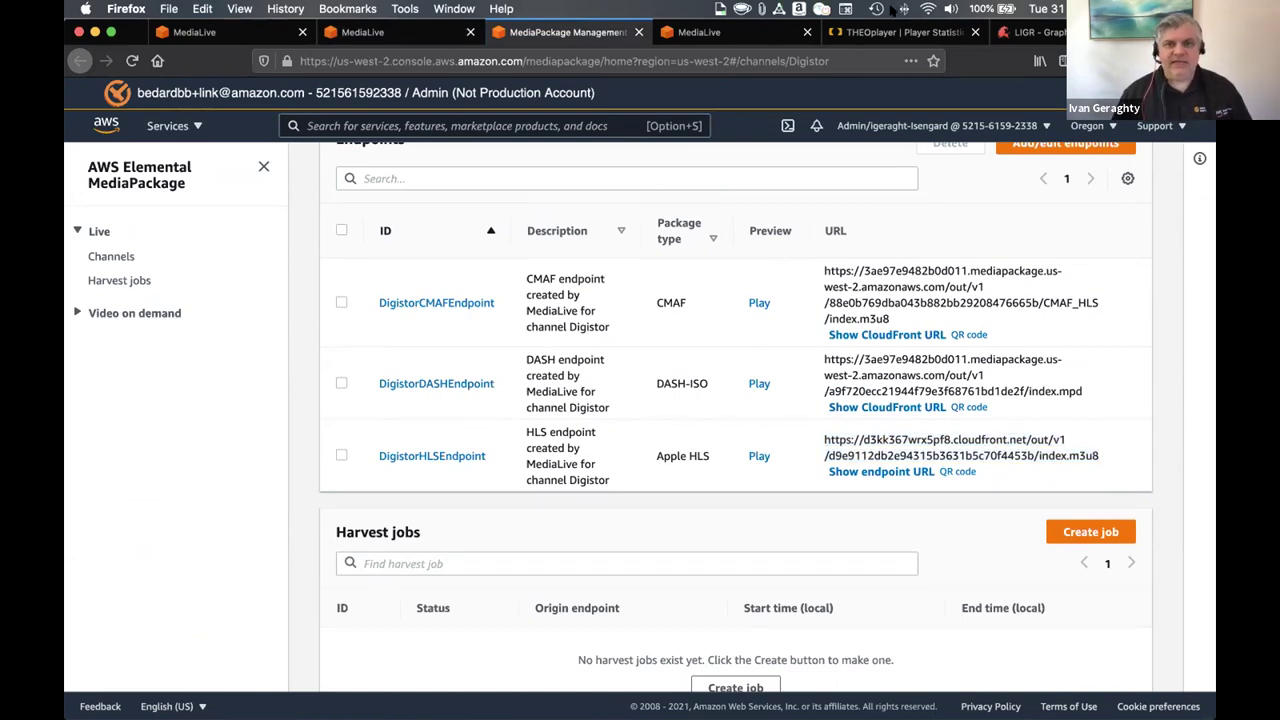
- Replace the stream address on the THEOplayer test page with the copied CloudFront HLS URL and load the stream
left_click(878, 33)
mouse_move(497, 117)
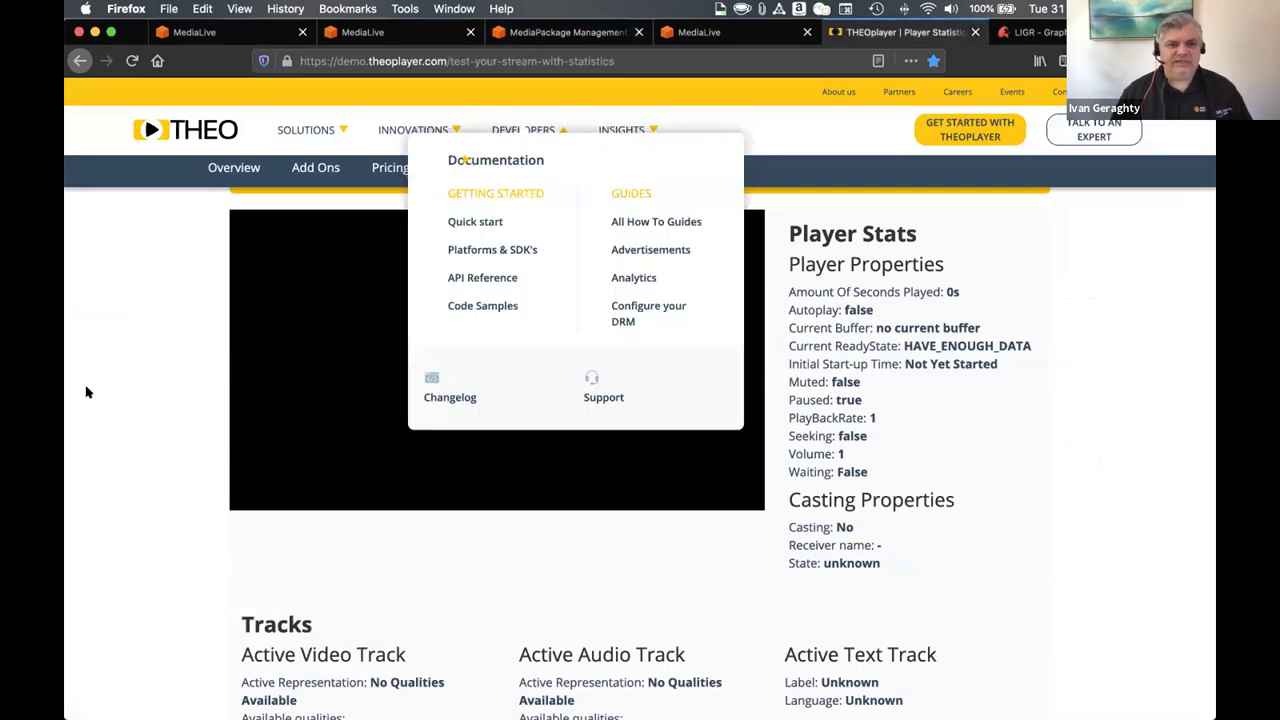
scroll(146, 408, "up", 3)
left_click_drag(571, 297, 187, 290)
key("super+v")
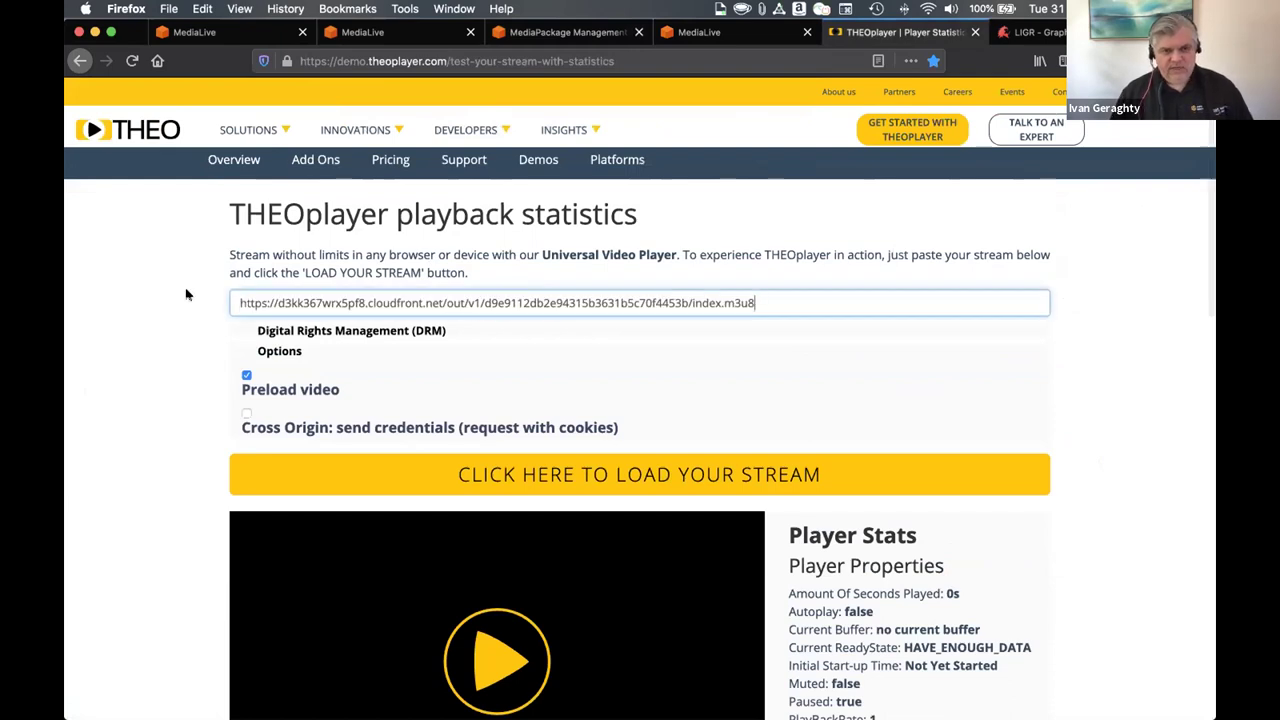
left_click(548, 474)
- Play the loaded Digistor live stream in THEOplayer and mute its audio
scroll(75, 451, "down", 3)
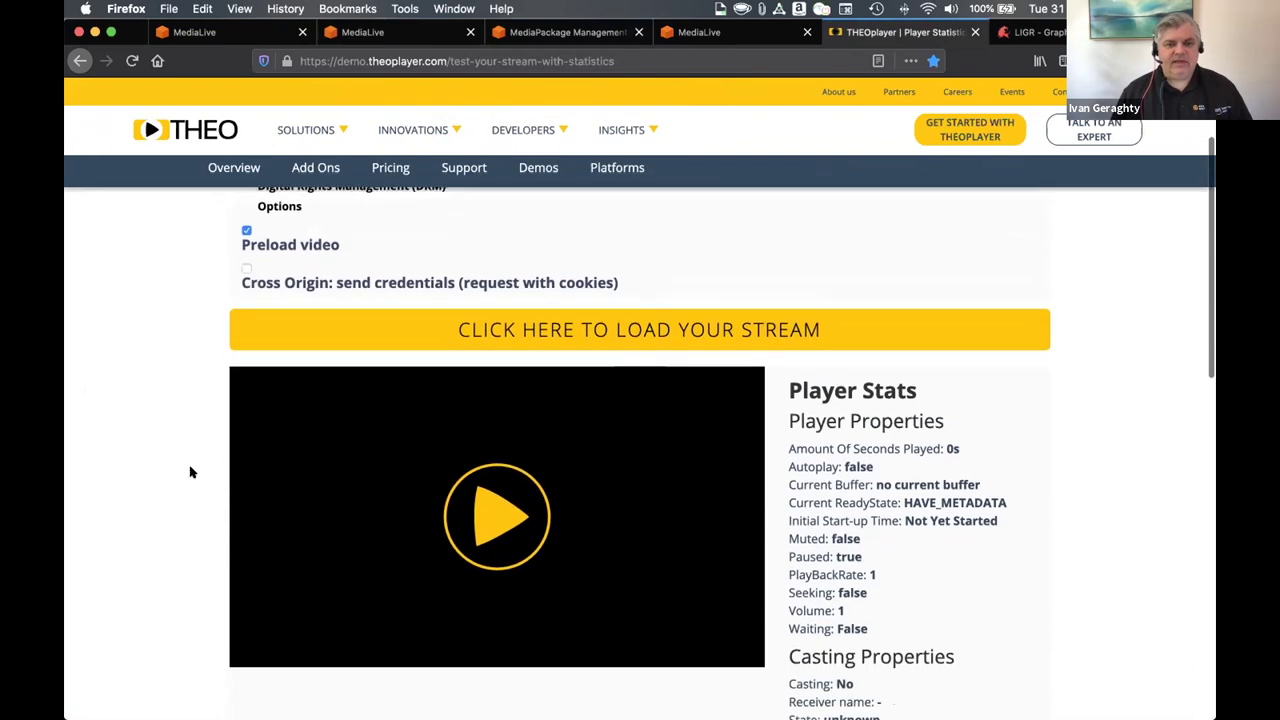
left_click(497, 515)
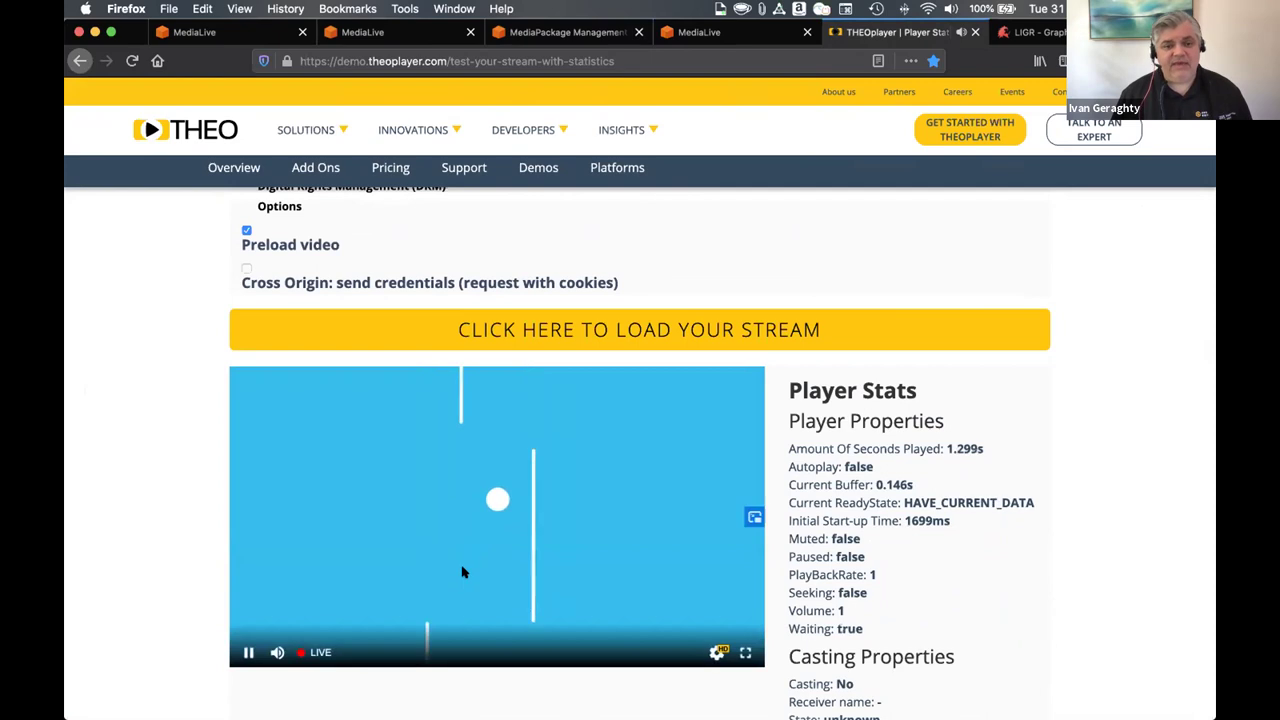
left_click(277, 652)
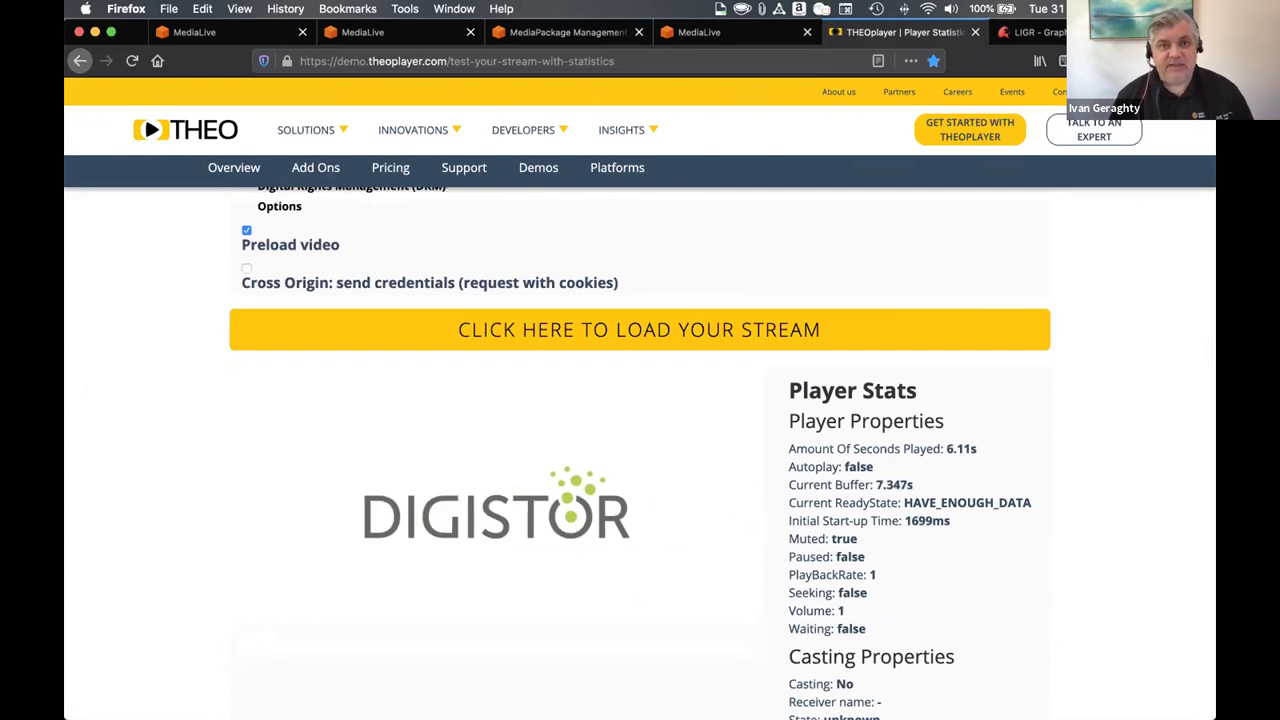
- Return to the MediaPackage channel, display the QR code for the HLS endpoint's CloudFront URL and close it
mouse_move(523, 130)
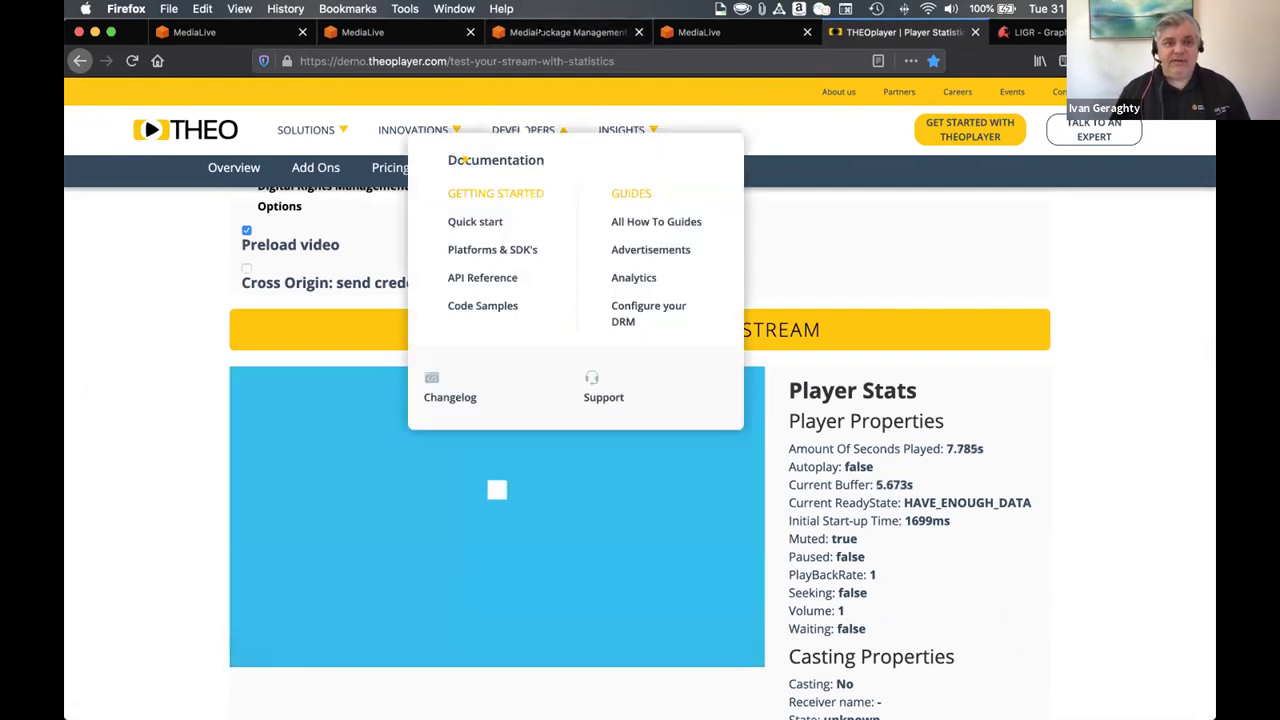
left_click(530, 32)
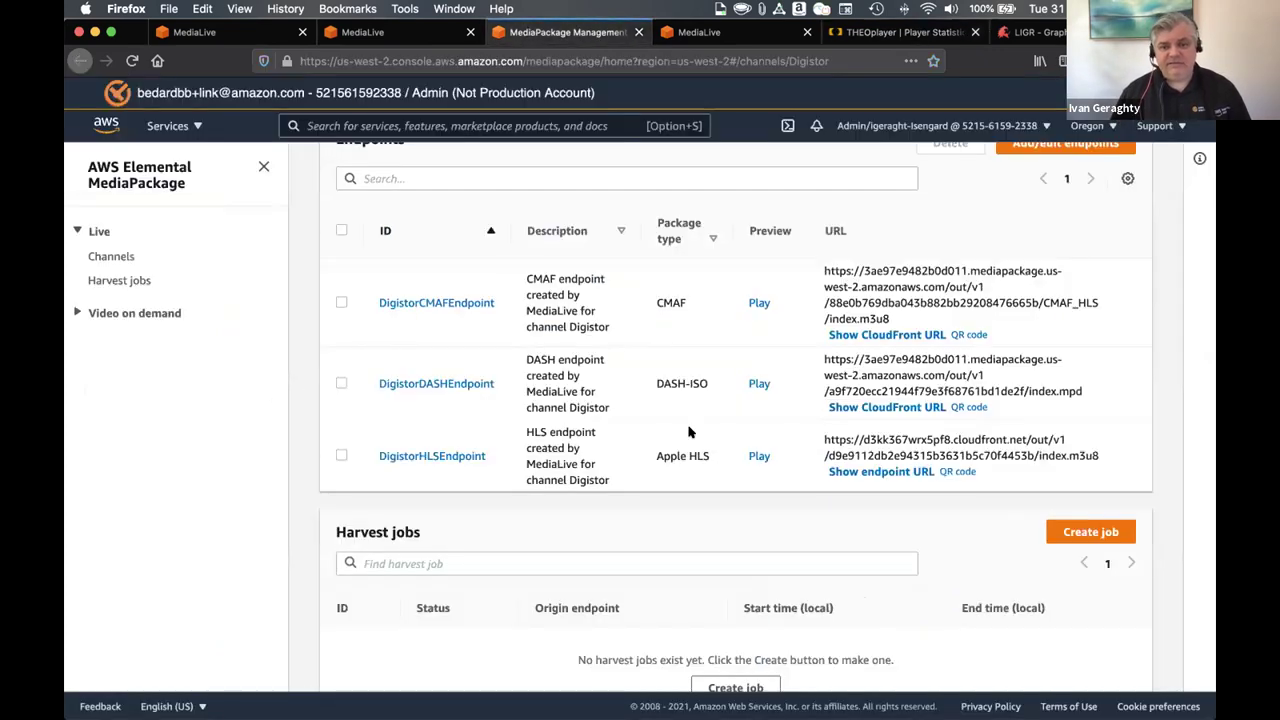
left_click(957, 471)
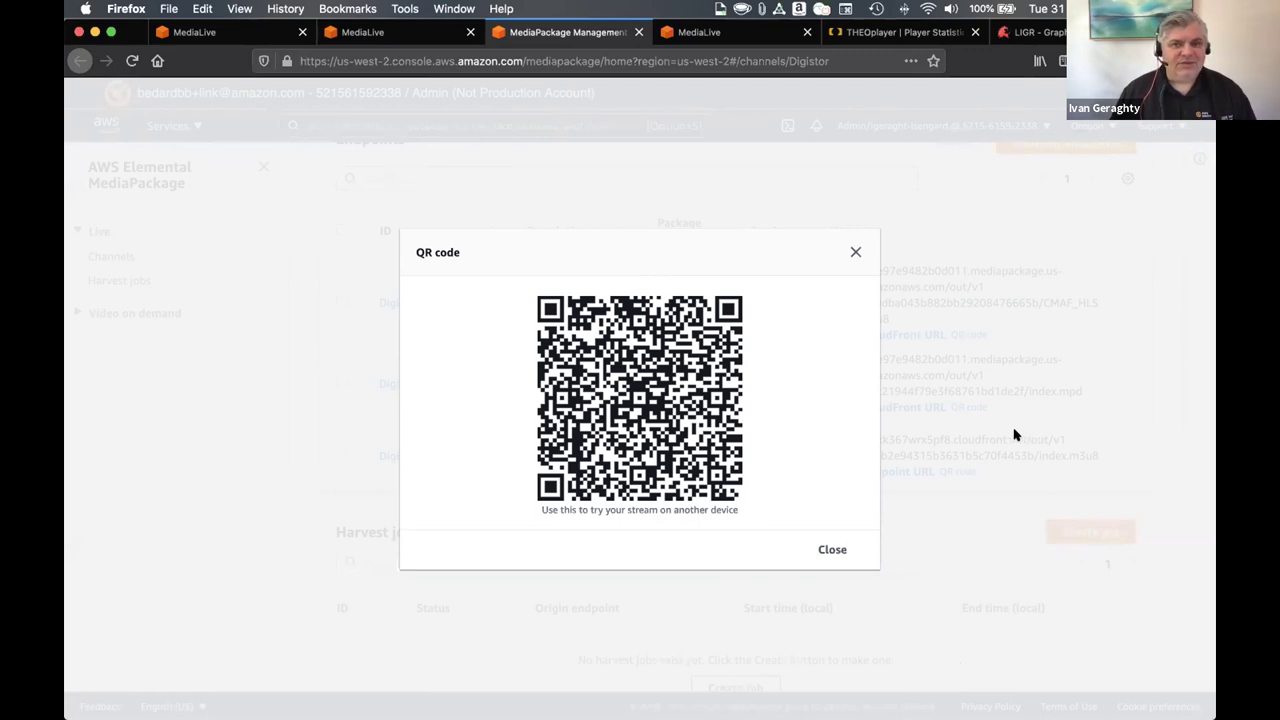
left_click(852, 252)
- Close the LIGR graphics demo page and the MediaLive input devices page
left_click(1050, 32)
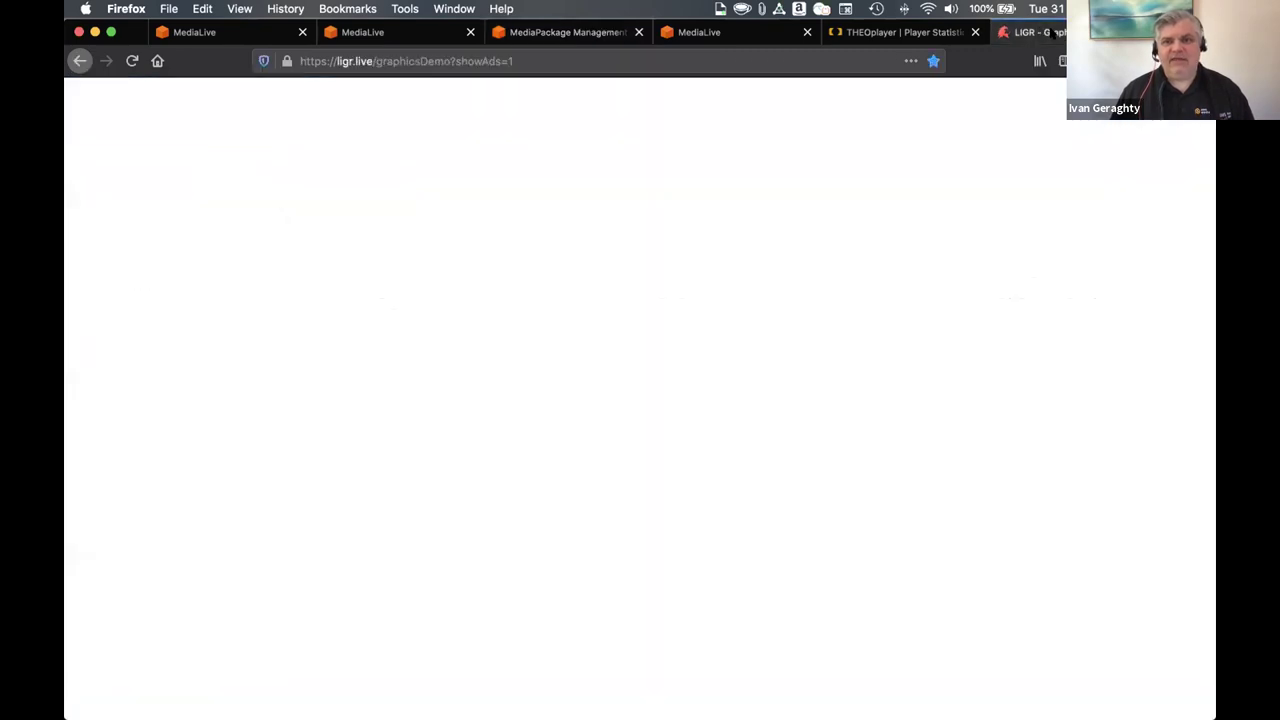
key("super+w")
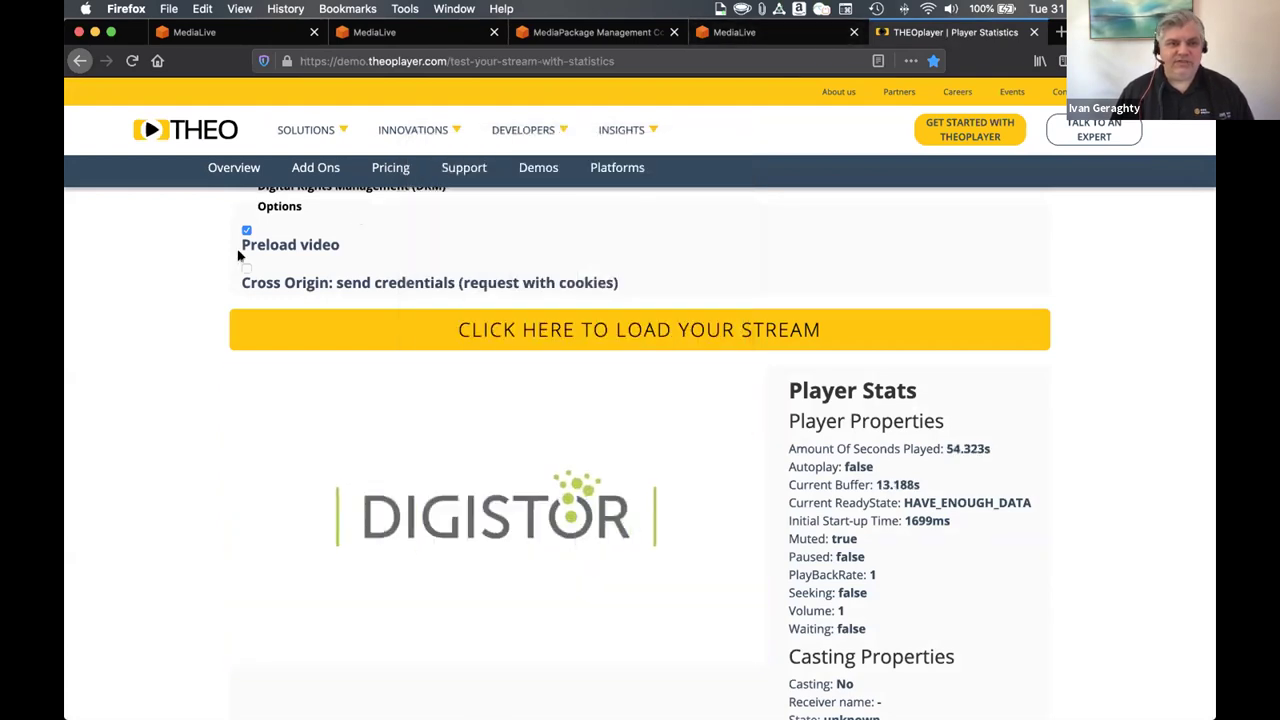
left_click(760, 34)
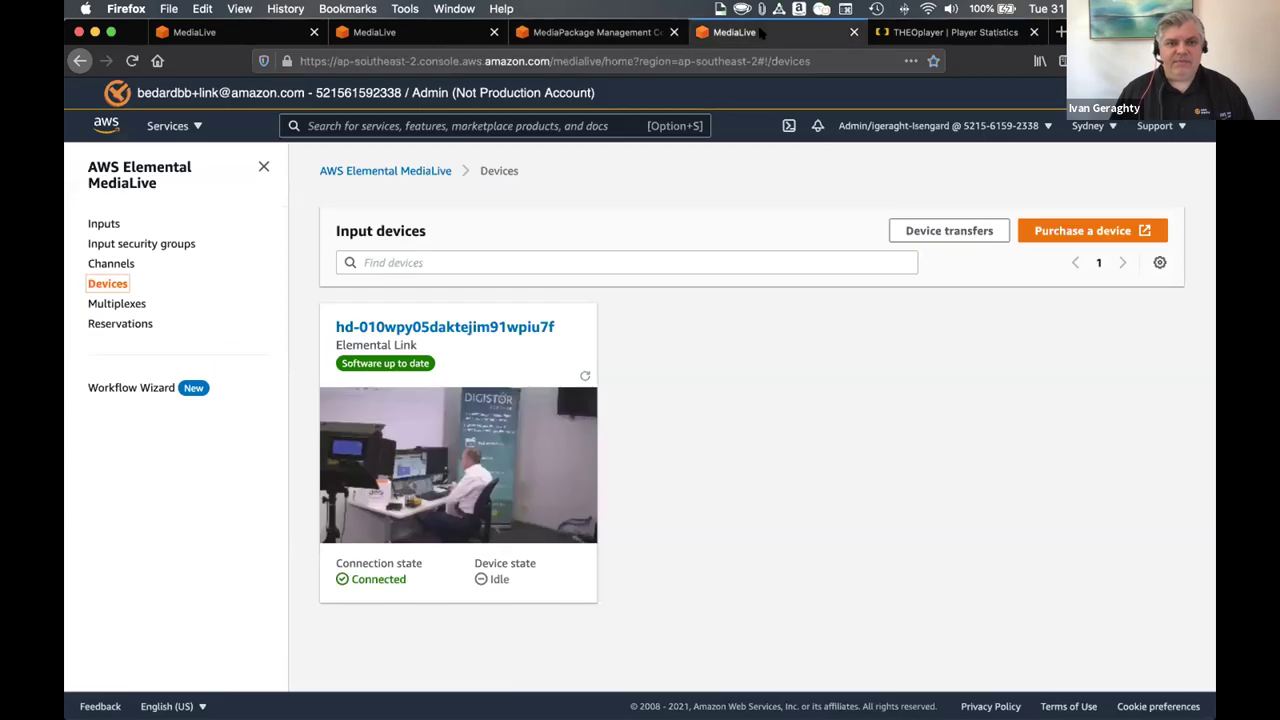
left_click(853, 33)
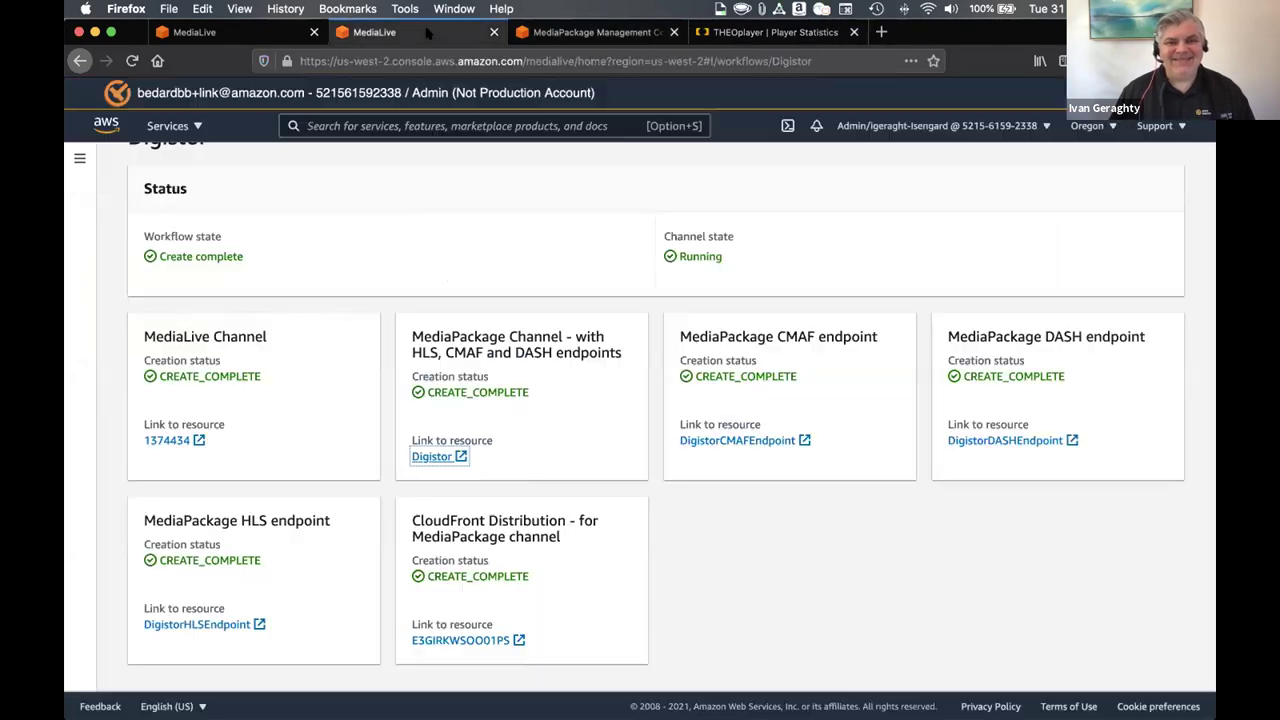
- Return to the Digistor workflow page and review its running state and resource links
left_click(430, 33)
scroll(275, 395, "up", 3)
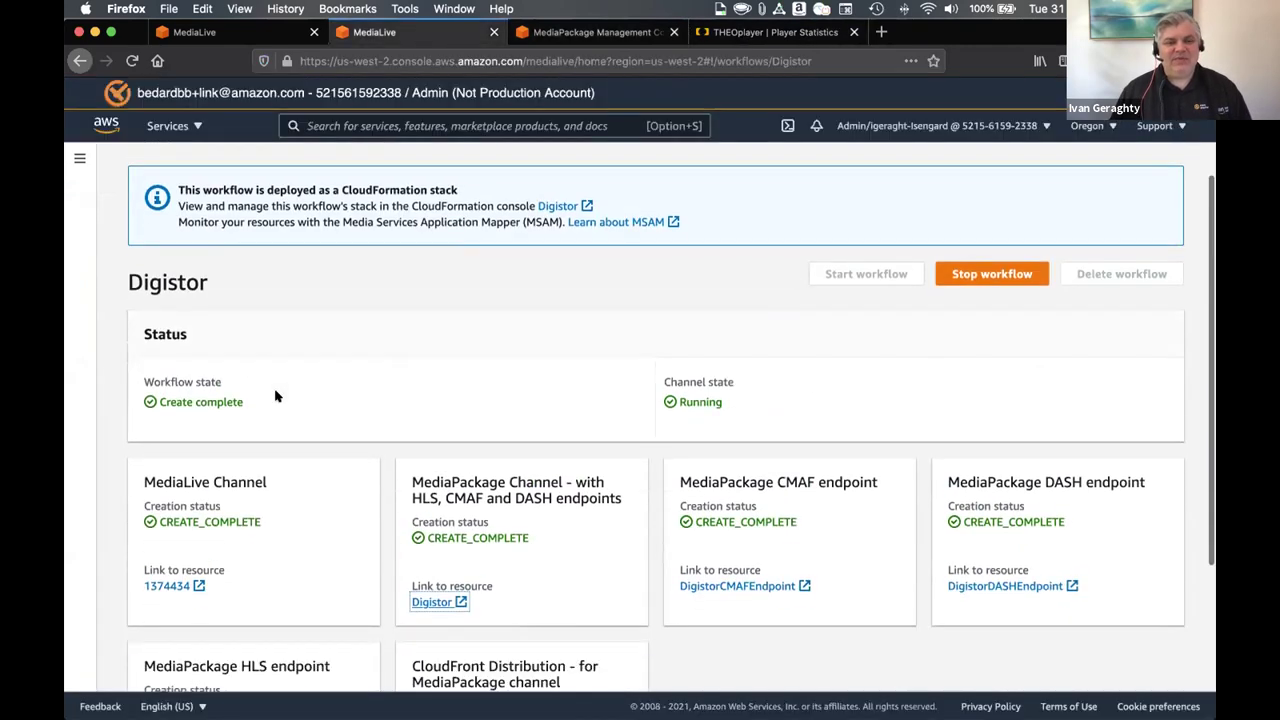
scroll(230, 425, "down", 3)
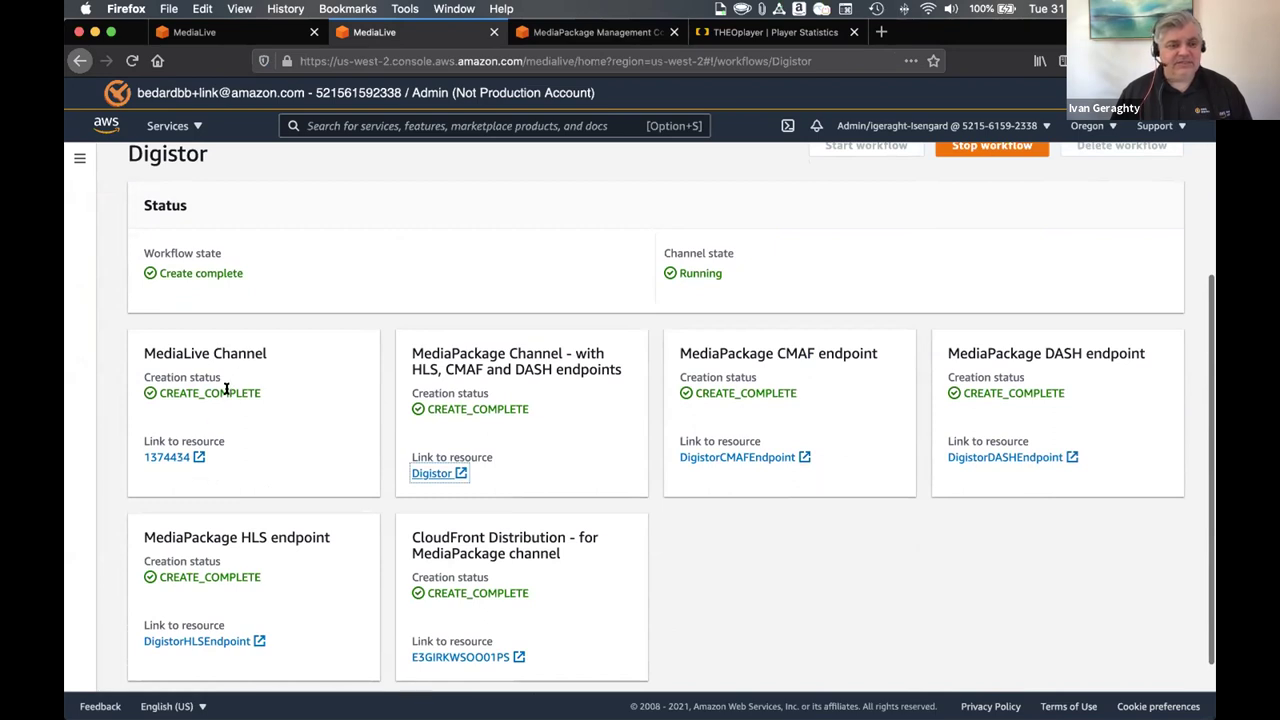
- Open the Digistor MediaLive channel's schedule and start a new action named sw-01 with the Immediate start type
left_click(168, 457)
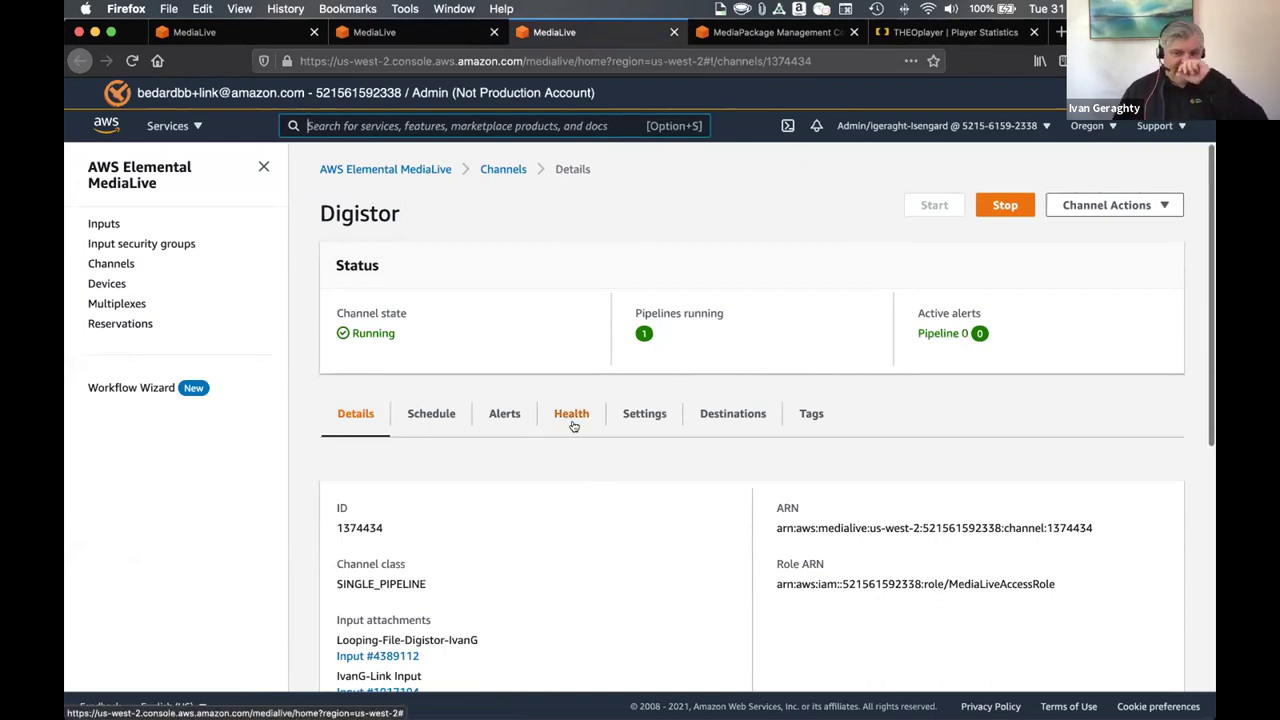
left_click(436, 416)
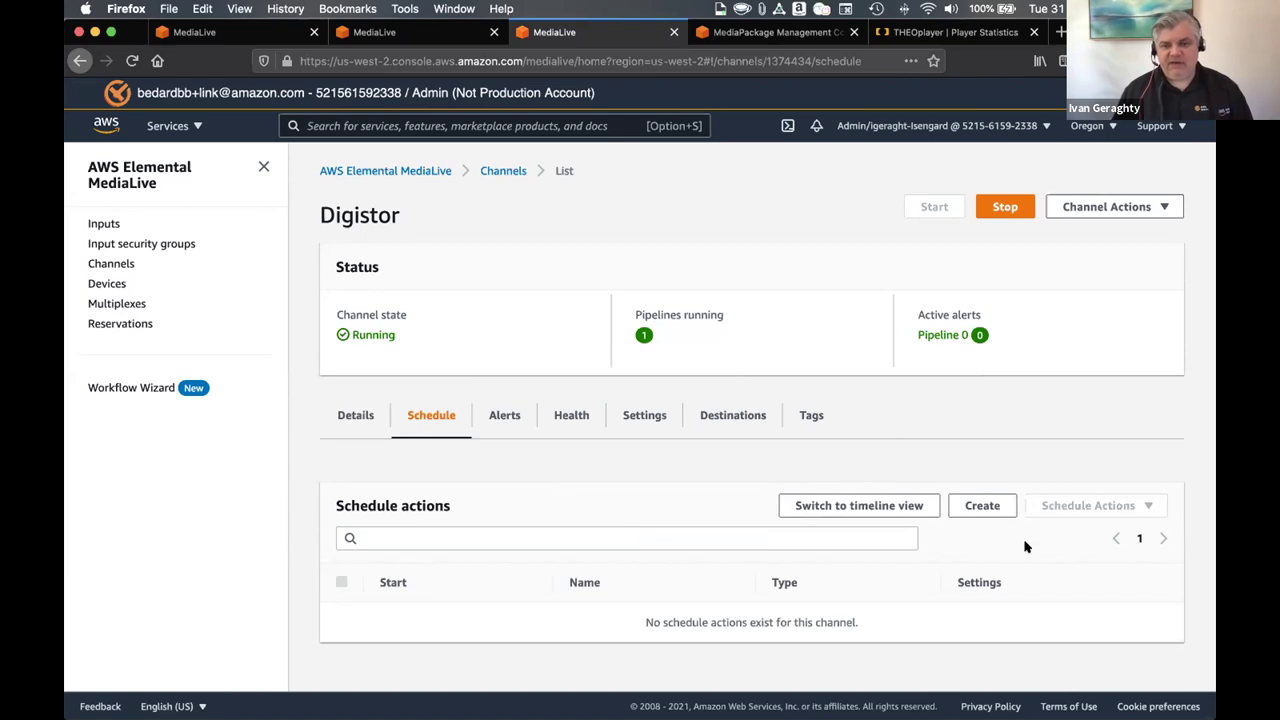
left_click(978, 505)
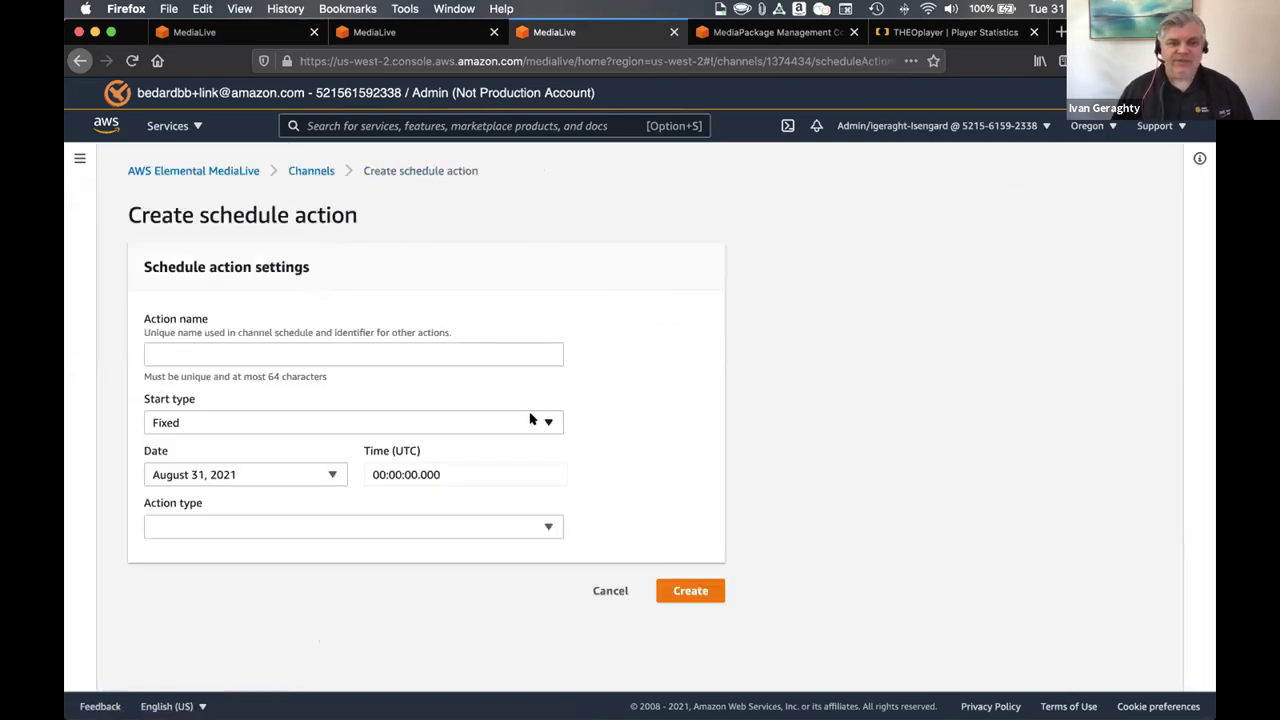
left_click(273, 355)
type("sw-01")
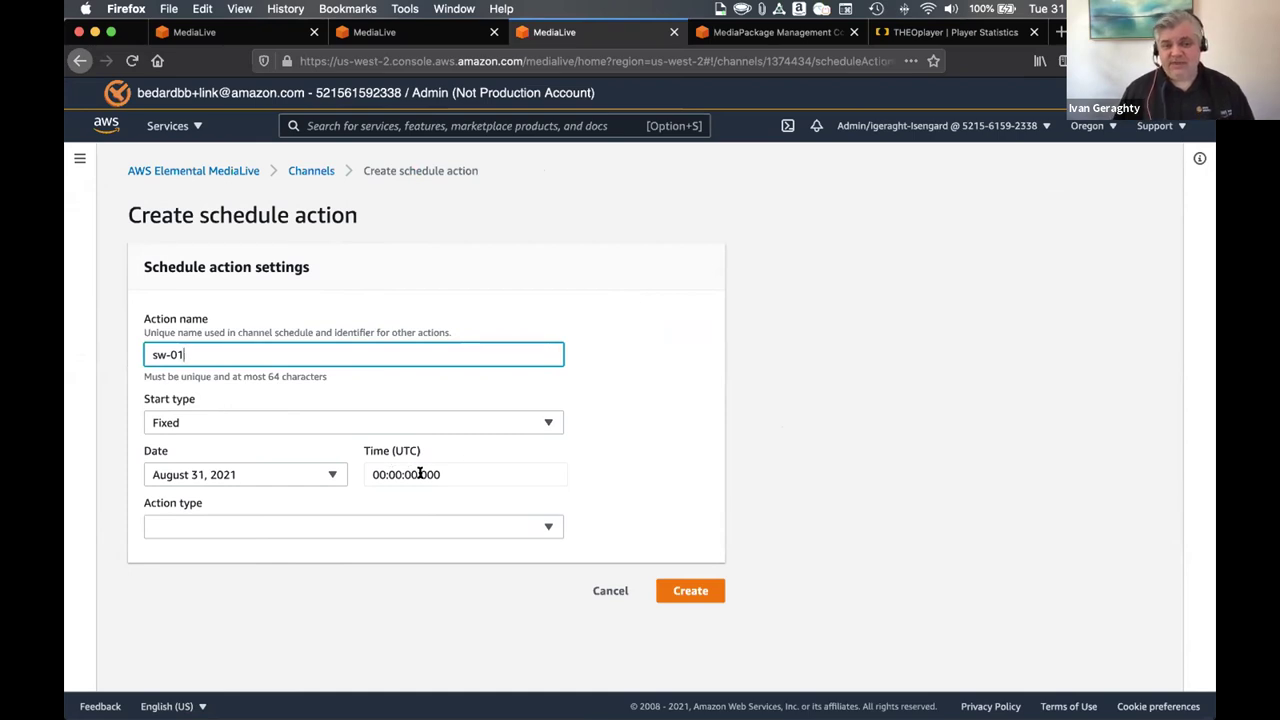
left_click(300, 422)
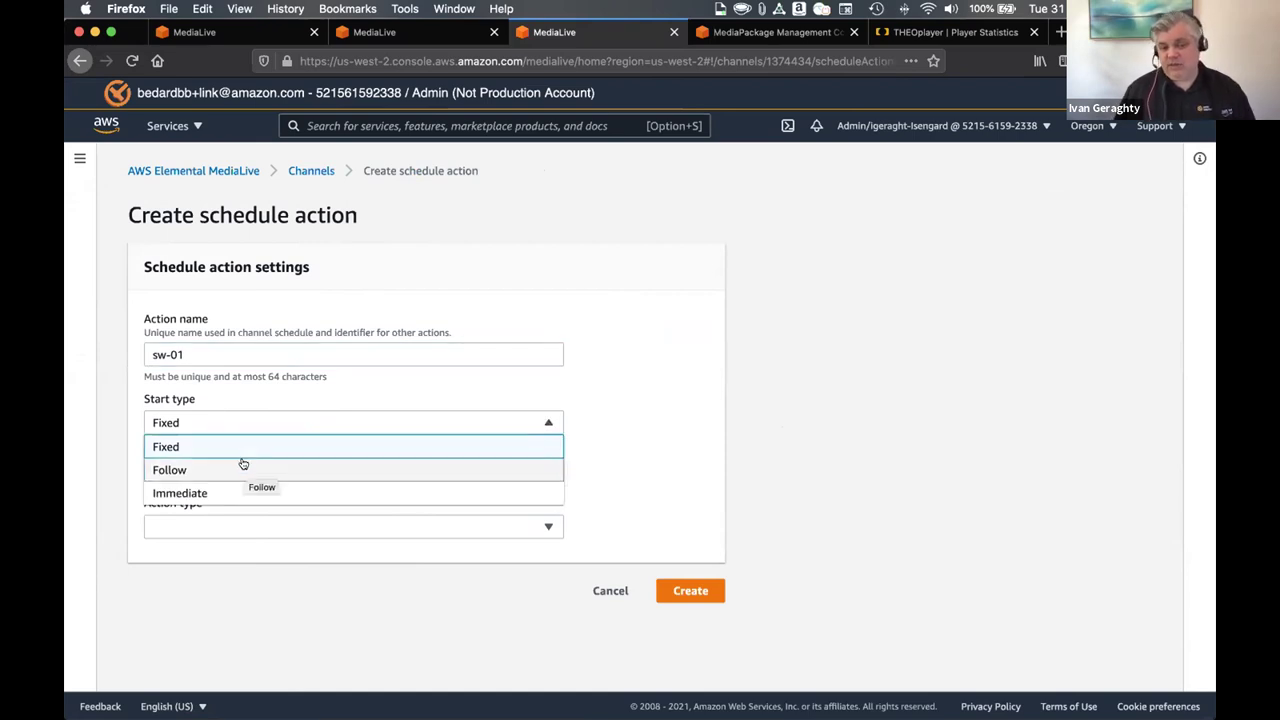
left_click(214, 493)
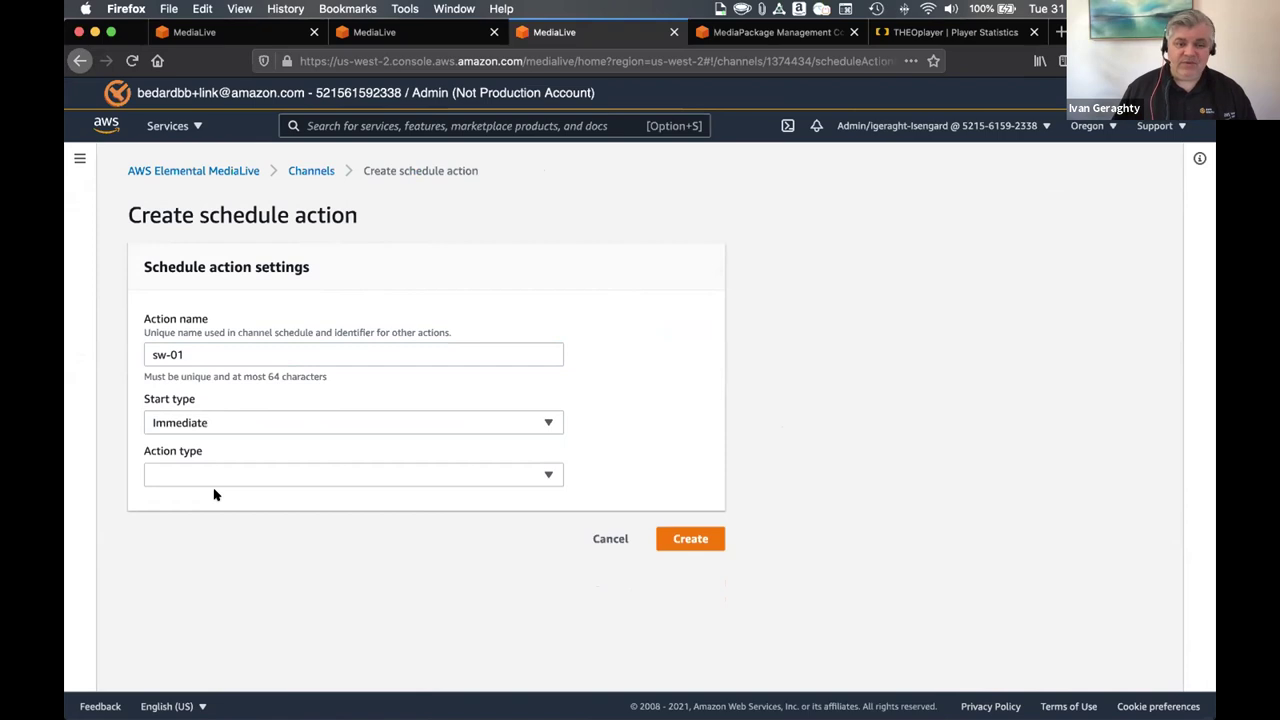
- Make the sw-01 action an Input Switch to the Link input attachment and create it
left_click(287, 476)
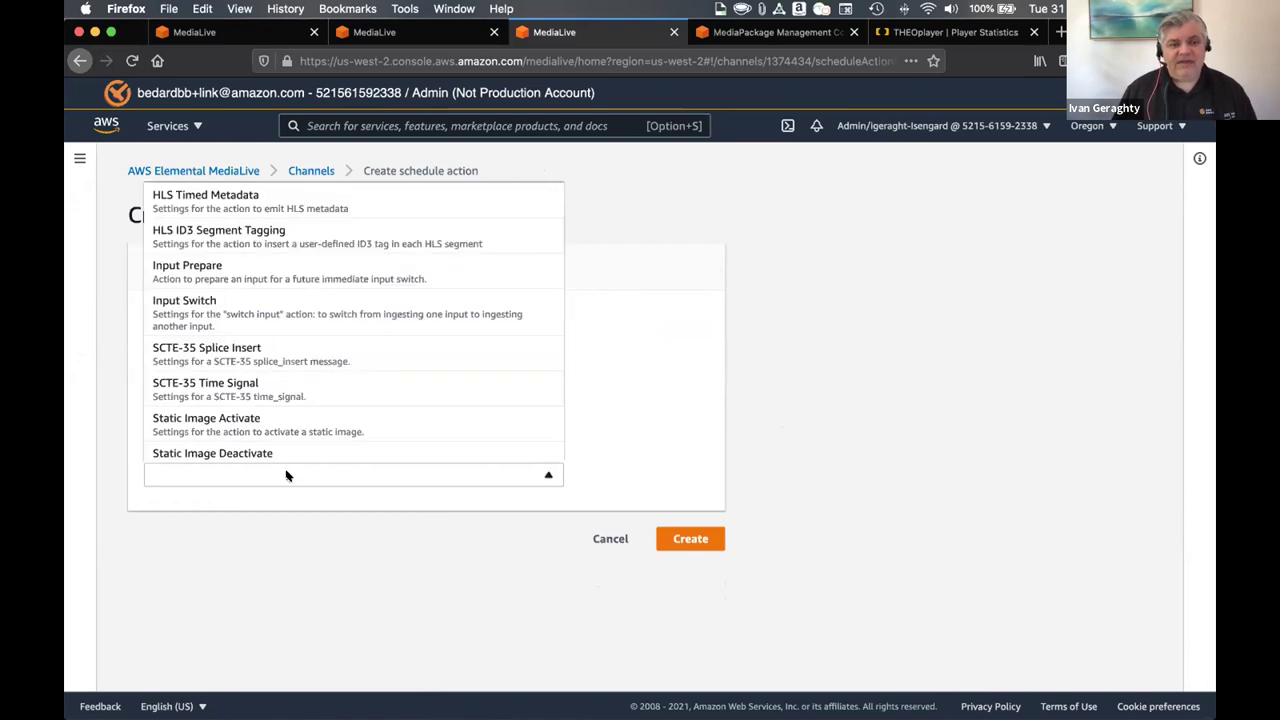
left_click(278, 311)
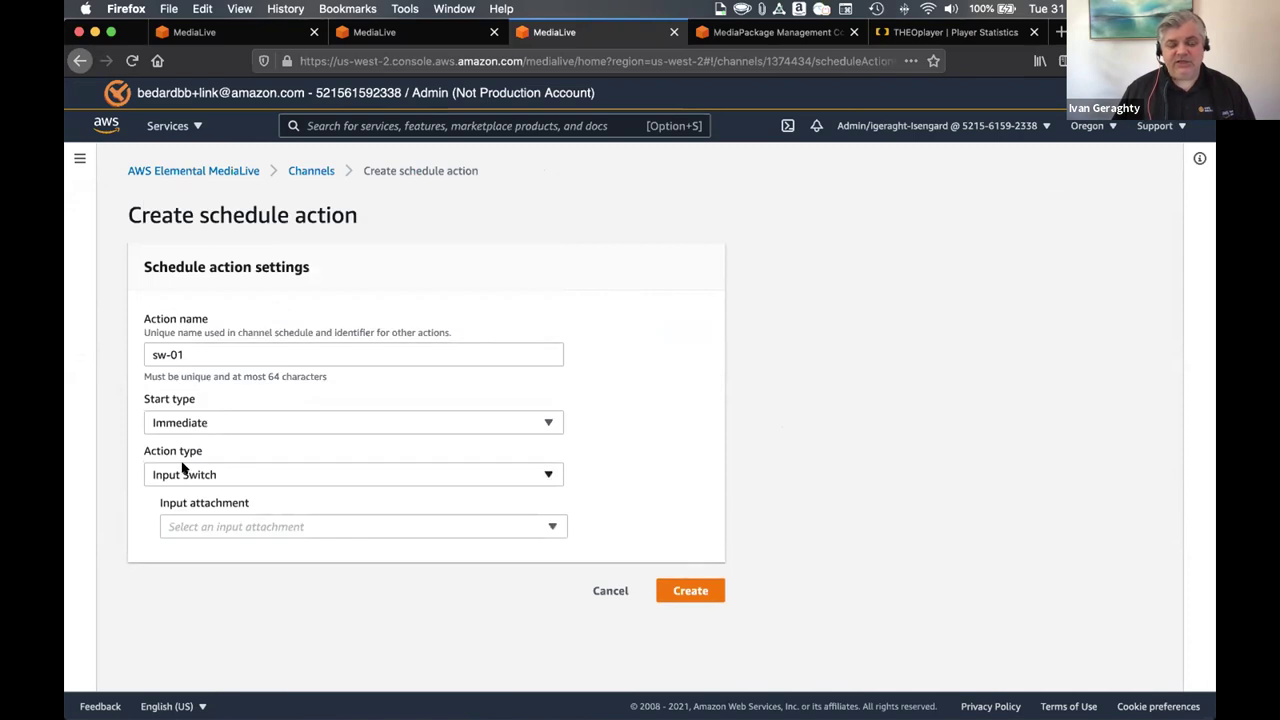
left_click(337, 531)
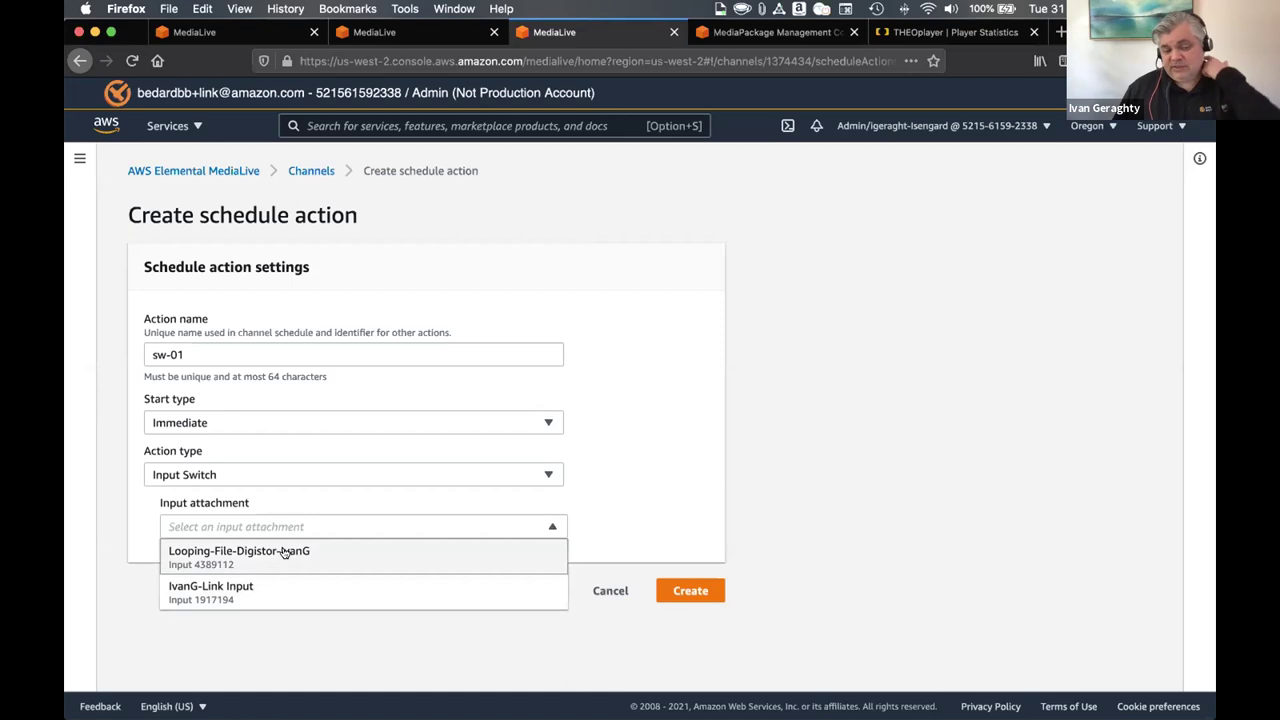
left_click(236, 595)
left_click(688, 590)
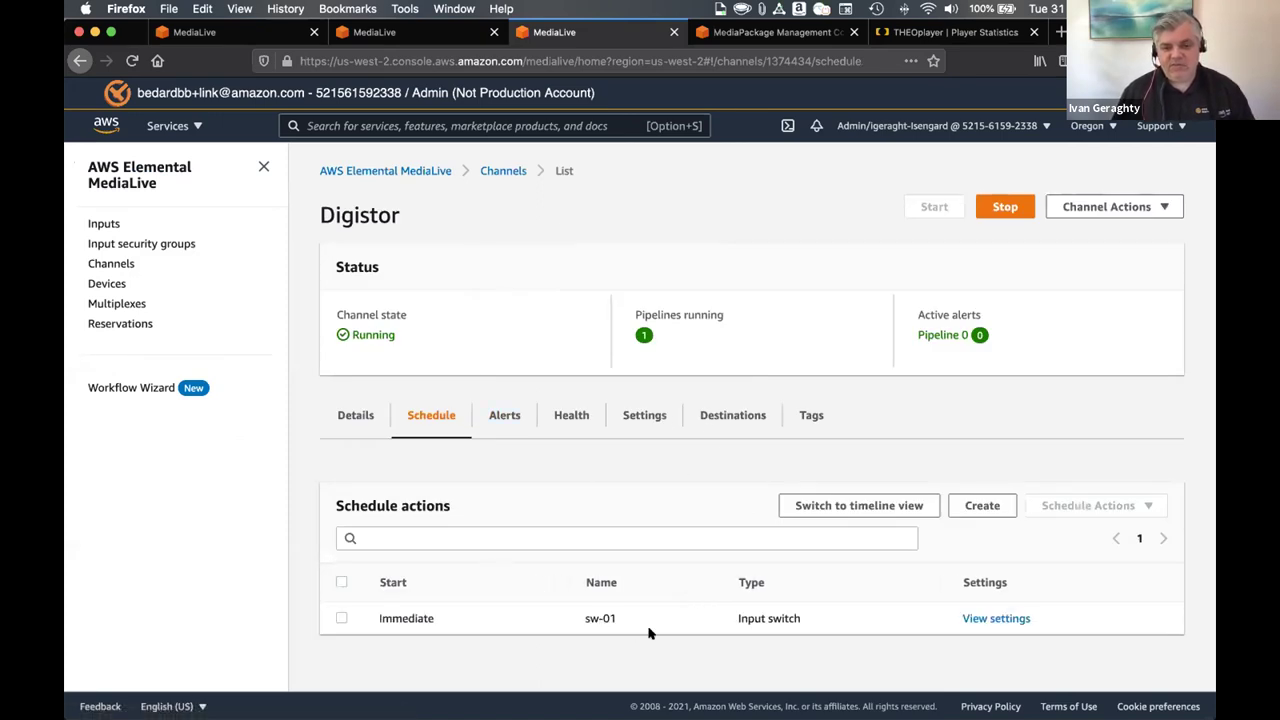
- Review the sw-01 action's settings and Advanced JSON, close them and dismiss the error banner
left_click(990, 617)
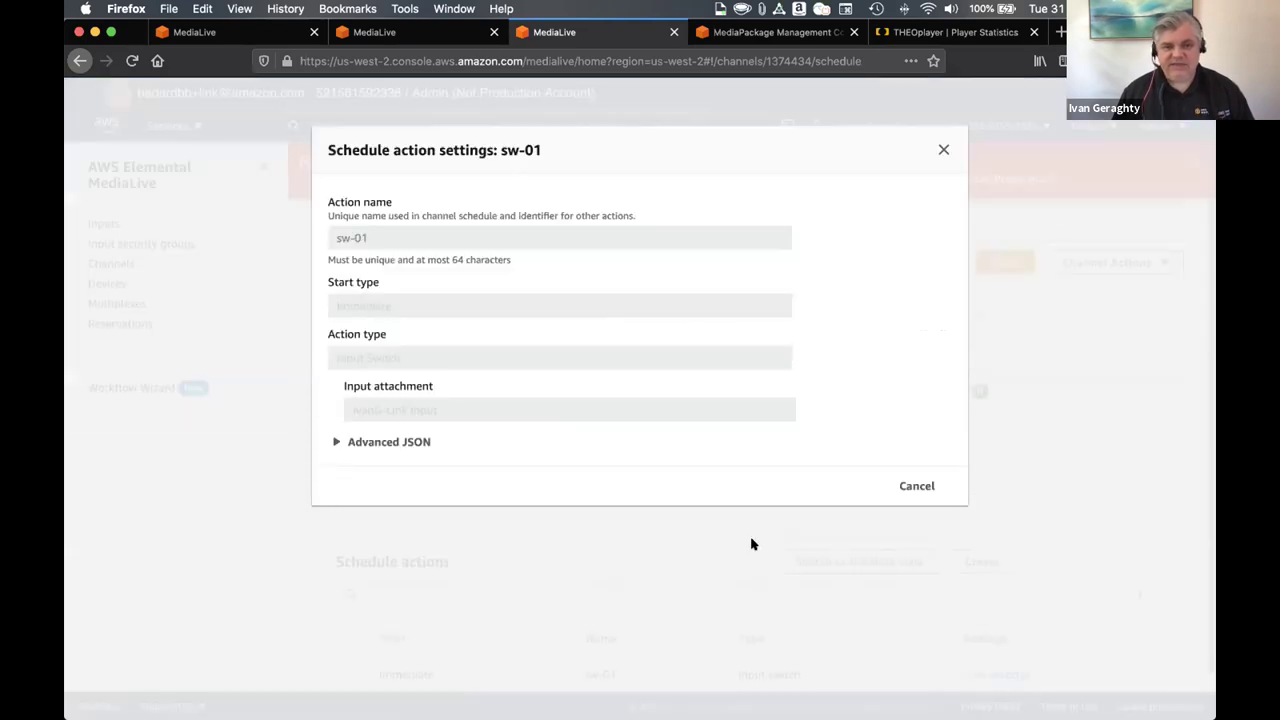
left_click(335, 445)
scroll(440, 428, "down", 2)
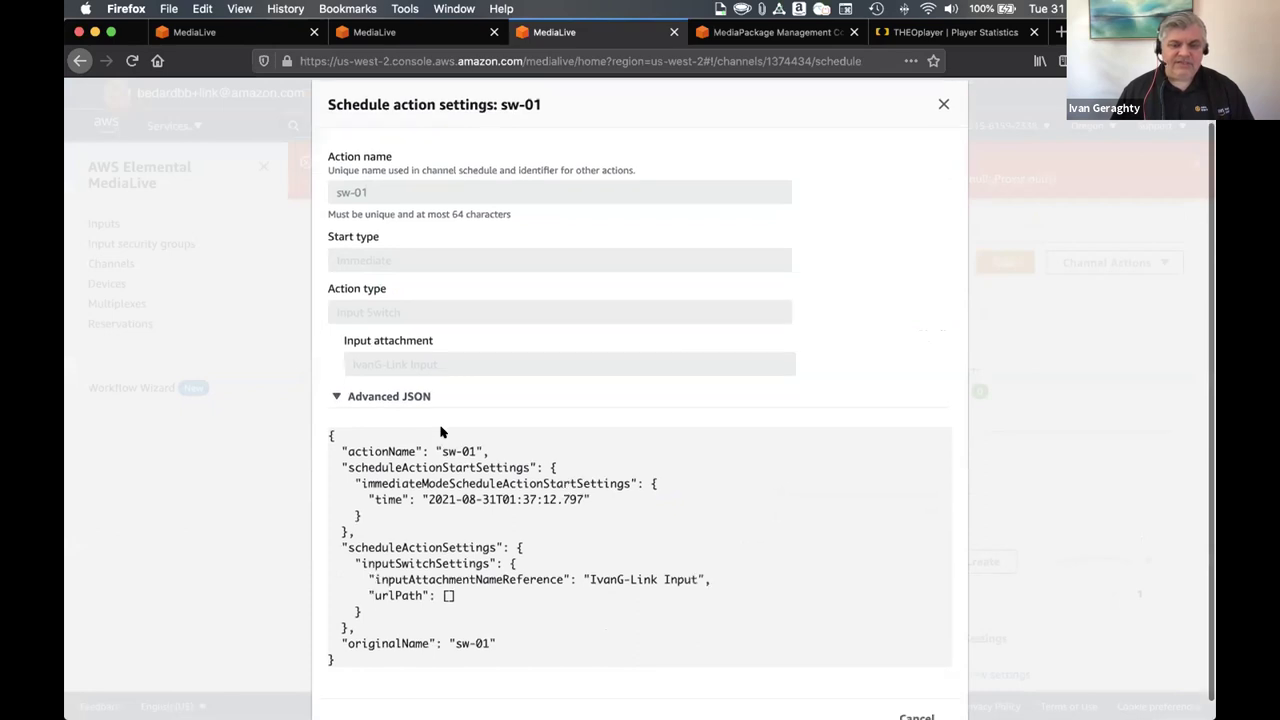
left_click_drag(512, 634, 326, 418)
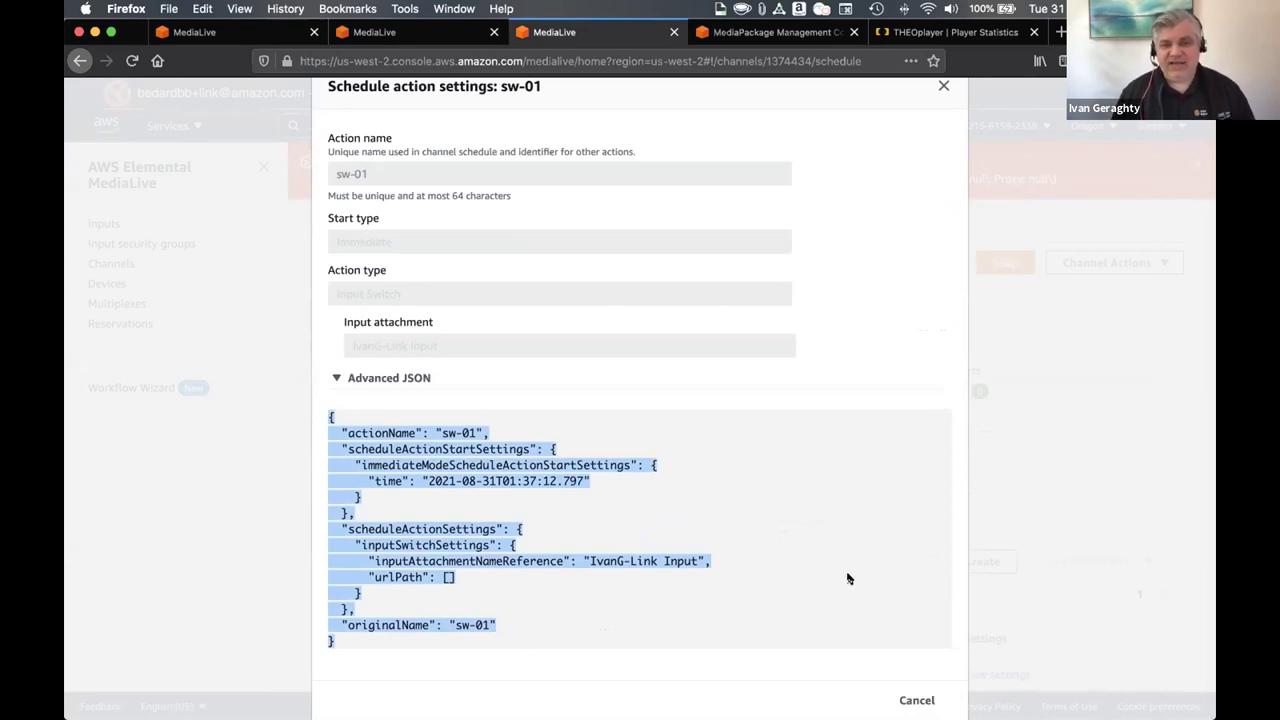
left_click(943, 85)
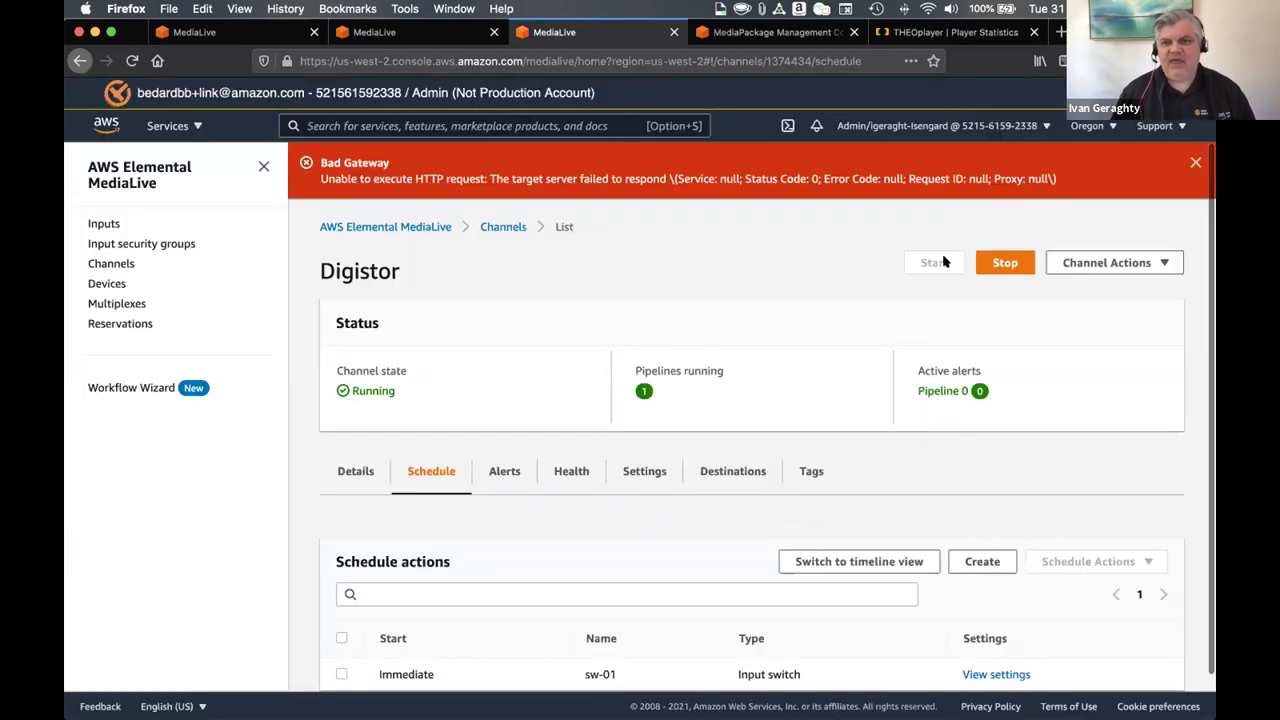
left_click(1193, 161)
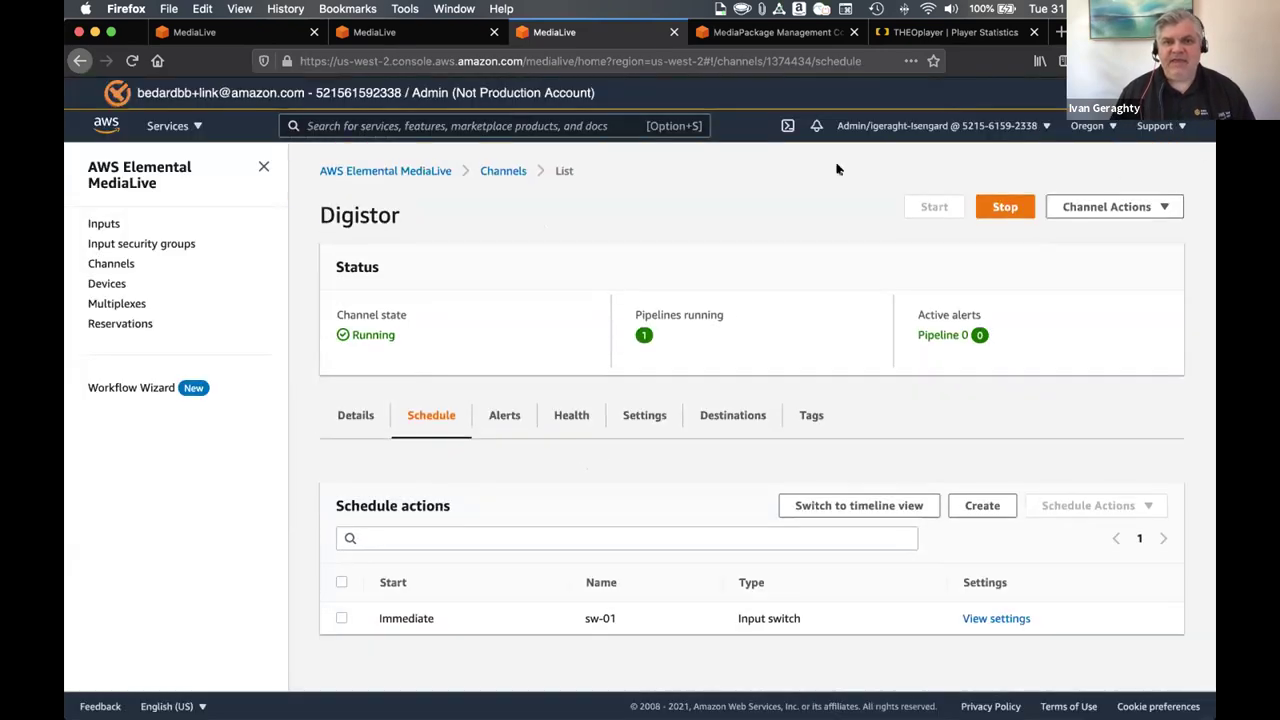
- Switch to THEOplayer and watch the live stream for the change to the Link input
left_click(905, 28)
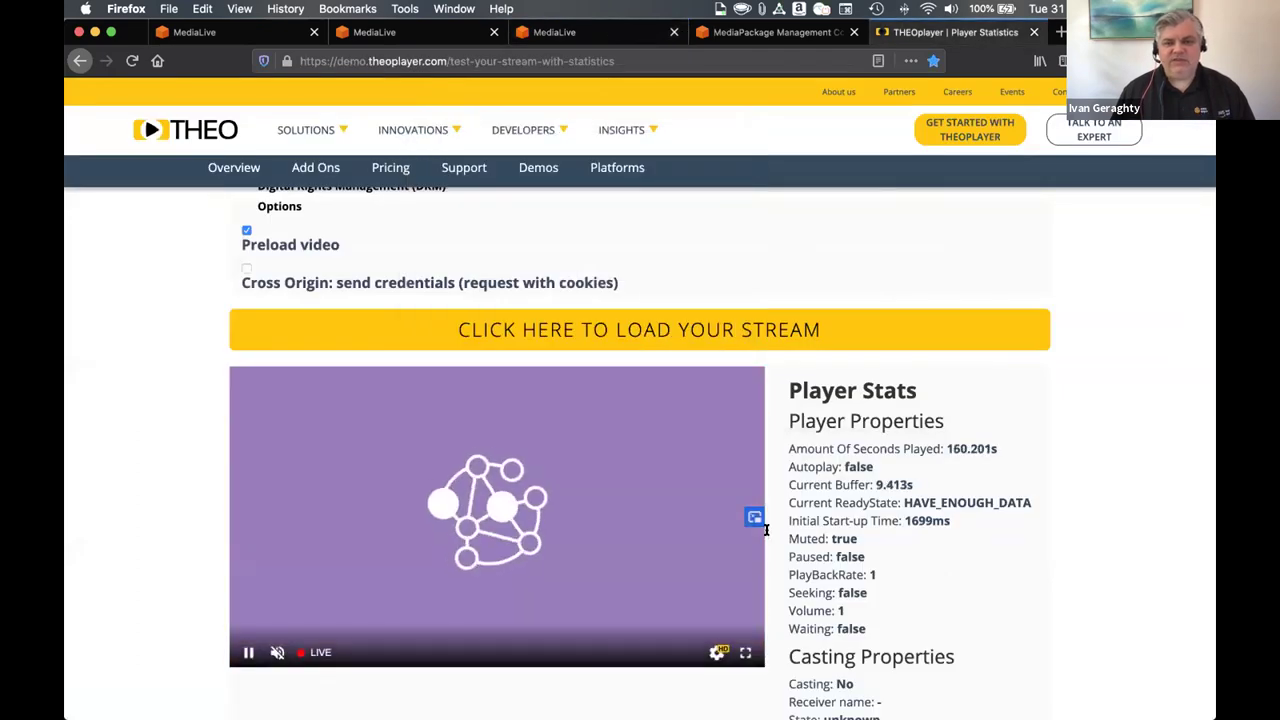
scroll(1019, 557, "down", 2)
scroll(1019, 557, "down", 1)
mouse_move(397, 506)
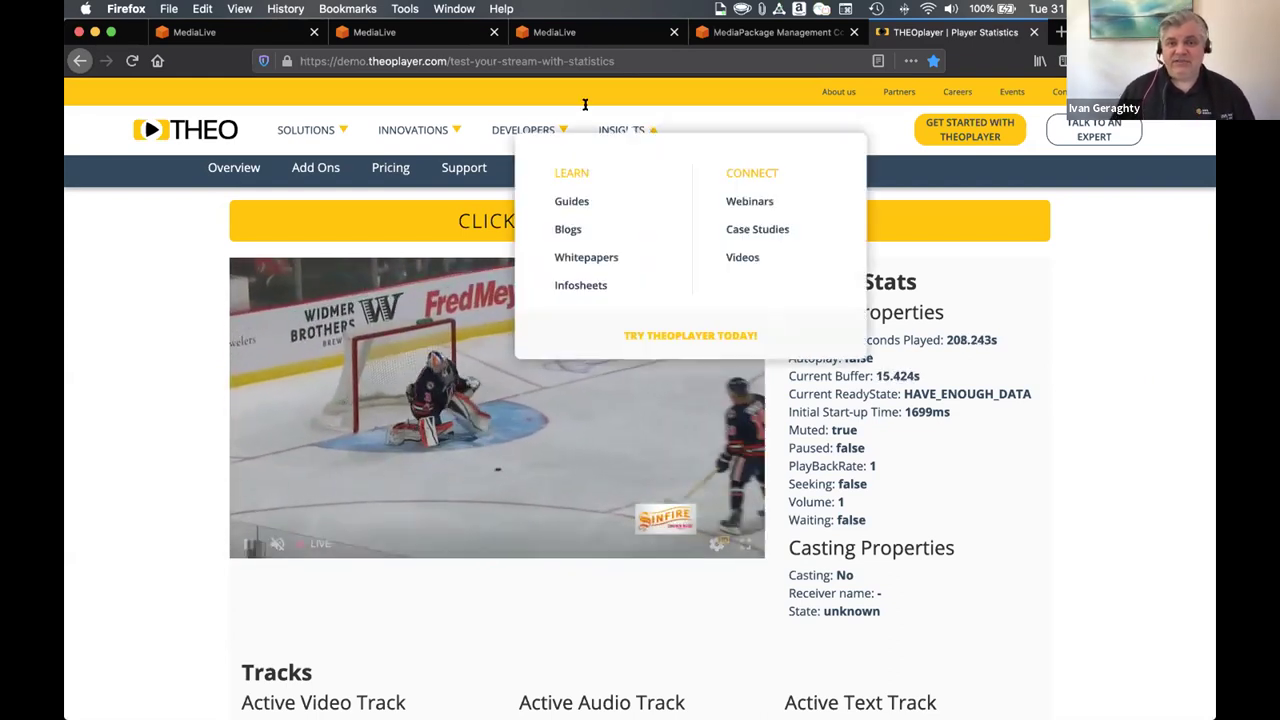
- Return to the Digistor channel's schedule and start a new action named gfx-01 with the Immediate start type
left_click(421, 28)
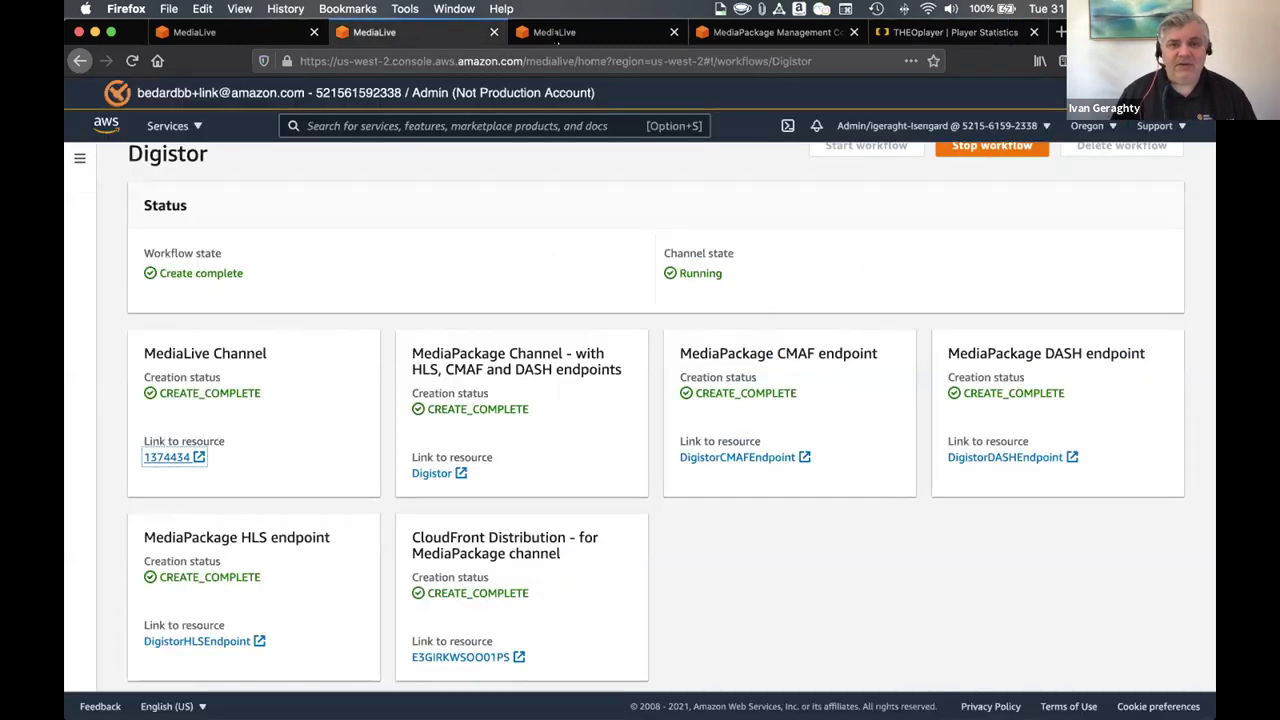
left_click(554, 32)
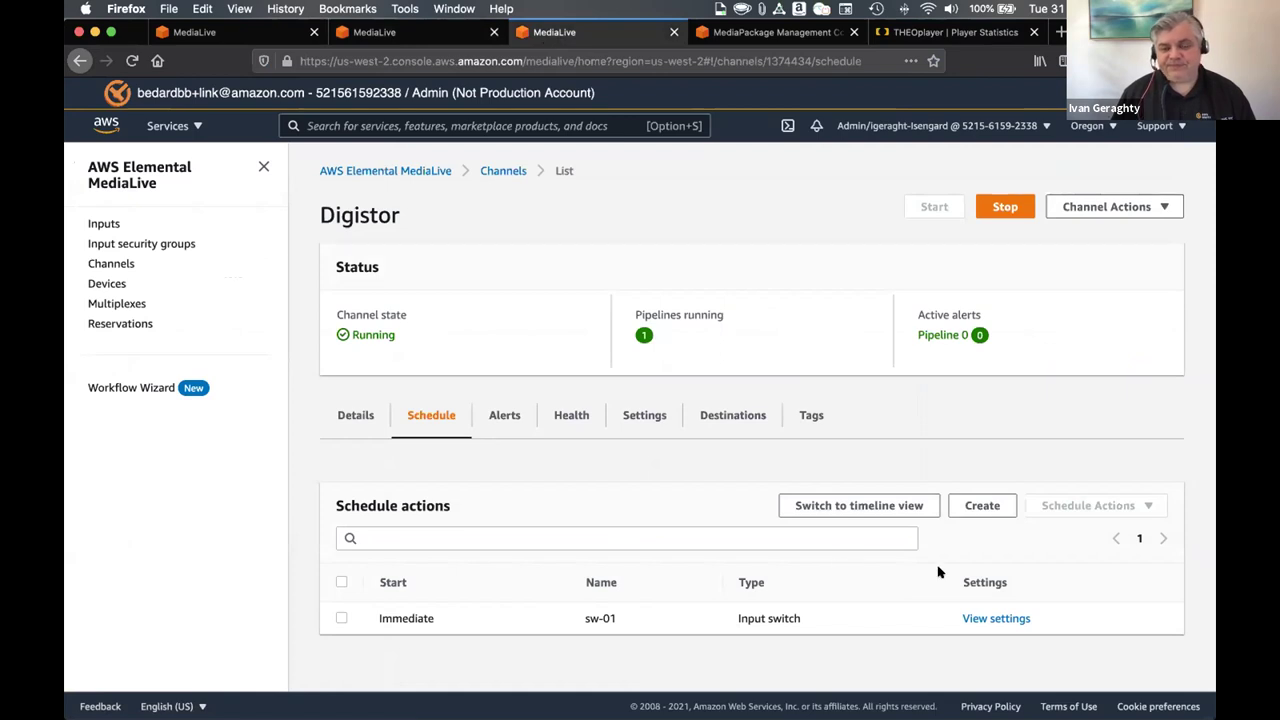
left_click(967, 508)
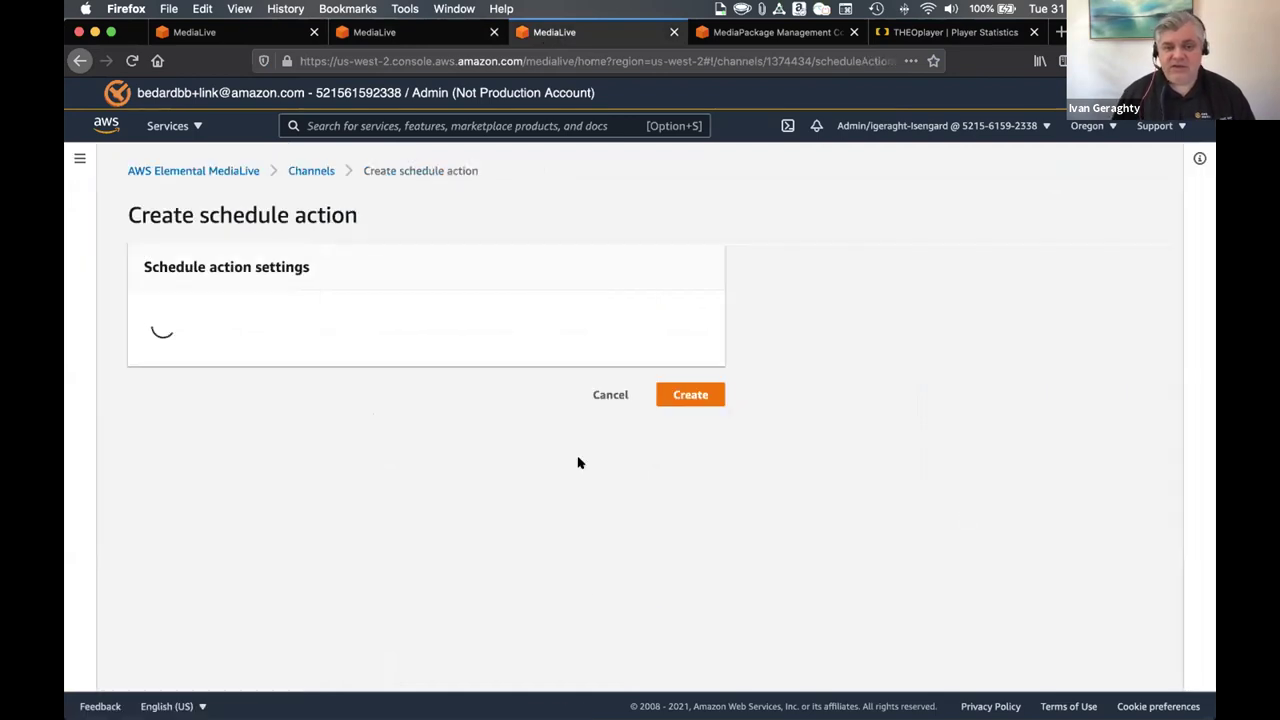
left_click(284, 354)
type("gfx-01")
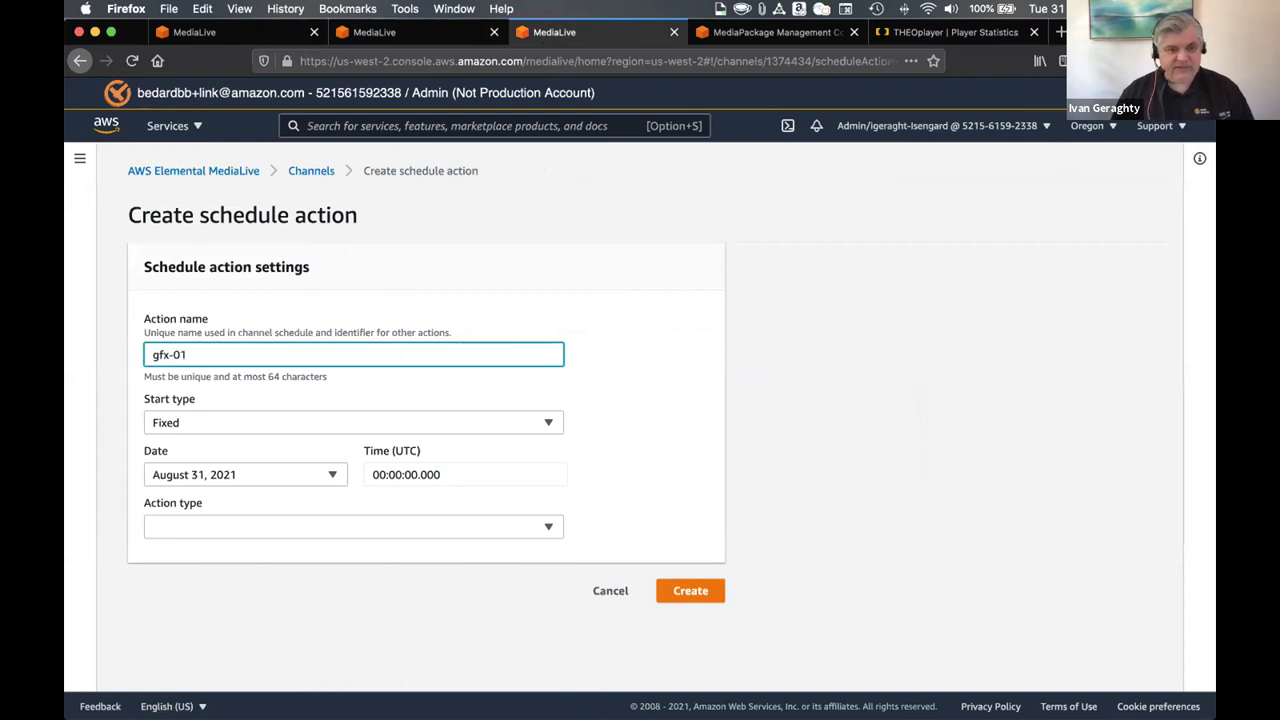
left_click(277, 423)
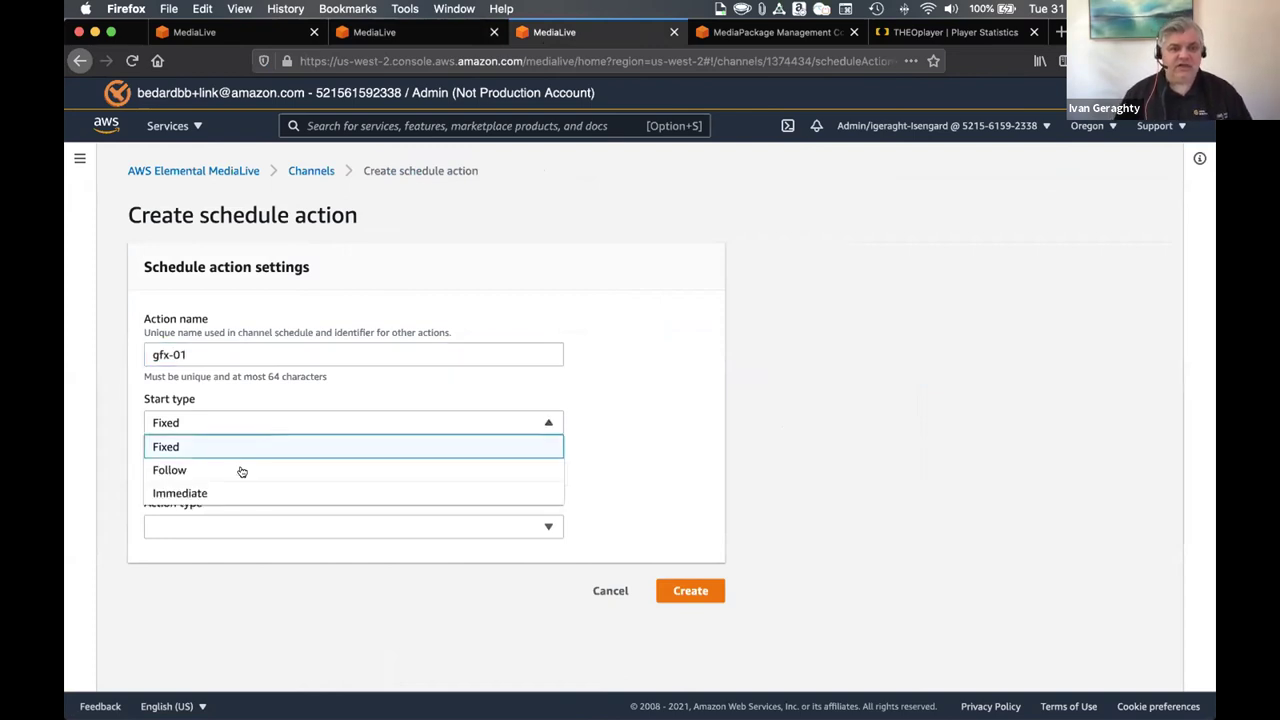
left_click(214, 490)
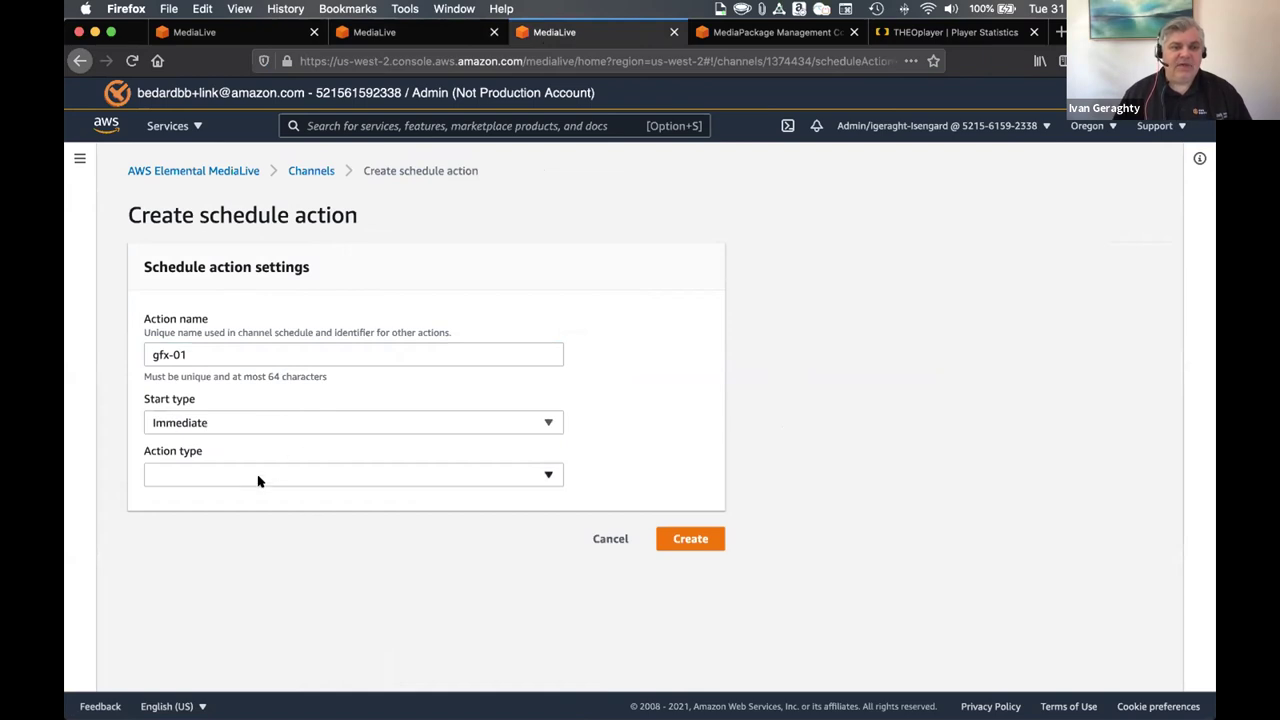
- Set the gfx-01 action type to Motion Graphics Activate with a duration of 0
left_click(258, 481)
scroll(286, 397, "down", 3)
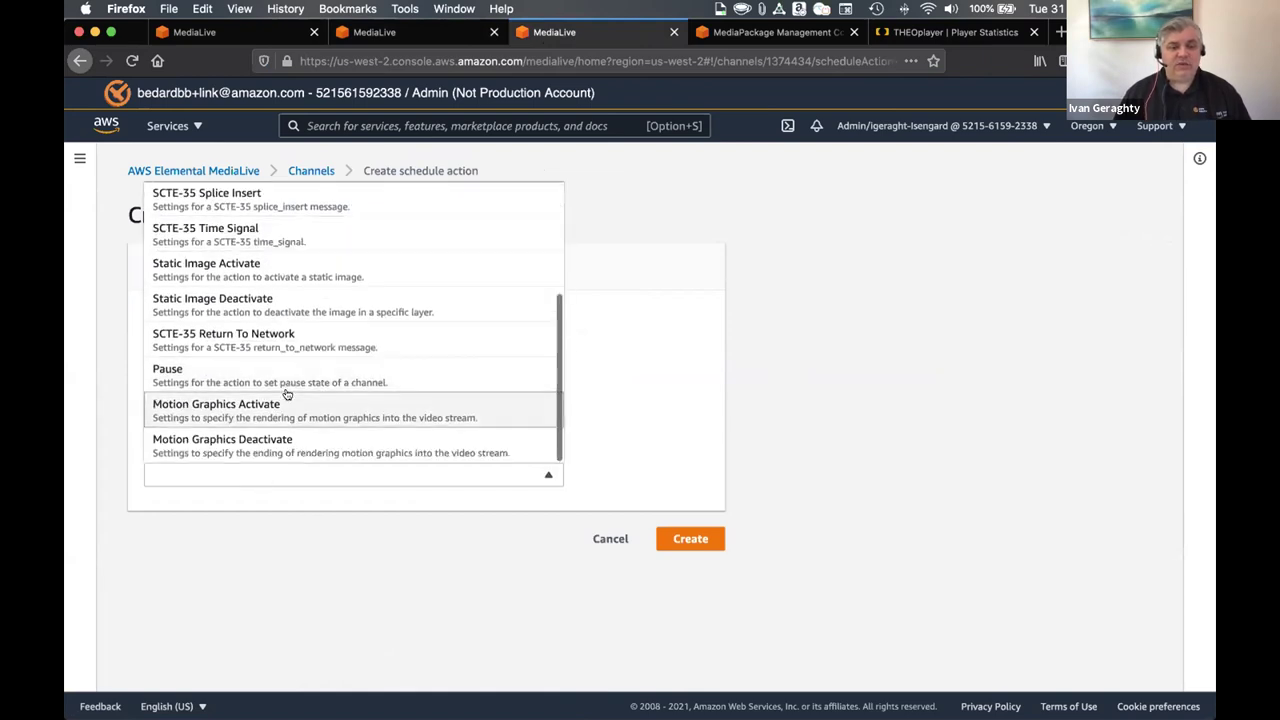
left_click(237, 414)
left_click(322, 537)
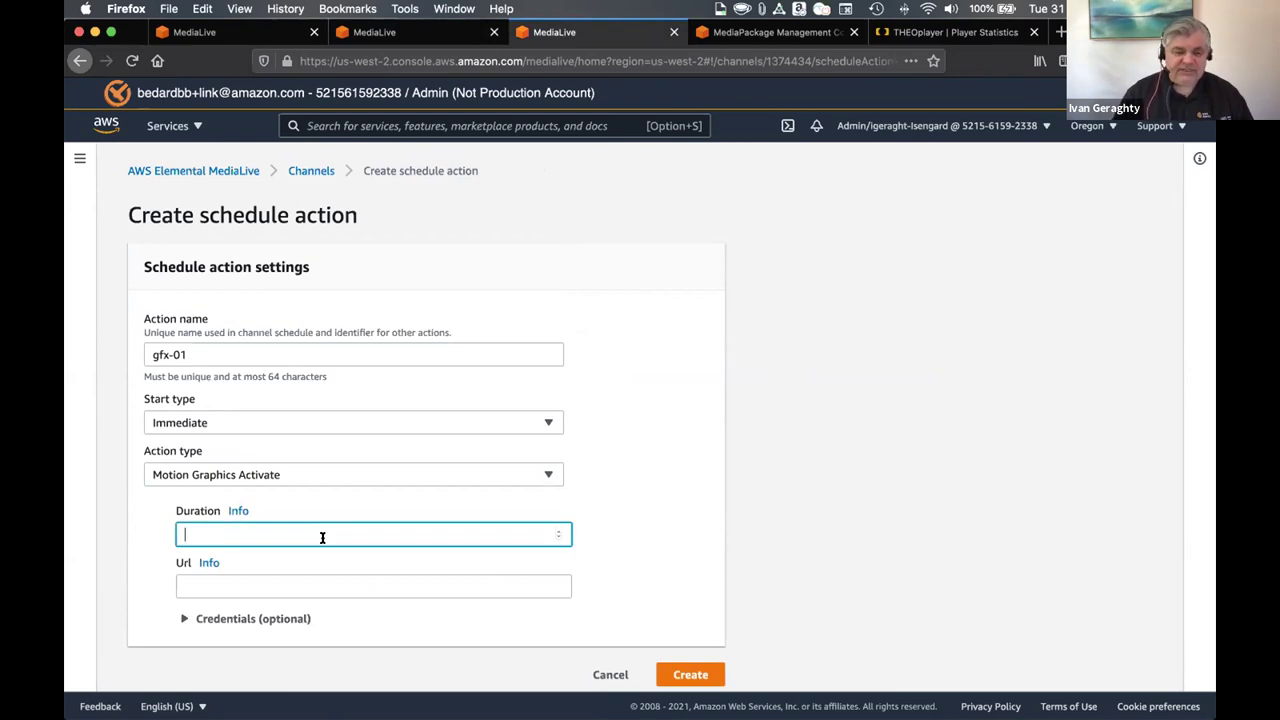
type("0")
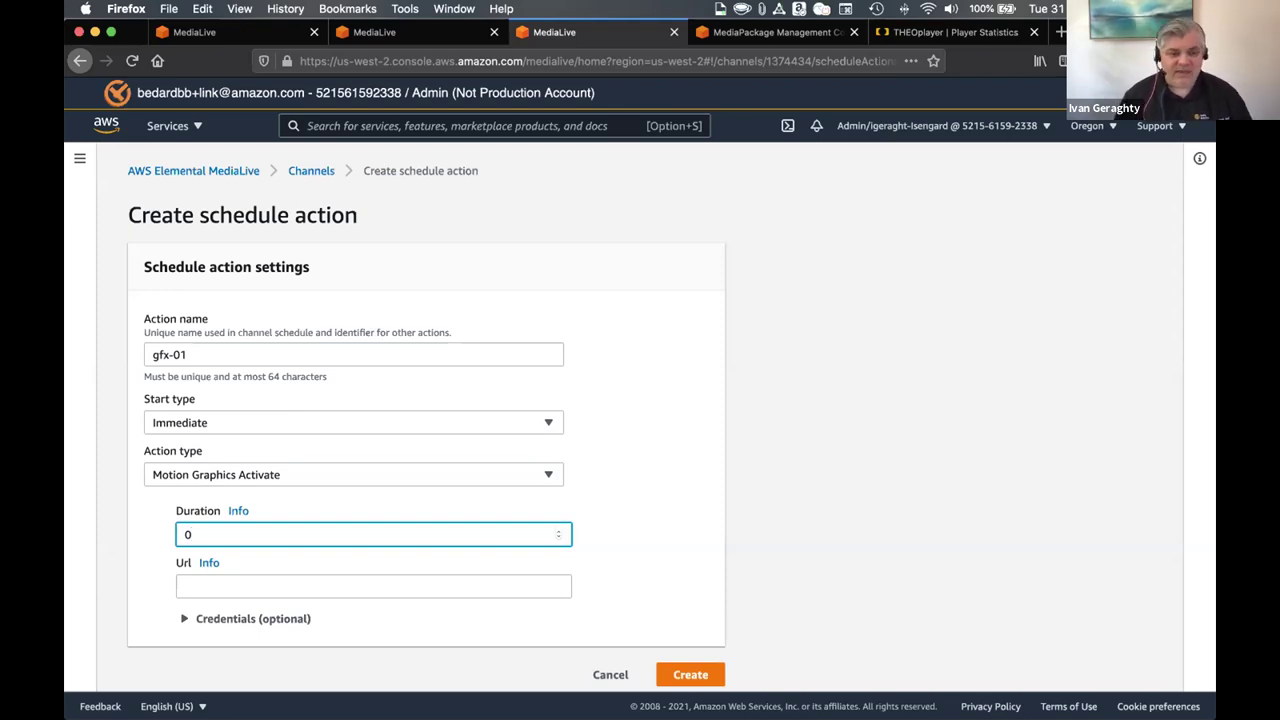
left_click(229, 583)
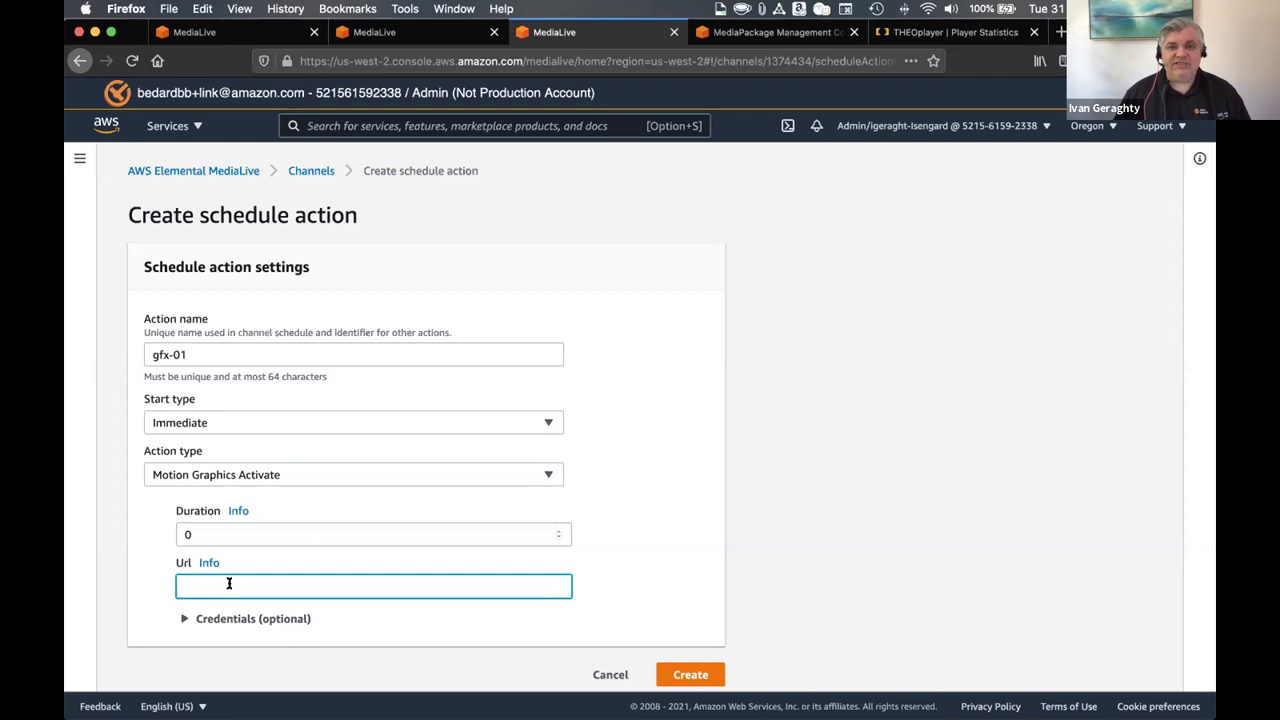
left_click(762, 9)
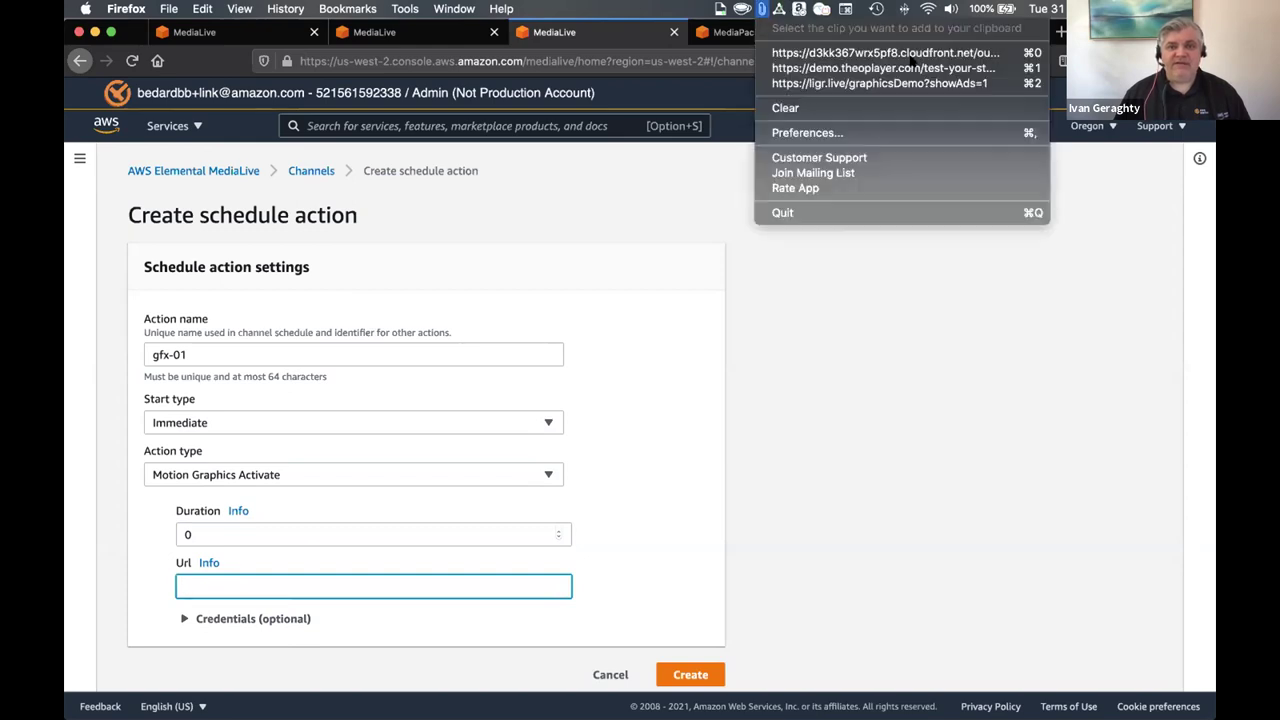
left_click(862, 84)
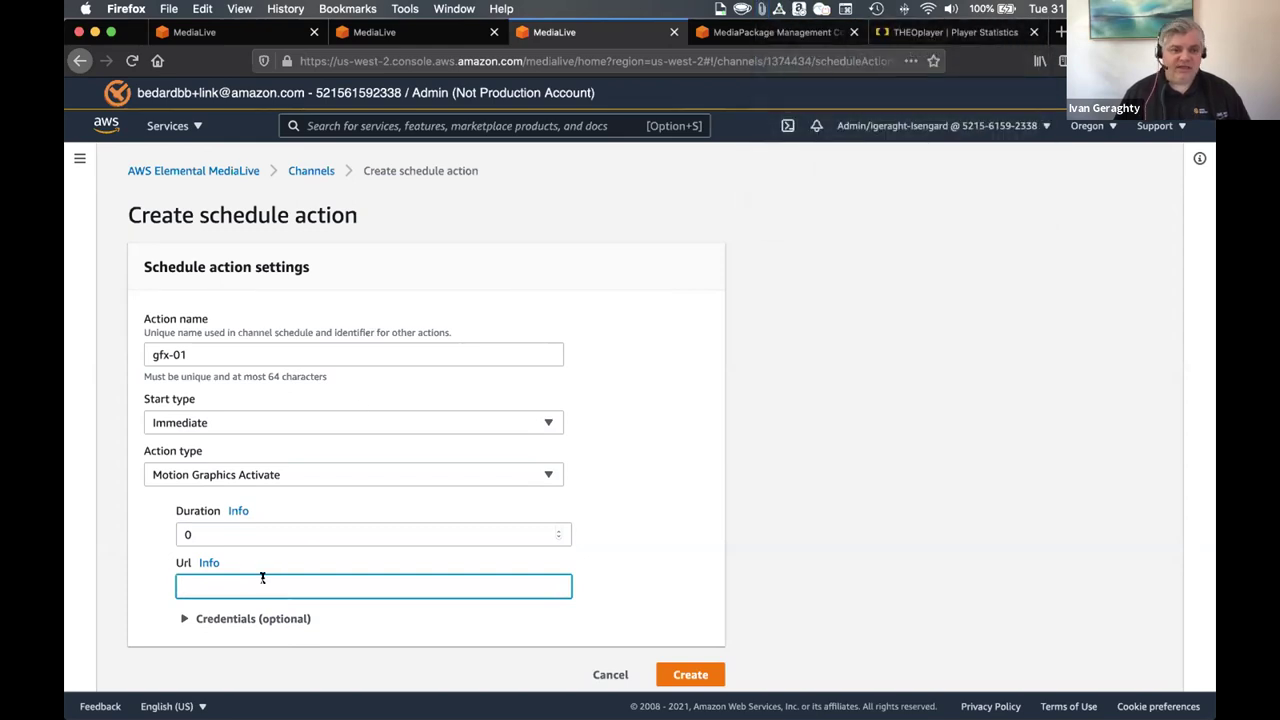
type("https://ligr.live/graphicsDemo?showAds=1")
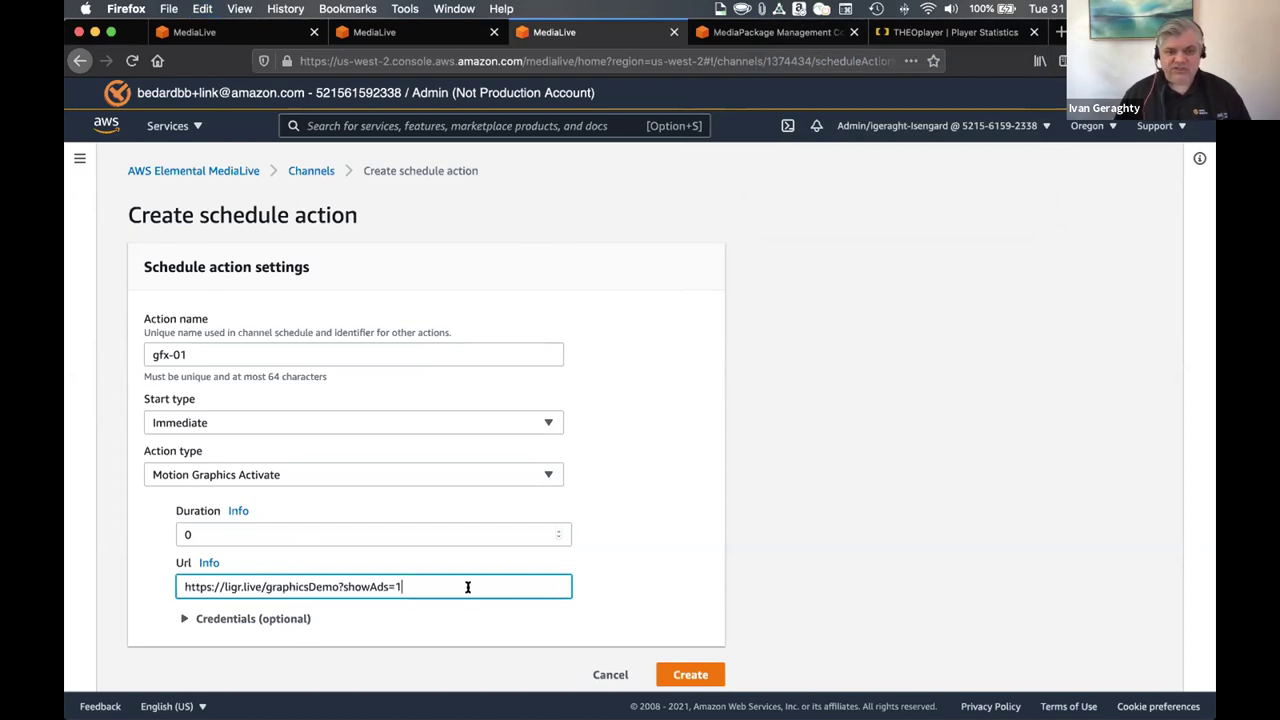
scroll(180, 605, "down", 1)
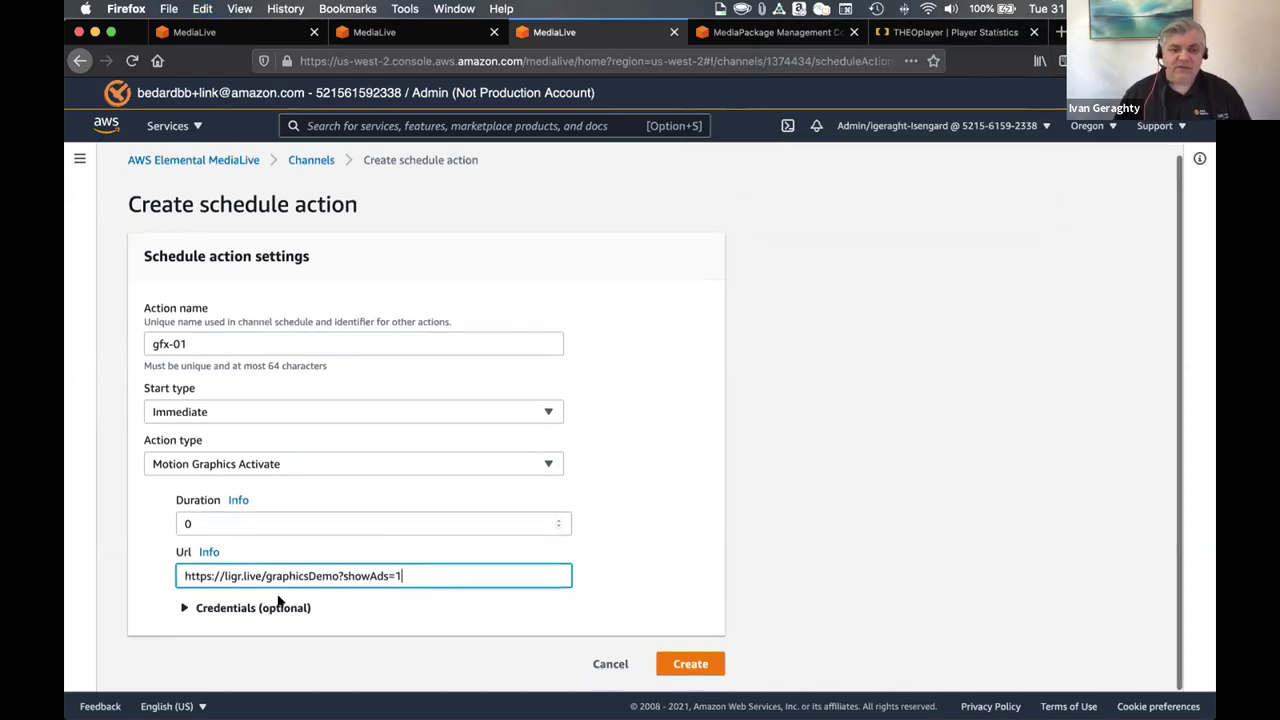
- Review the optional credentials settings without filling them in, collapse them and create the gfx-01 schedule action
left_click(182, 608)
scroll(386, 530, "down", 2)
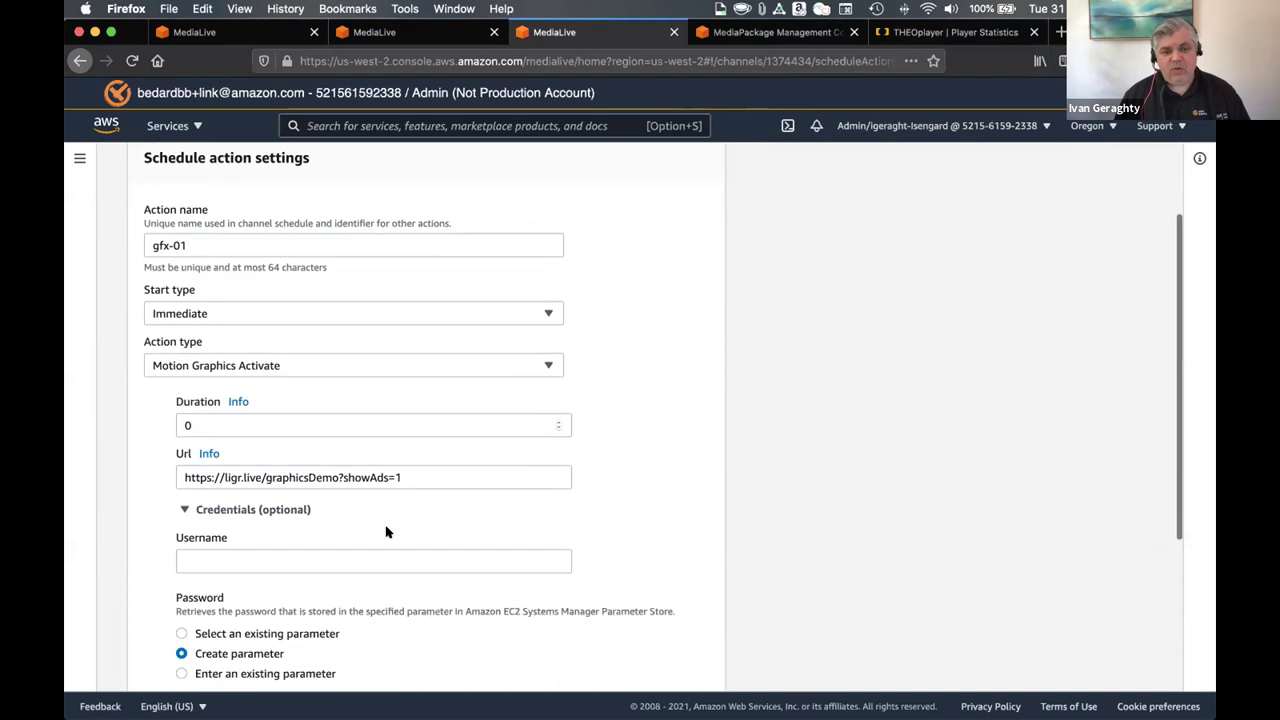
scroll(386, 532, "down", 2)
scroll(313, 533, "down", 1)
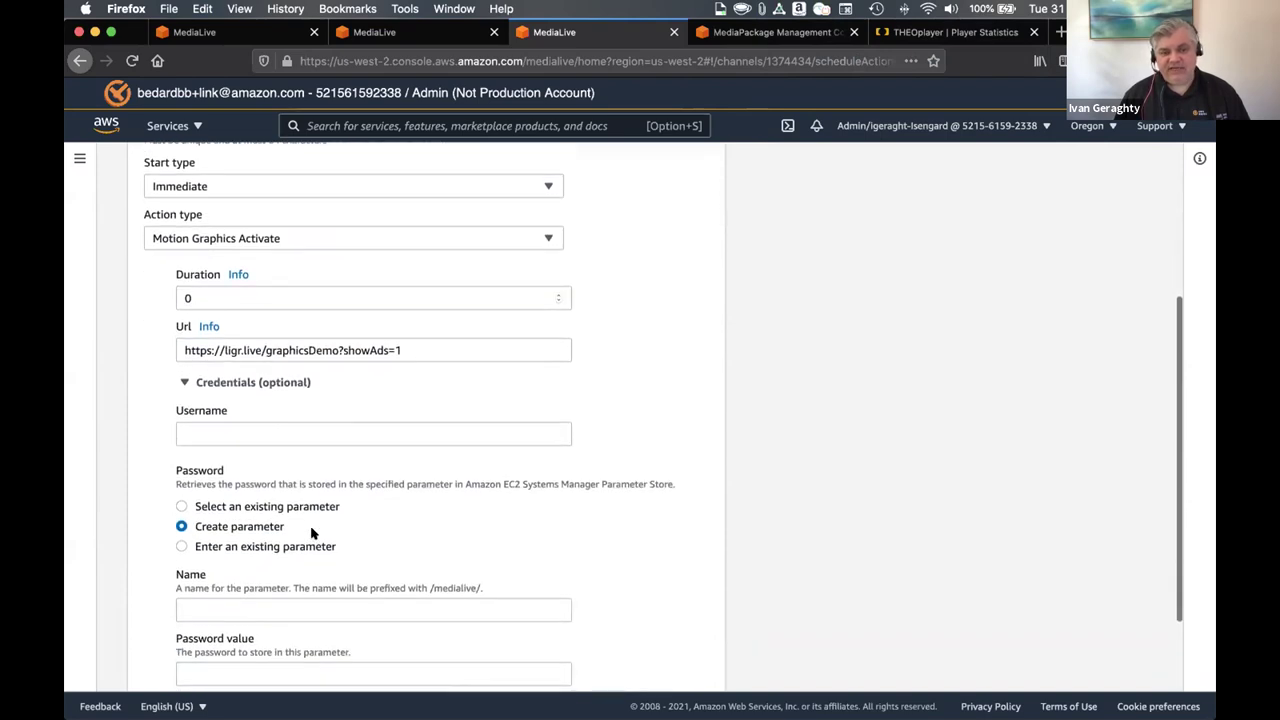
scroll(313, 533, "up", 3)
left_click(184, 484)
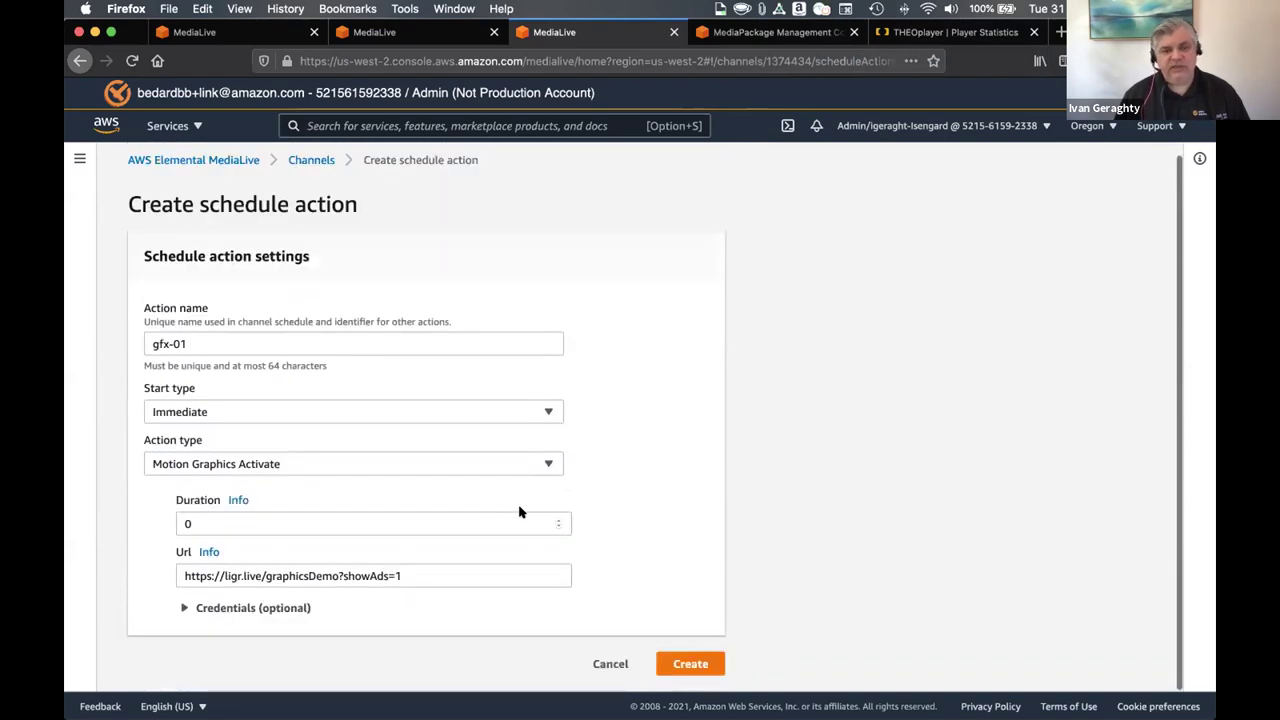
left_click(690, 664)
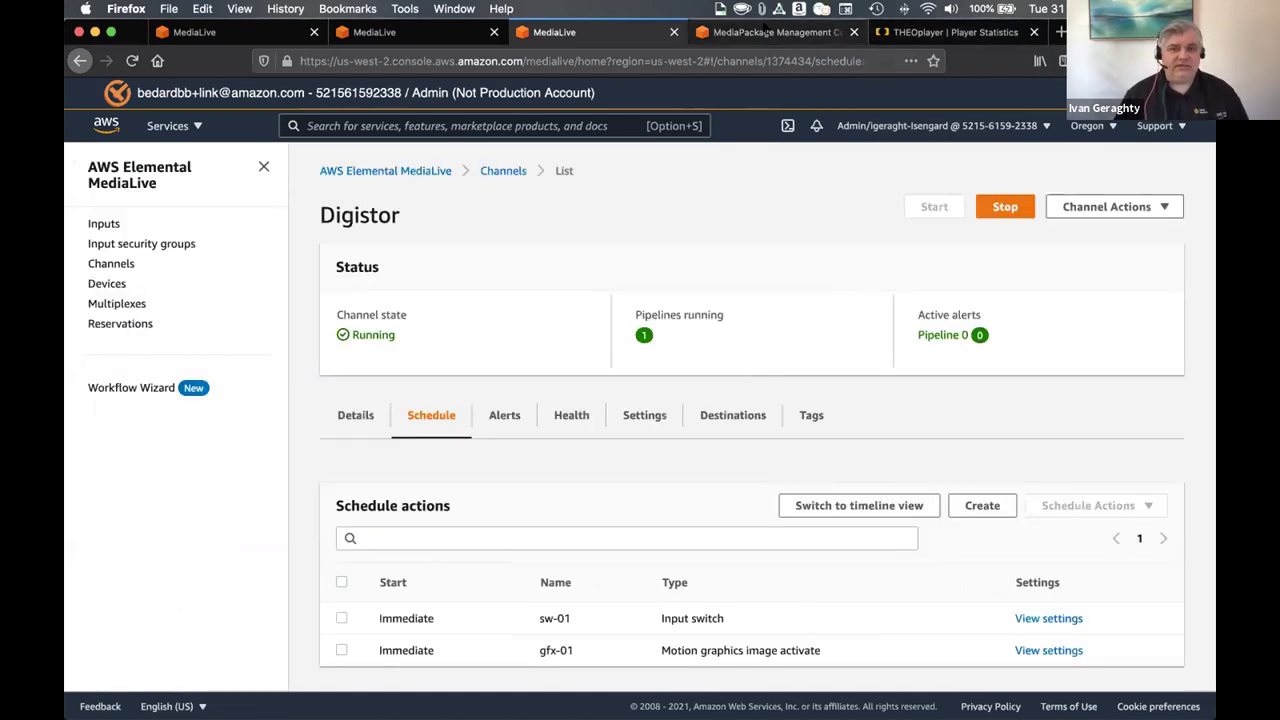
- Switch to THEOplayer and watch the live stream for the motion graphics overlay
left_click(905, 32)
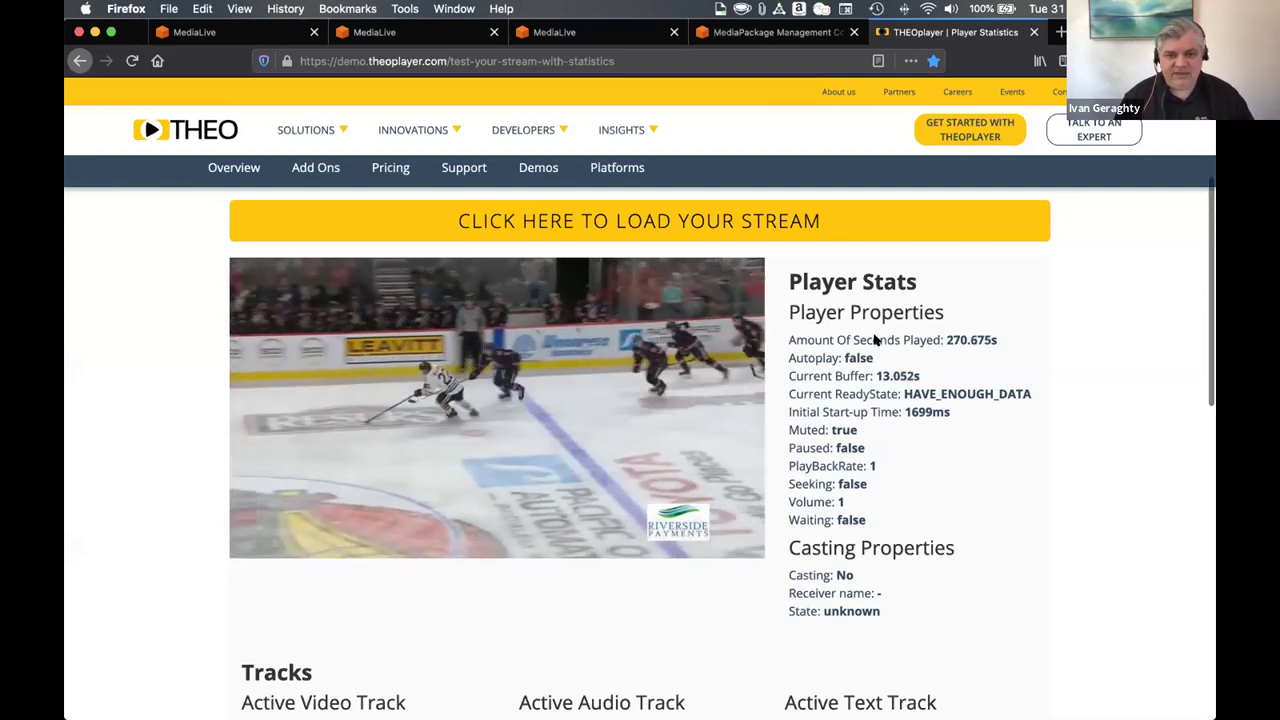
scroll(872, 355, "down", 1)
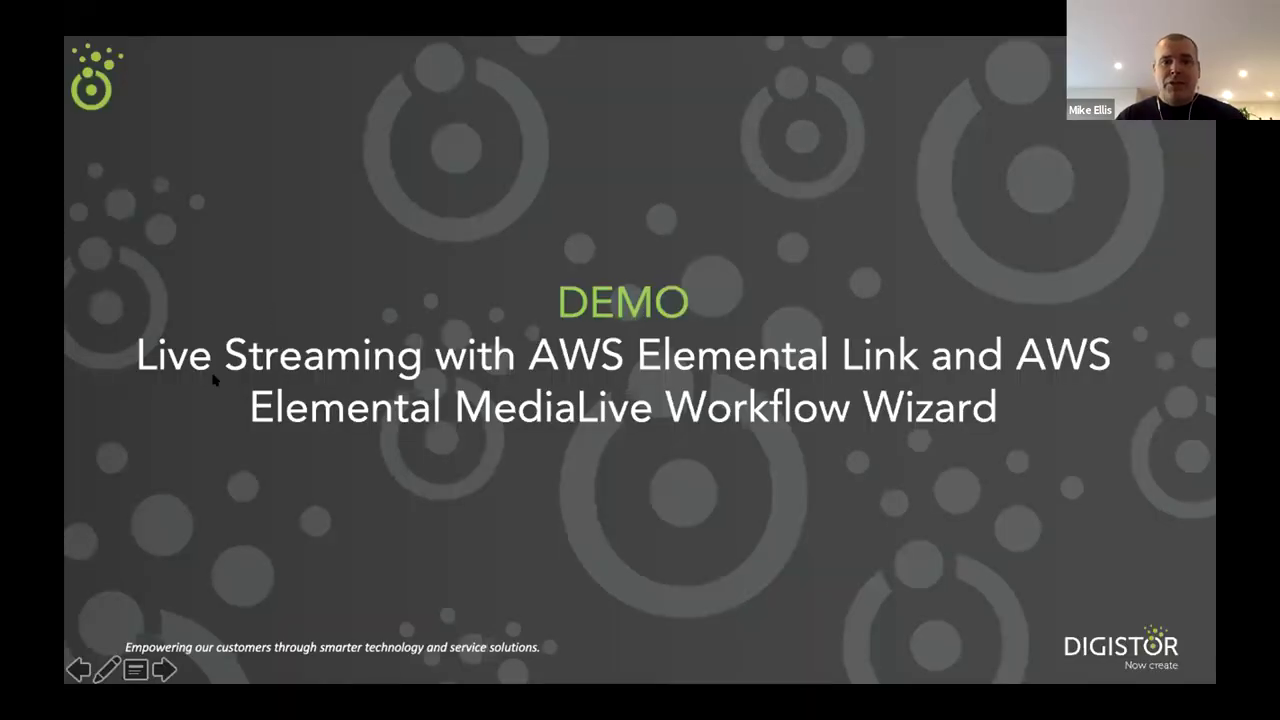
left_click(355, 272)
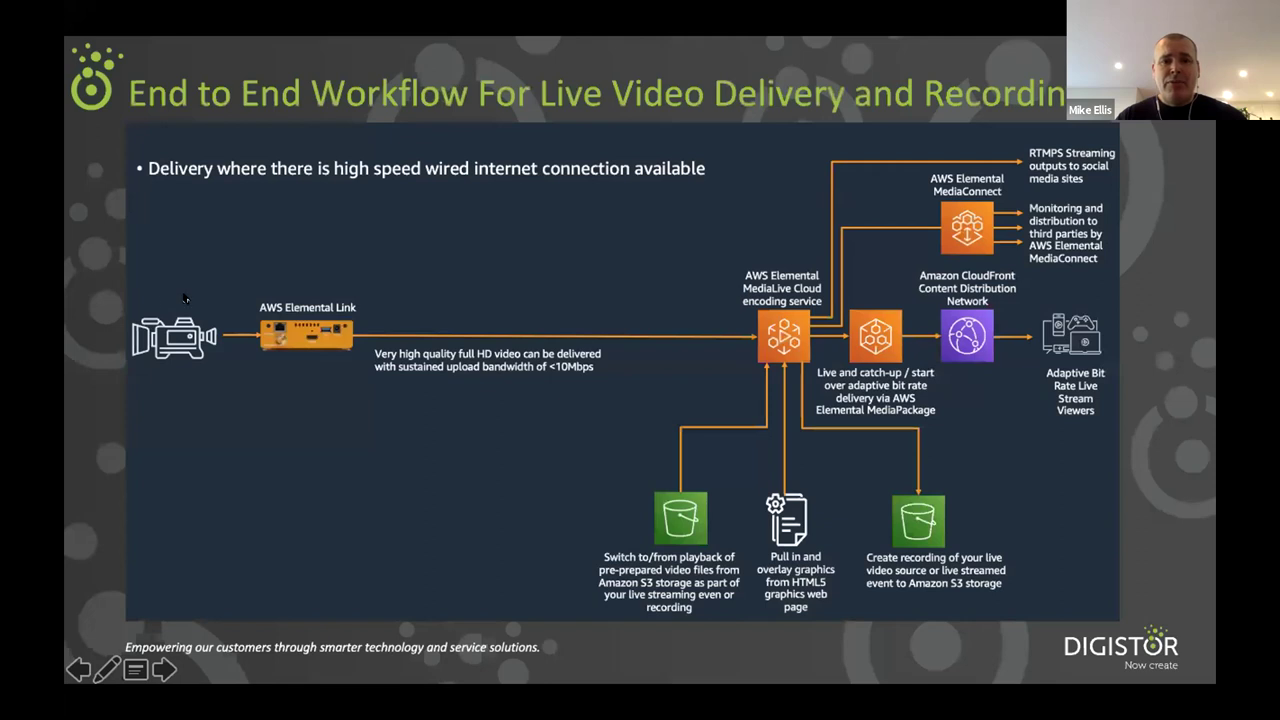